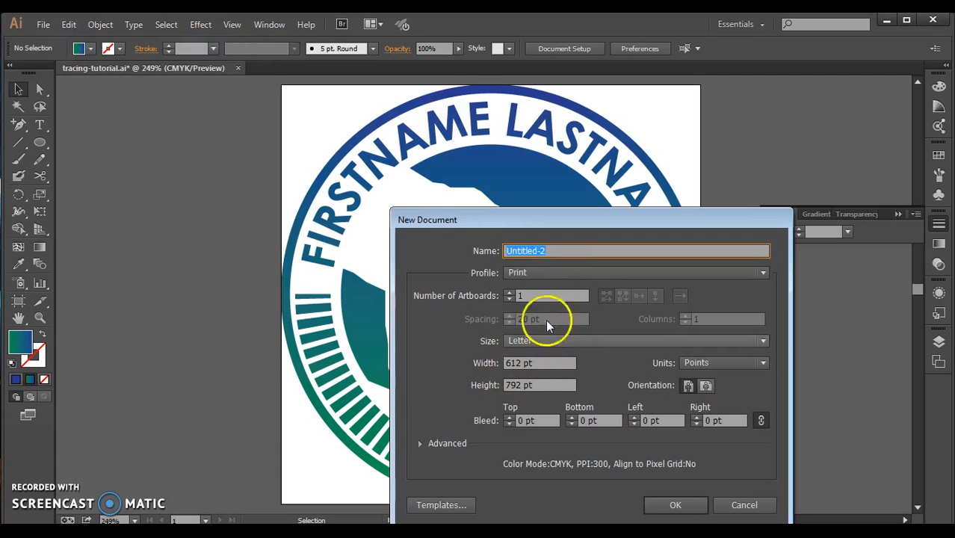
Create a new single-artboard Letter document, 612 by 792 pt, with the Print profile, and collapse the Stroke panel.
click(676, 506)
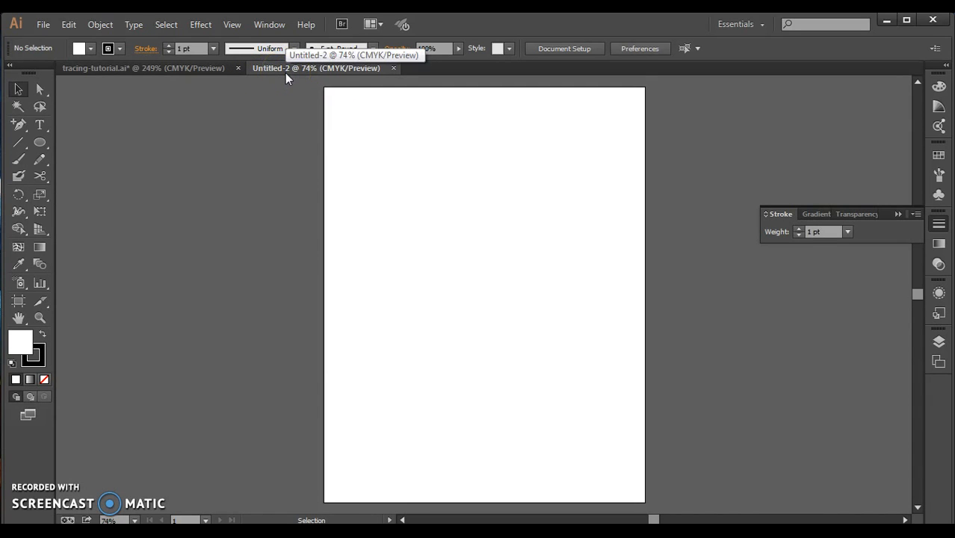
click(418, 147)
click(910, 236)
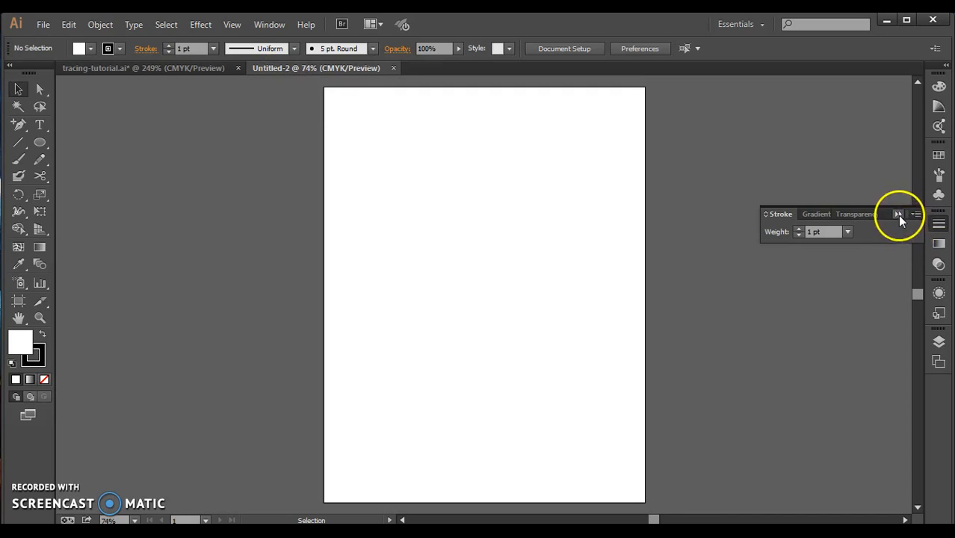
click(897, 214)
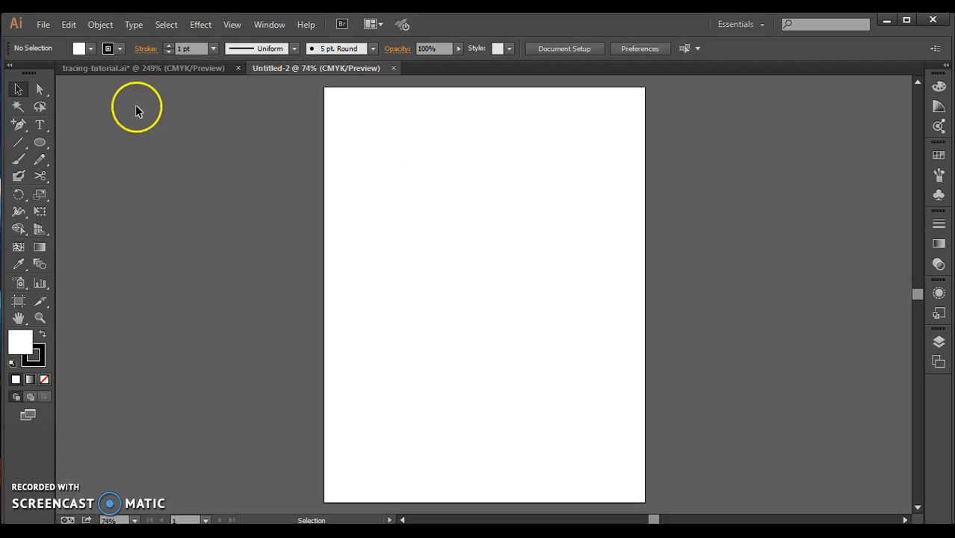
Place martin-stadium-cougar-statue.jpg as a linked image near the page's upper left and enlarge it proportionally to nearly the page width.
click(43, 25)
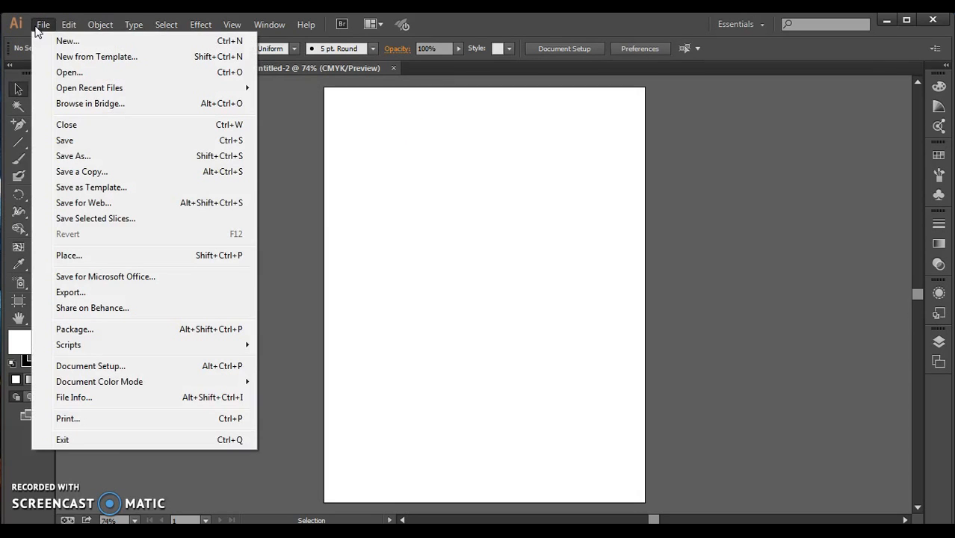
click(71, 255)
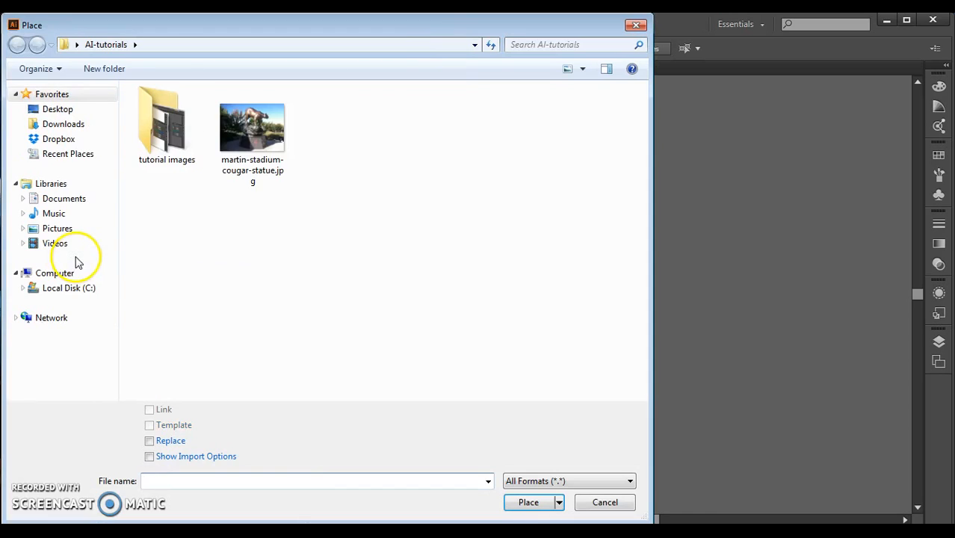
click(239, 128)
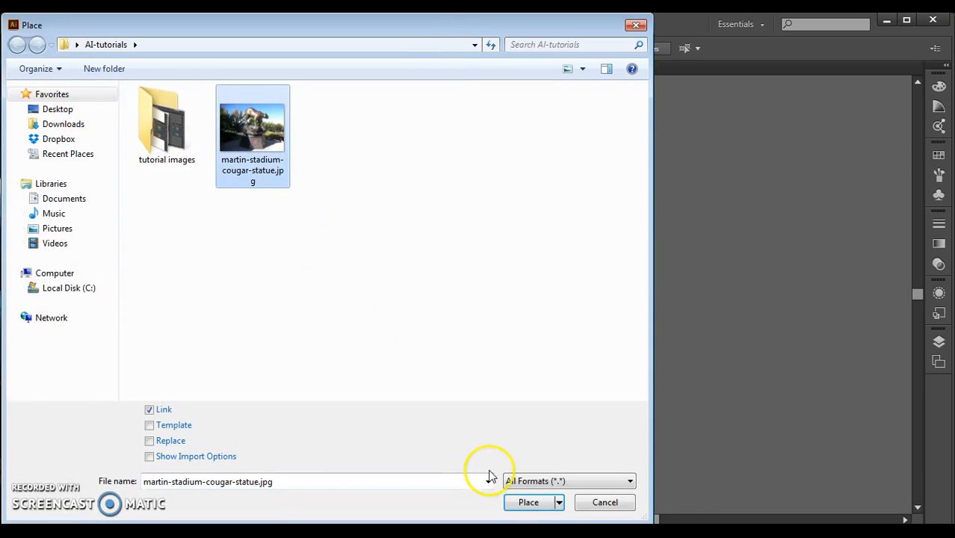
click(528, 502)
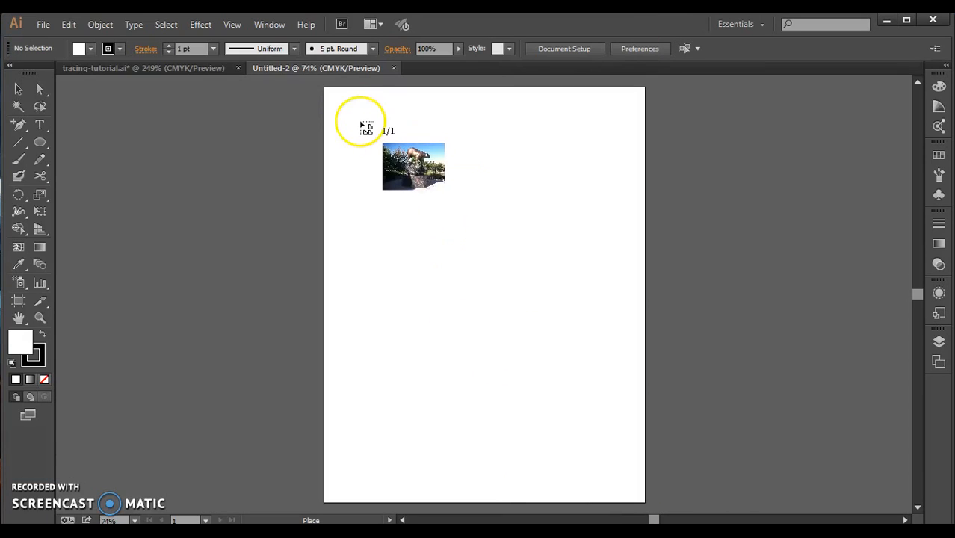
click(356, 123)
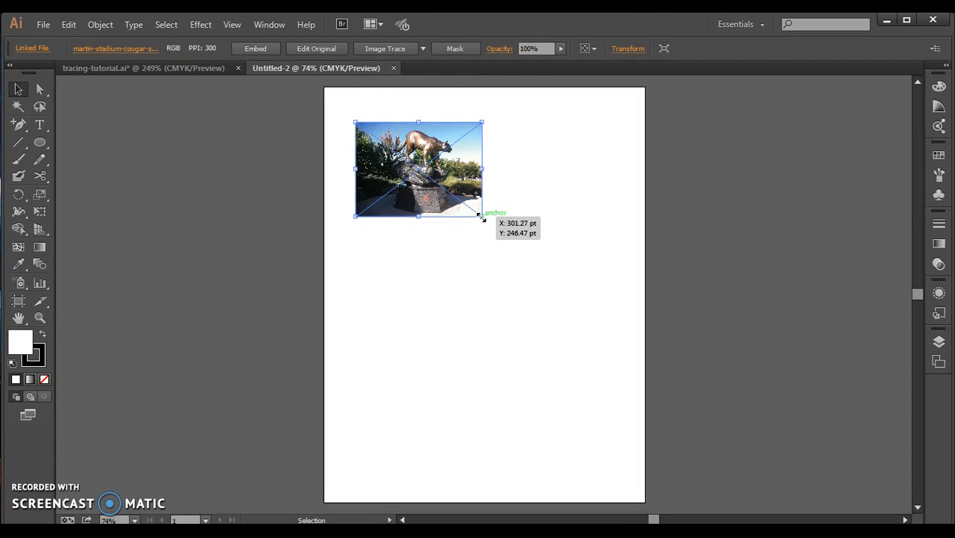
key(shift)
drag(480, 216, 617, 320)
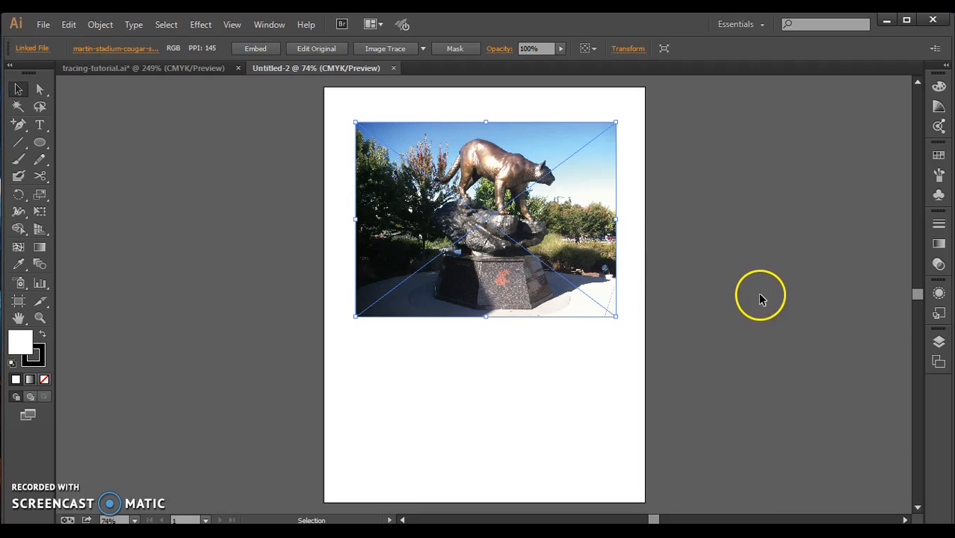
Lock Layer 1, which holds the statue photo, and add a new layer above it.
click(939, 343)
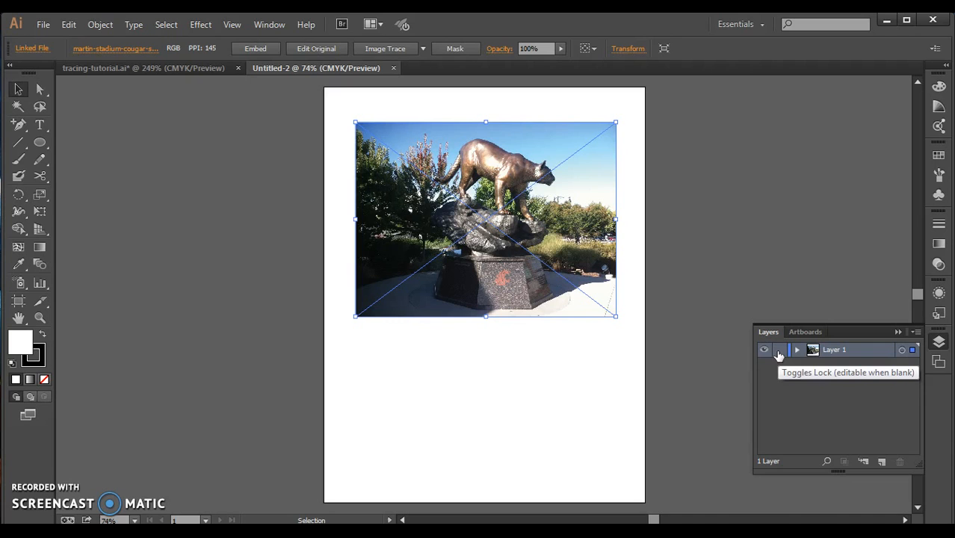
click(779, 352)
click(475, 179)
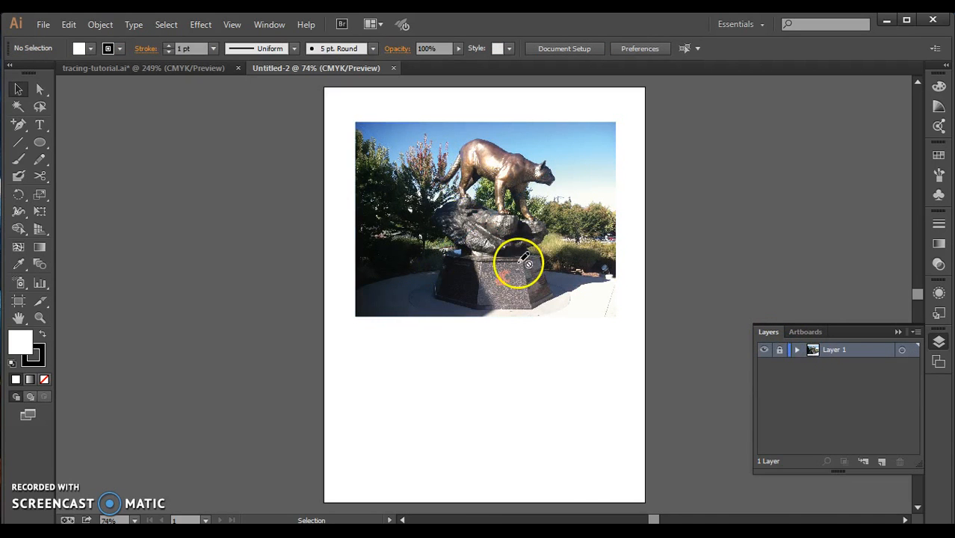
click(879, 462)
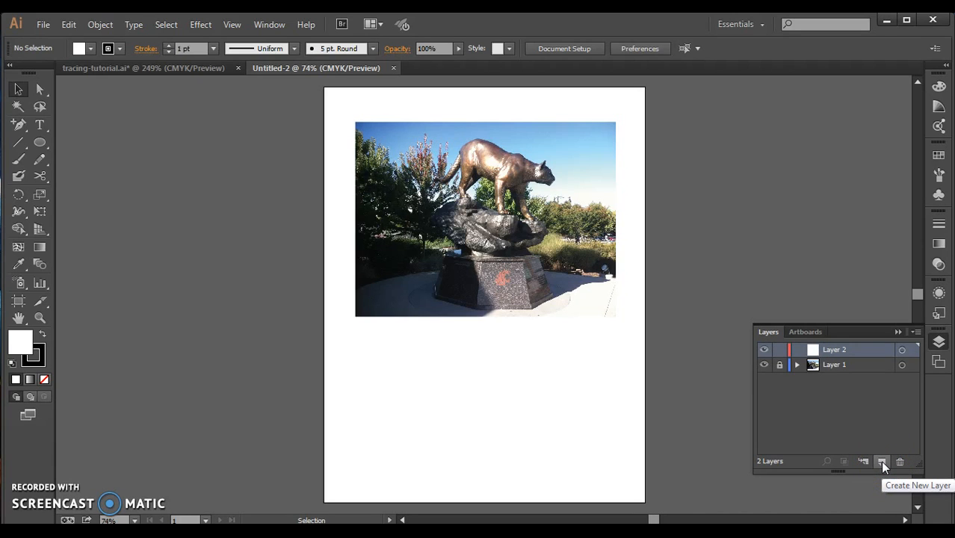
click(875, 441)
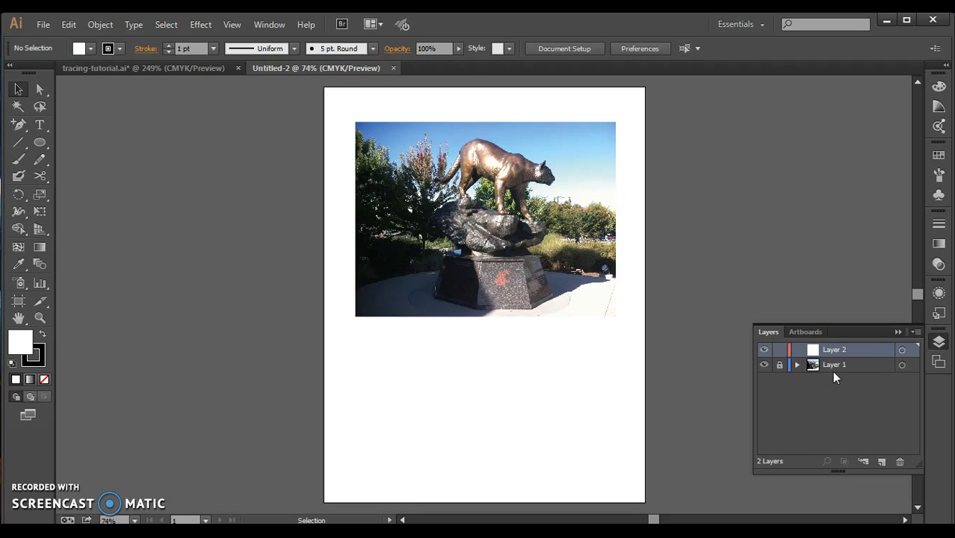
Activate the Pen tool for tracing the cougar statue on Layer 2.
key(ctrl+equal)
key(ctrl+equal)
key(ctrl+equal)
key(ctrl+equal)
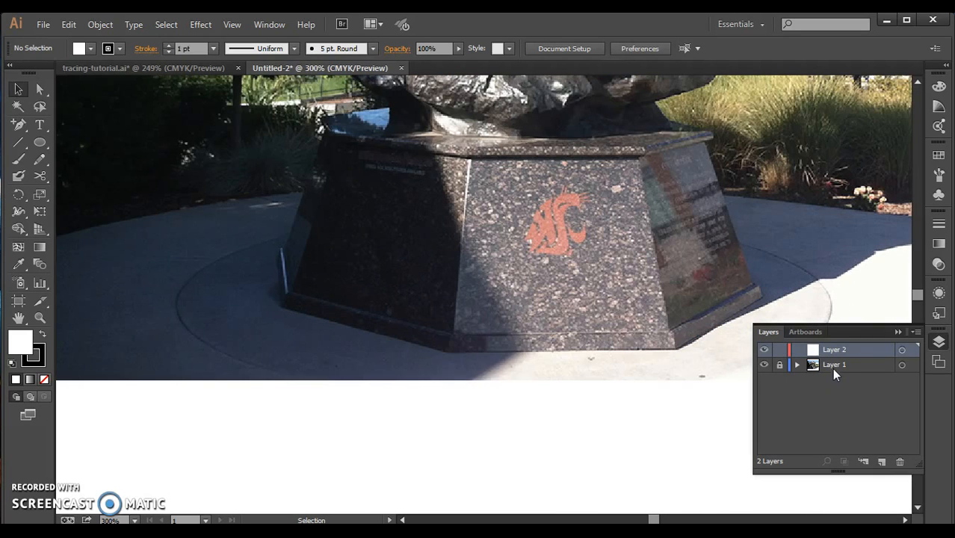
drag(917, 294, 916, 289)
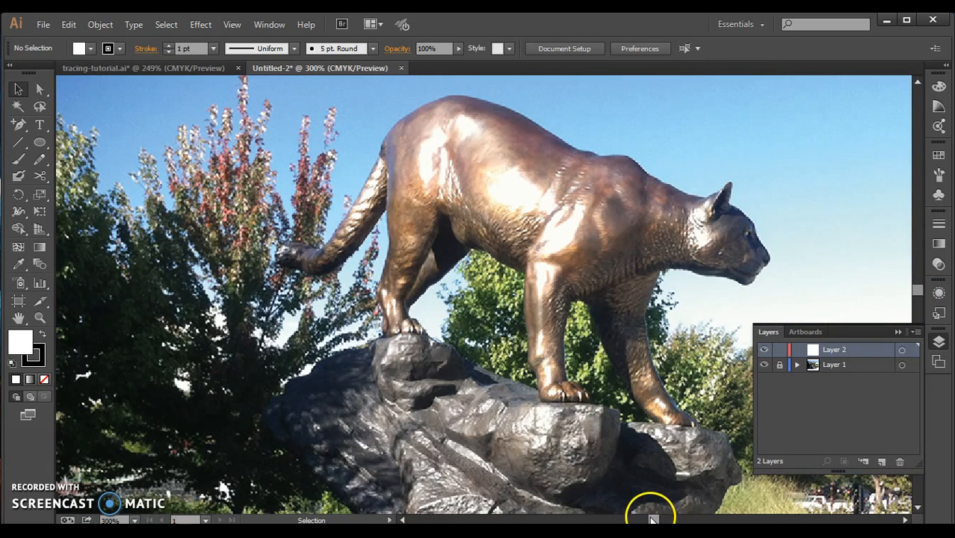
drag(651, 518, 654, 519)
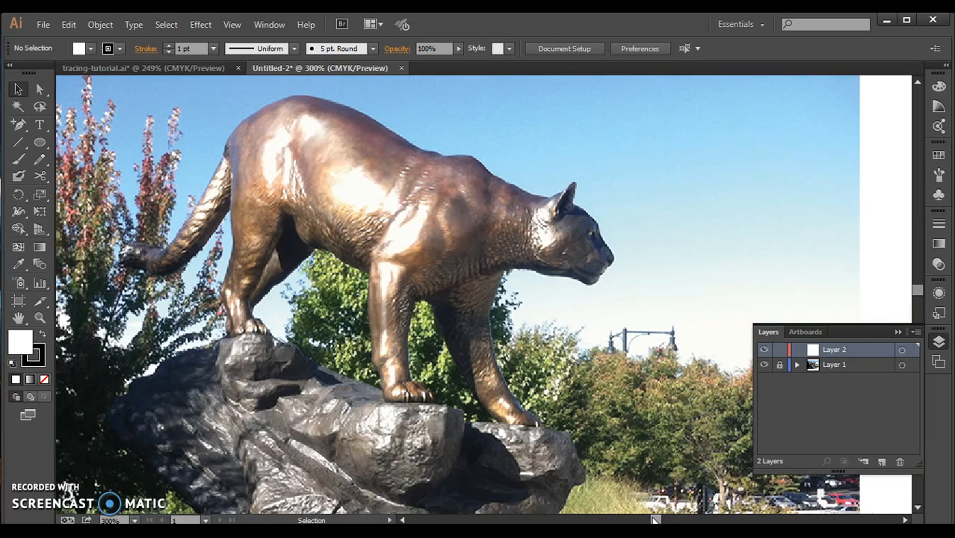
key(ctrl+plus)
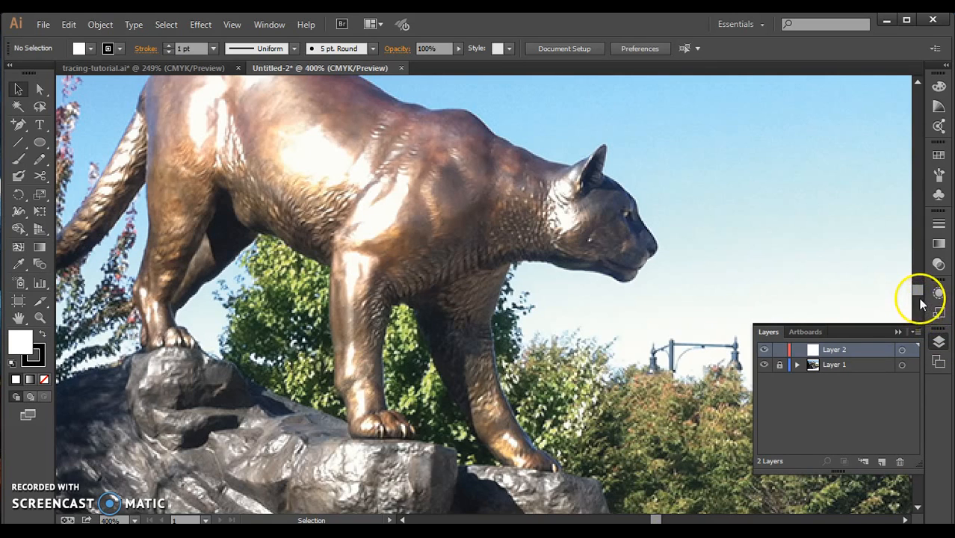
scroll(918, 291, up, 3)
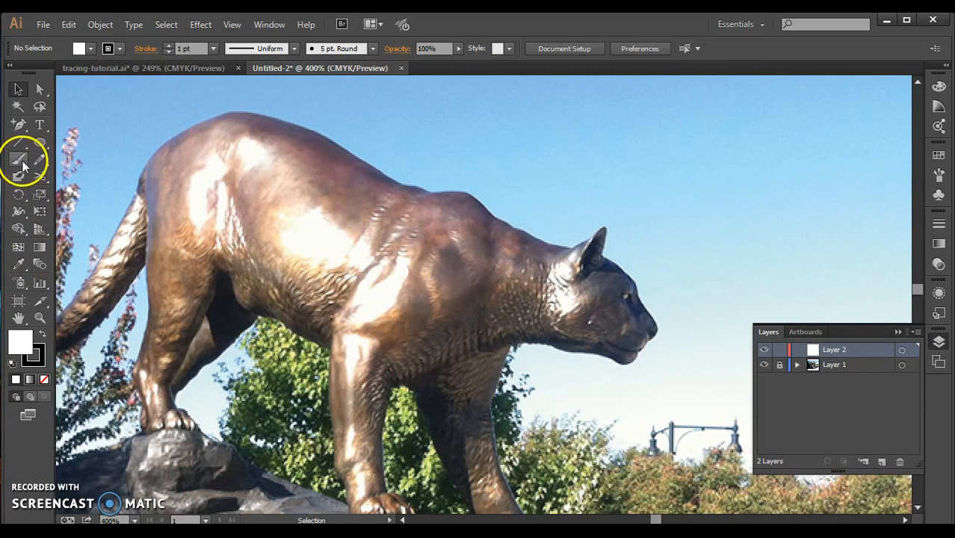
click(18, 124)
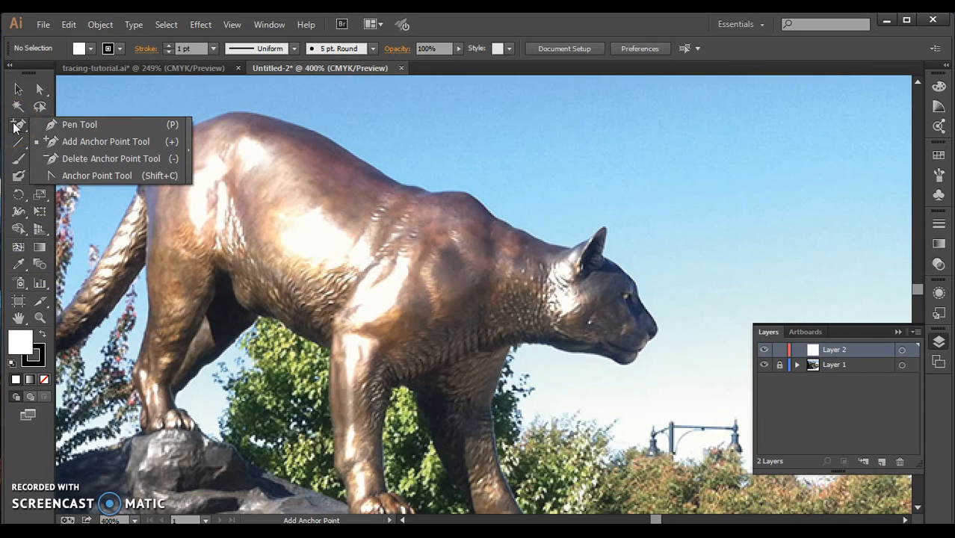
click(82, 126)
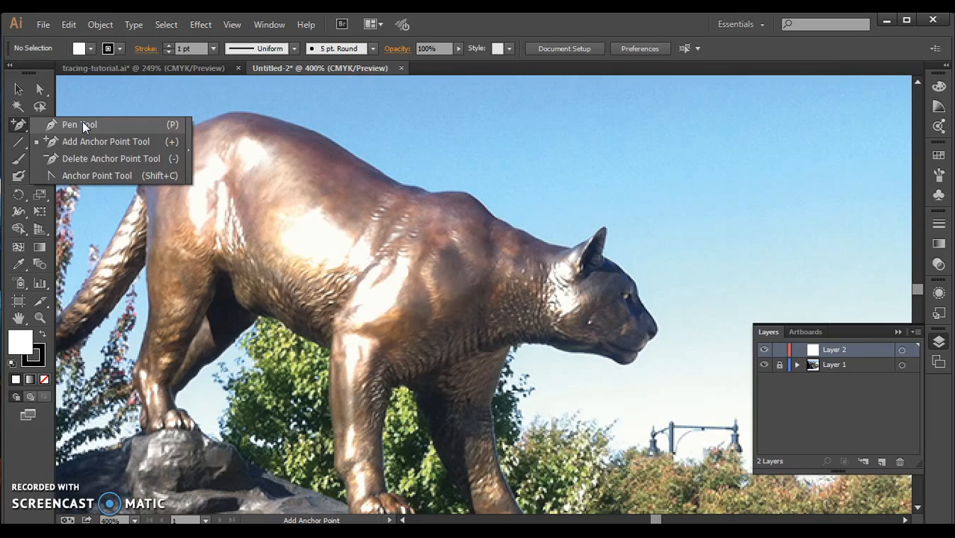
click(83, 125)
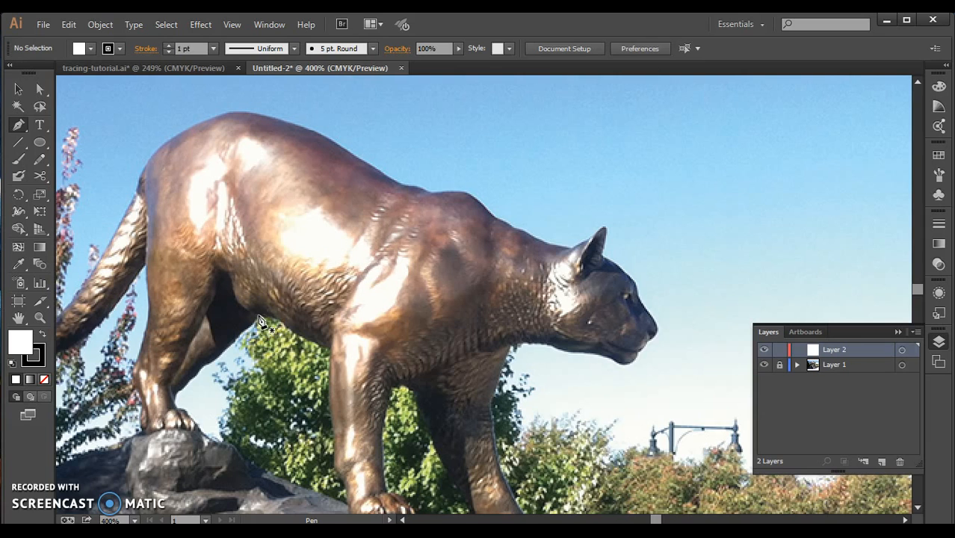
key(v)
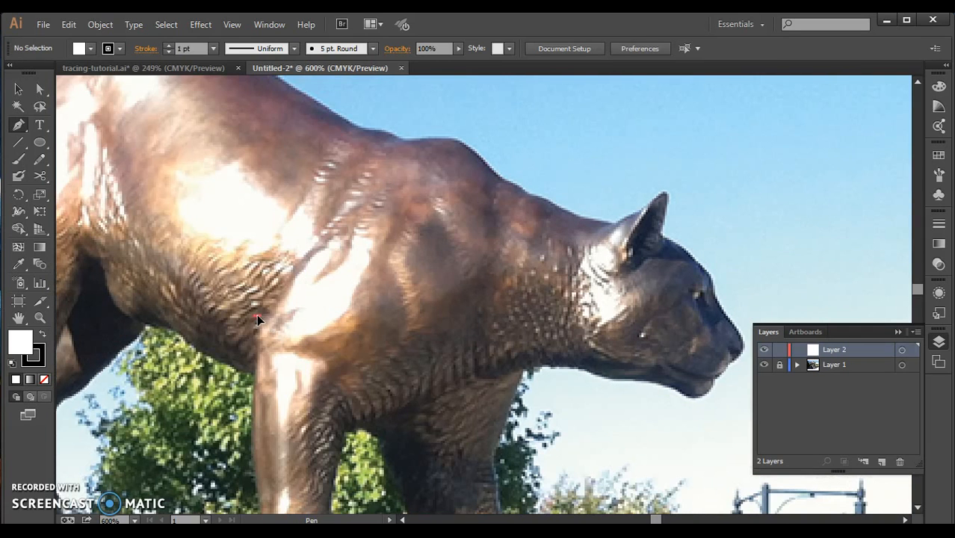
drag(257, 315, 487, 479)
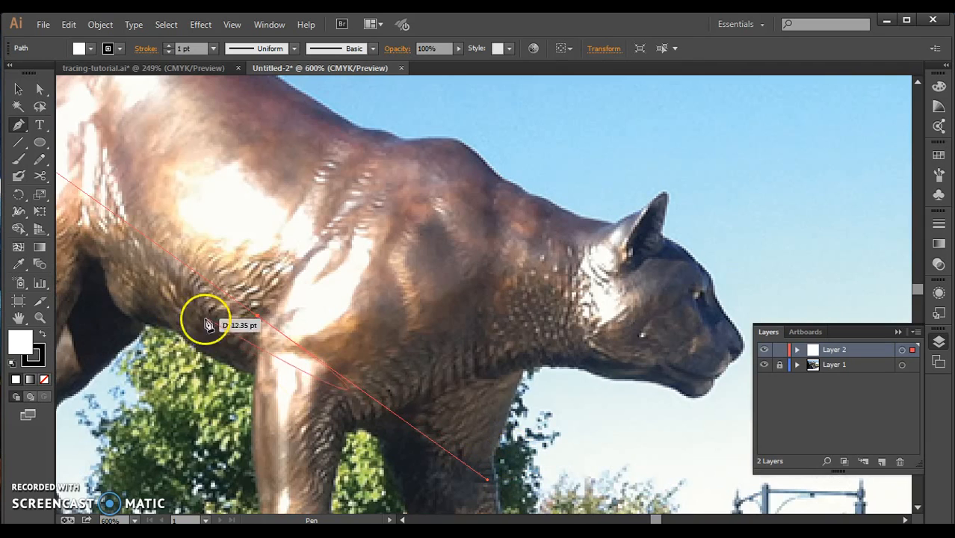
click(254, 320)
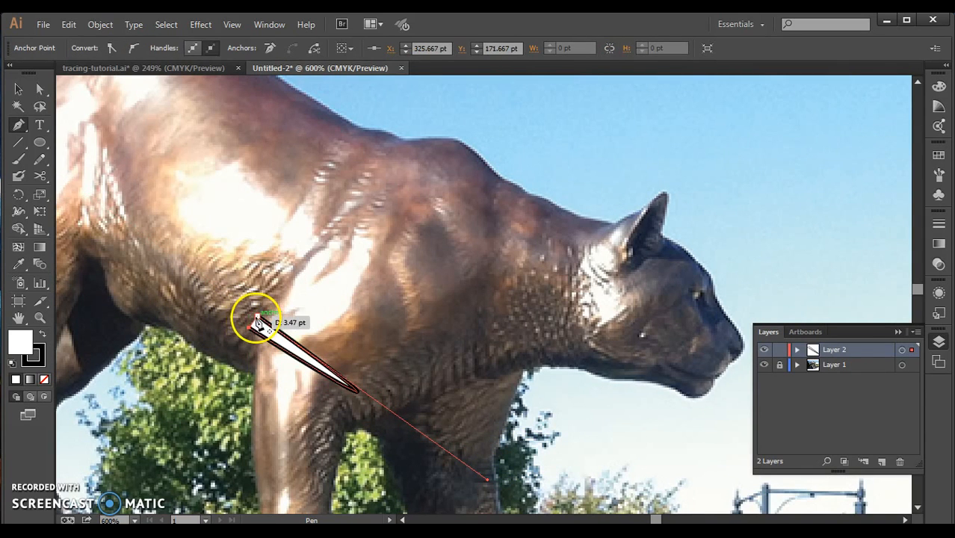
key(ctrl+z)
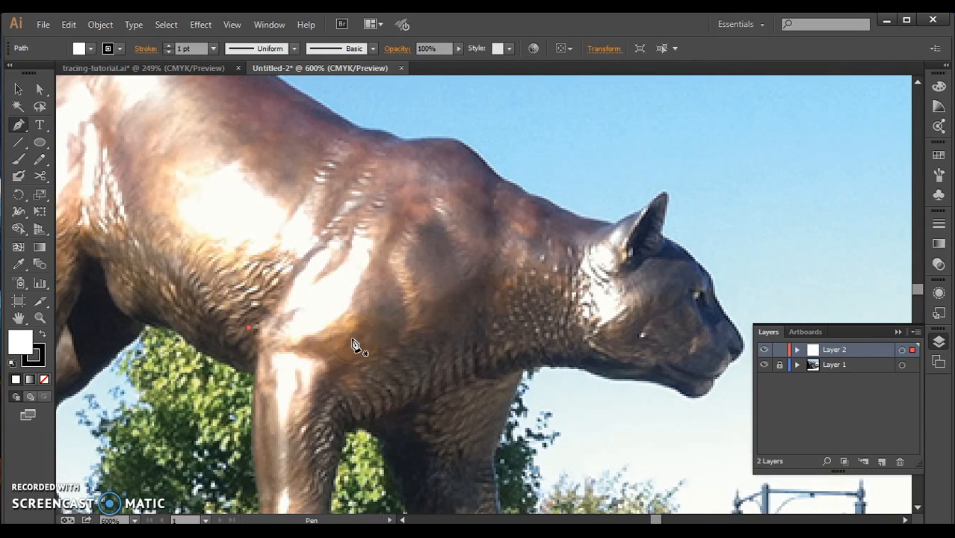
key(ctrl+z)
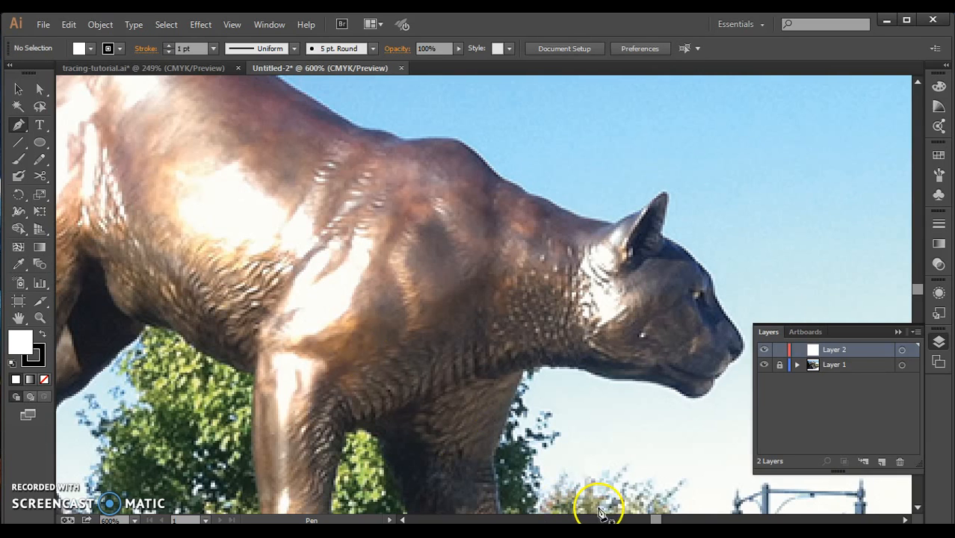
Trace the cougar's belly edge on Layer 2 with short Pen tool segments, from the hind leg to the top of the front leg.
scroll(652, 517, left, 5)
scroll(653, 518, right, 4)
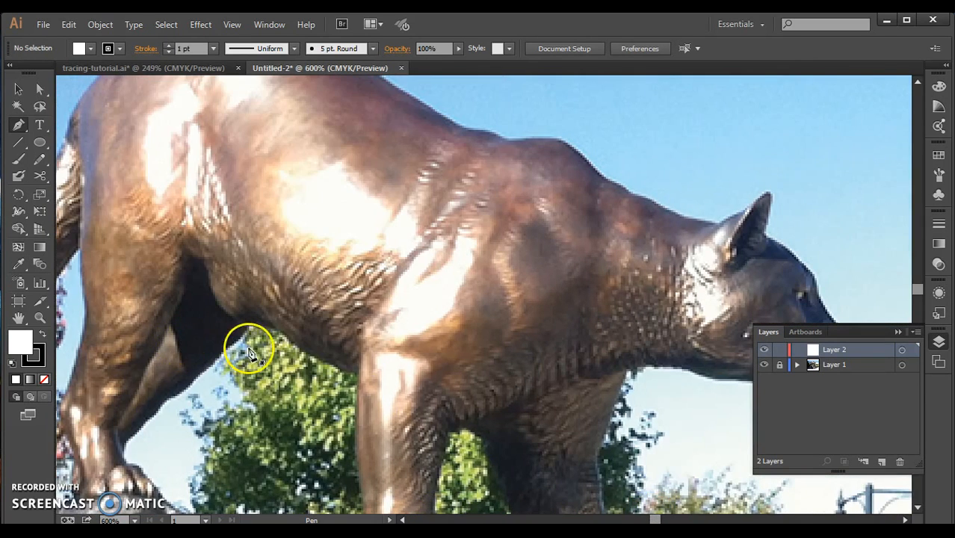
drag(250, 328, 273, 334)
click(270, 329)
click(286, 338)
click(304, 351)
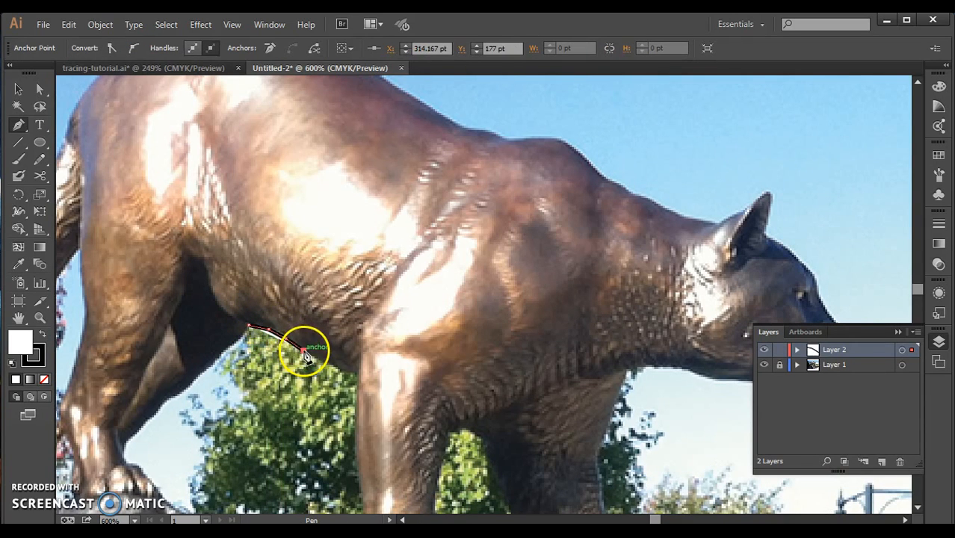
click(318, 360)
click(332, 364)
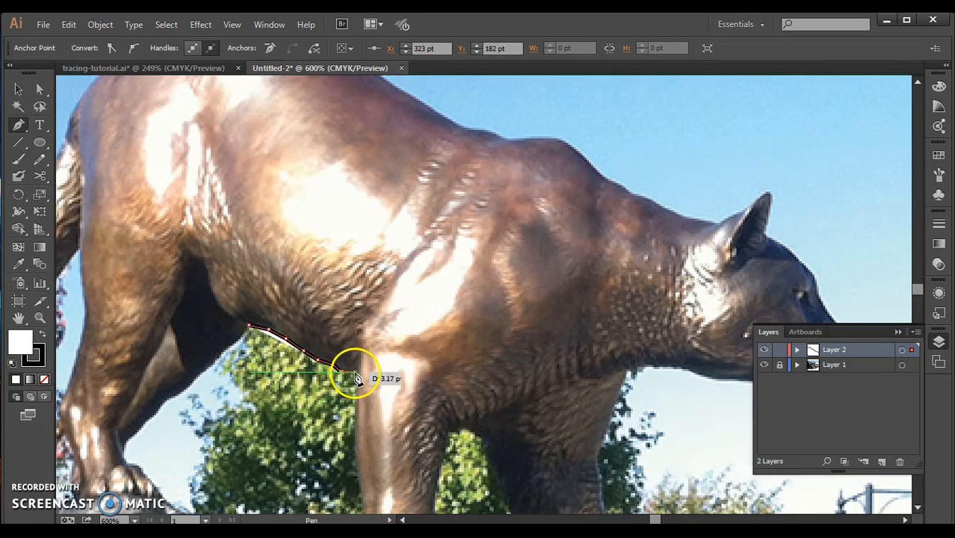
click(357, 371)
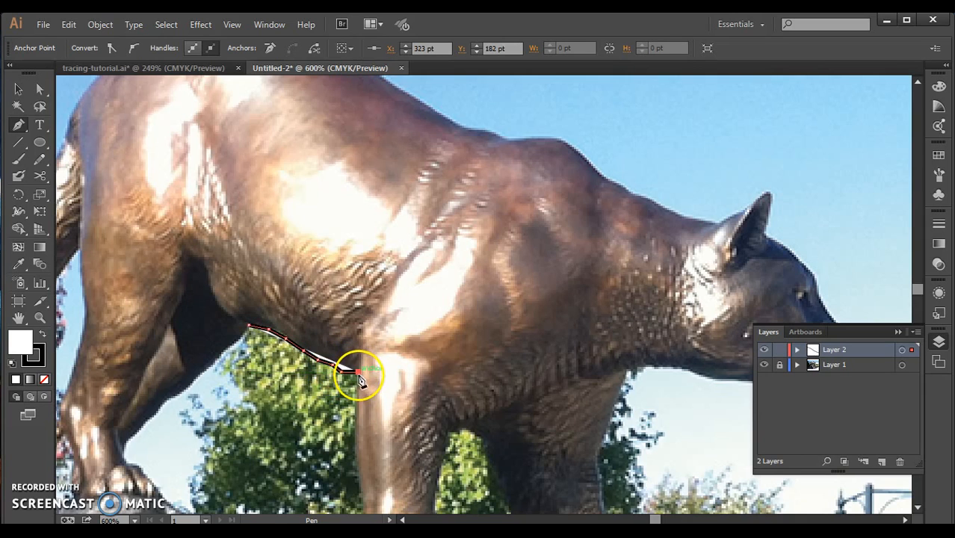
Continue the Layer 2 path down the rear edge of the cougar's near front leg to the paw on the rock.
click(358, 424)
click(355, 456)
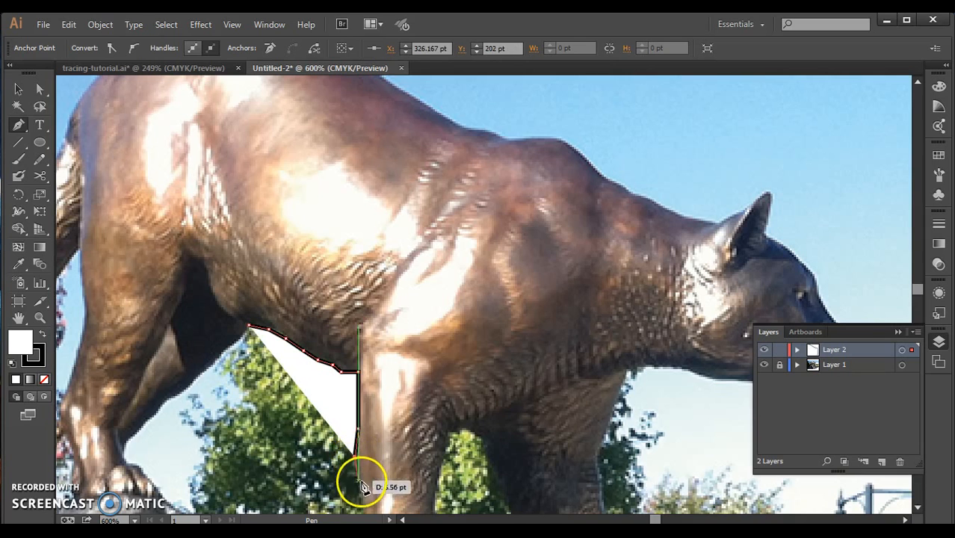
click(363, 490)
click(361, 502)
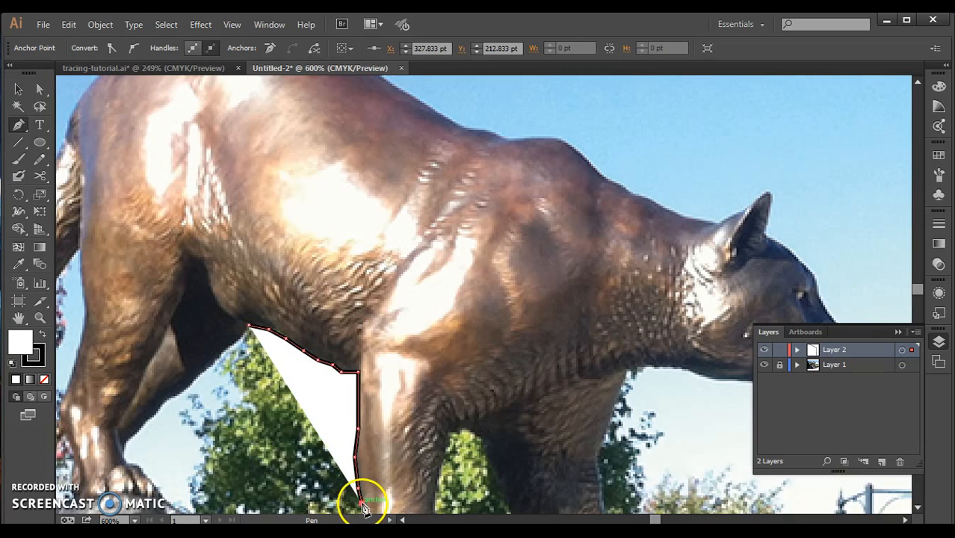
click(916, 511)
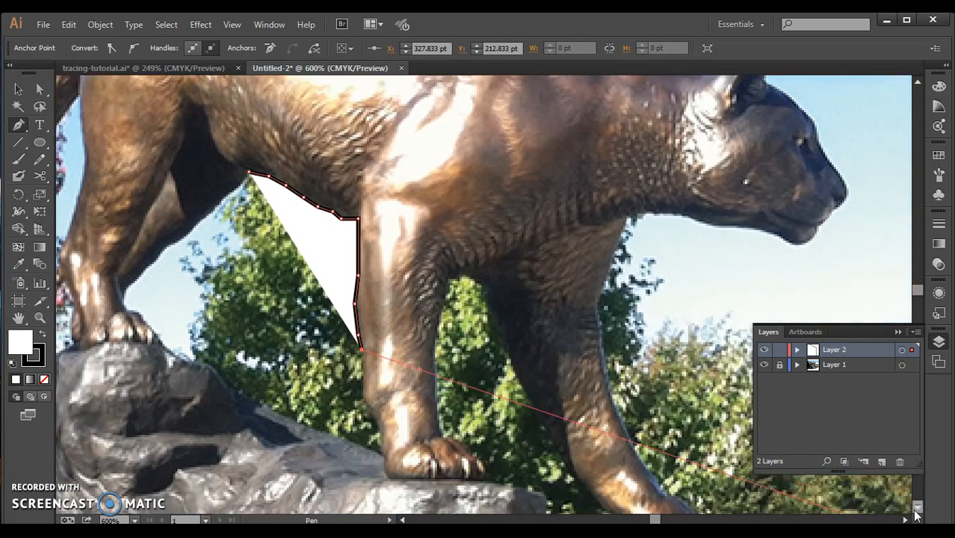
click(916, 511)
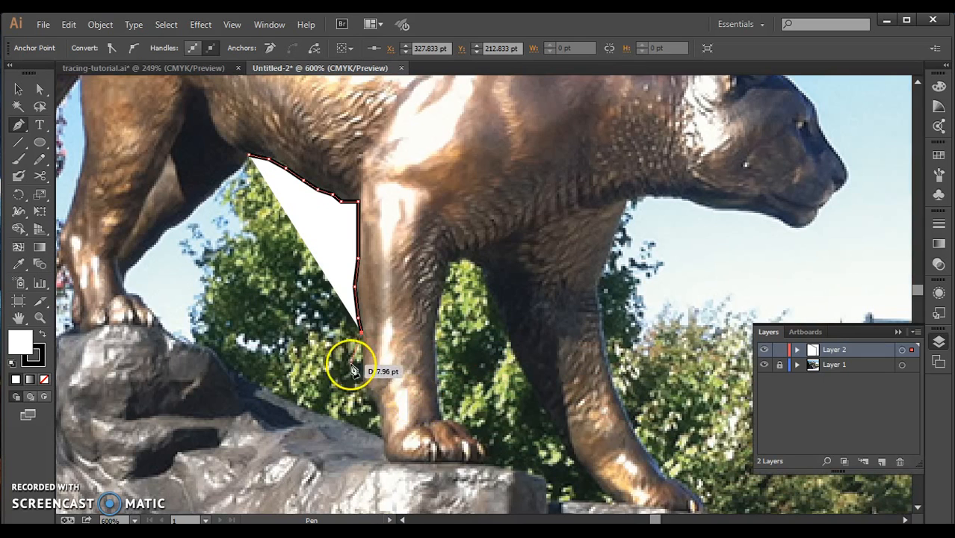
click(362, 360)
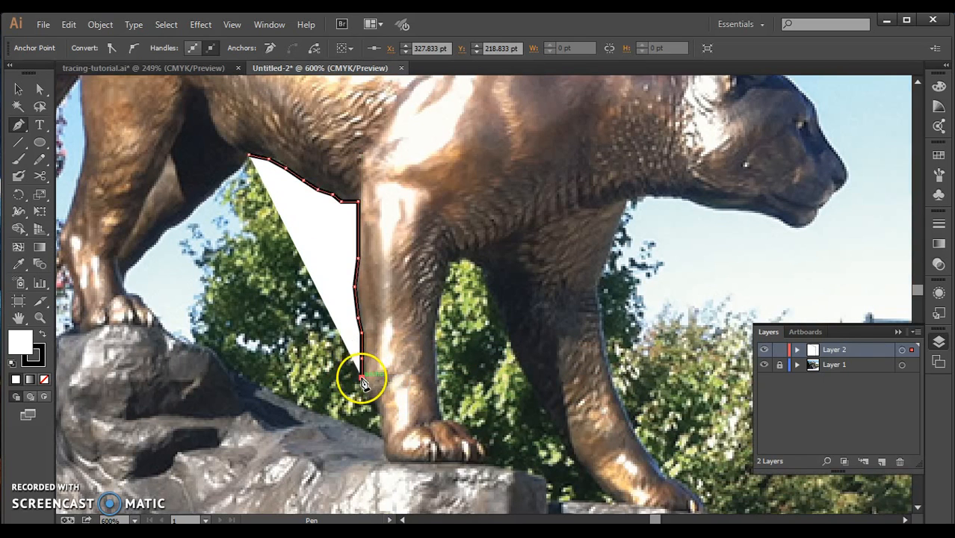
click(364, 389)
click(372, 403)
click(377, 411)
click(379, 438)
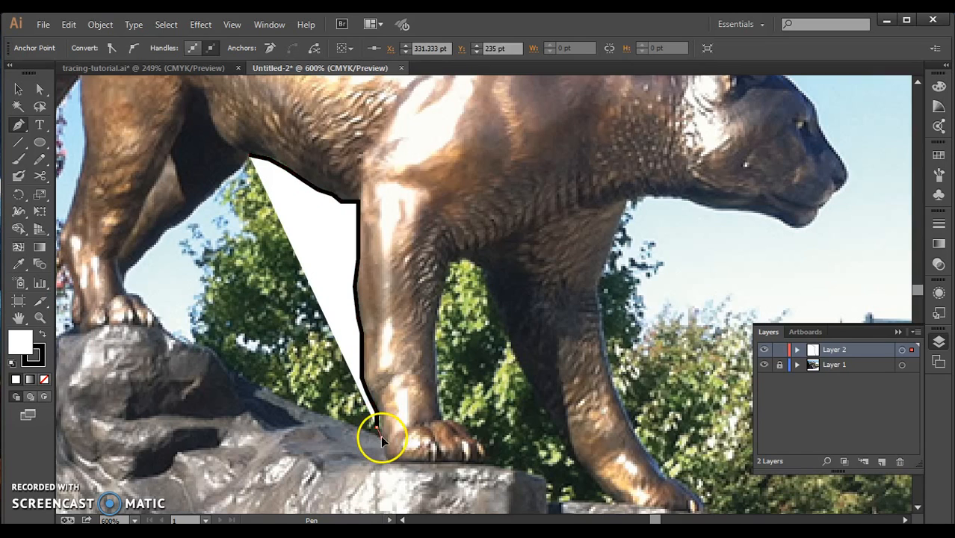
Extend the path from the front paw along the rock's upper edge back toward the hind legs.
click(315, 412)
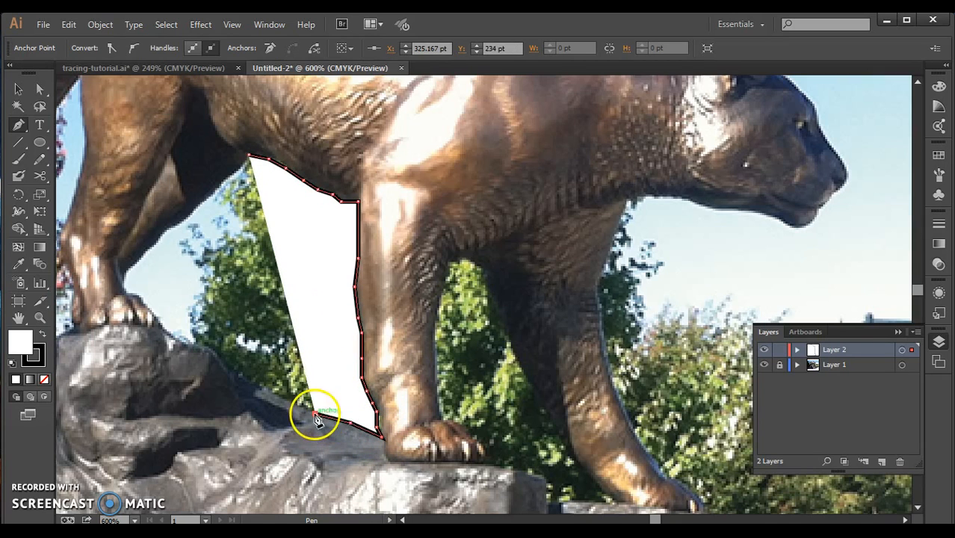
click(289, 398)
click(262, 385)
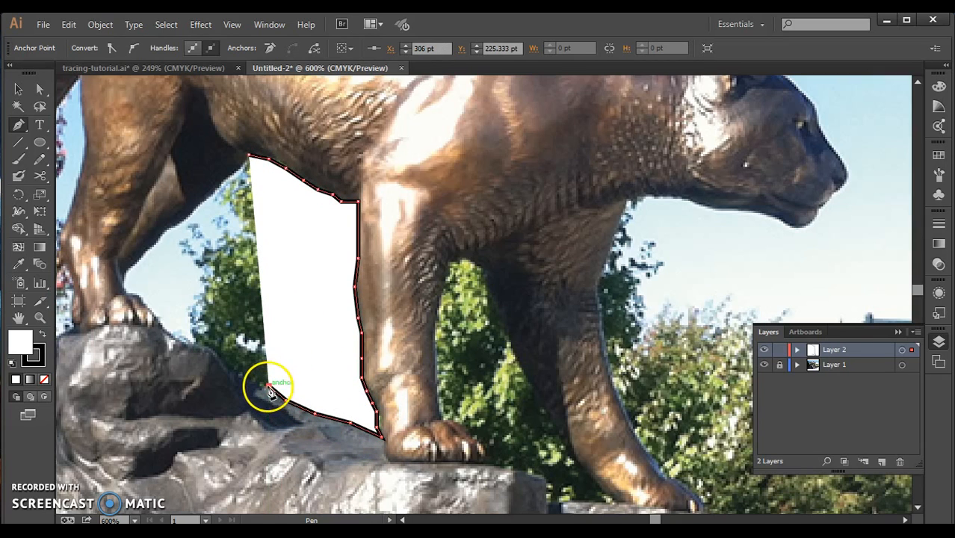
click(239, 370)
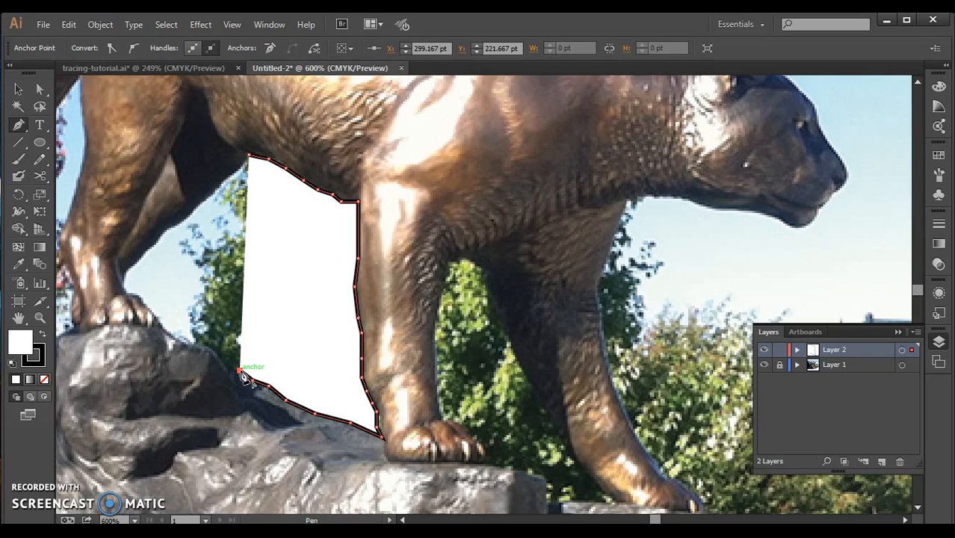
Swap the path's fill and stroke colours for a white stroke, and set the fill to None.
drag(239, 371, 44, 336)
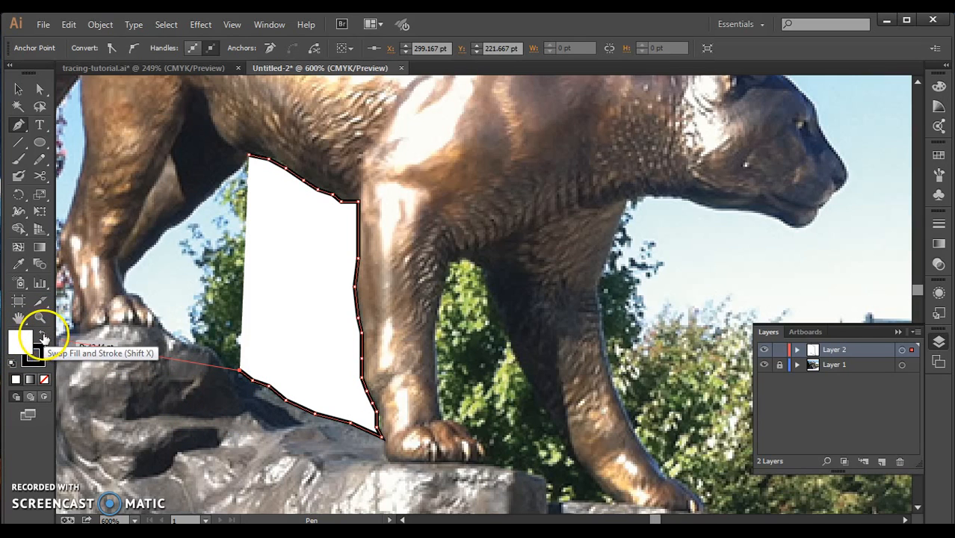
click(43, 337)
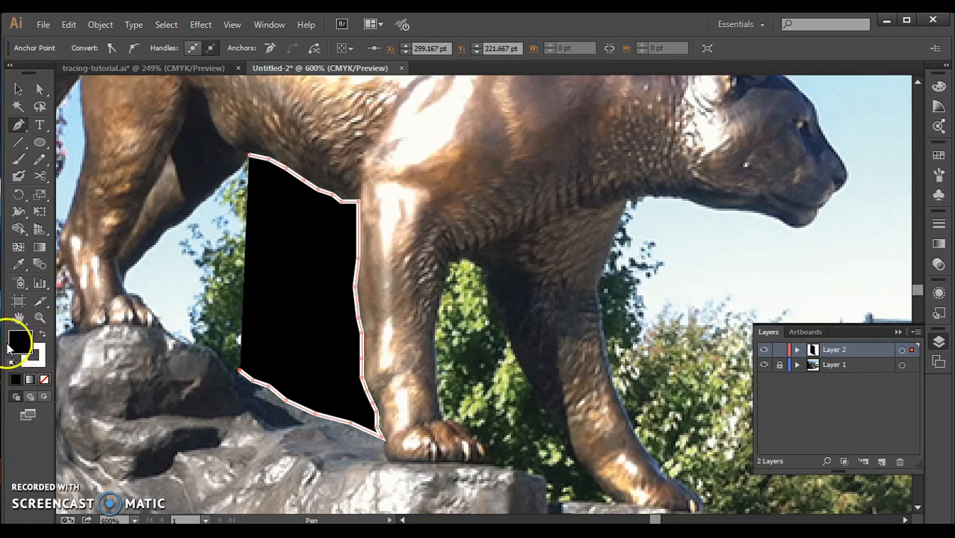
click(44, 381)
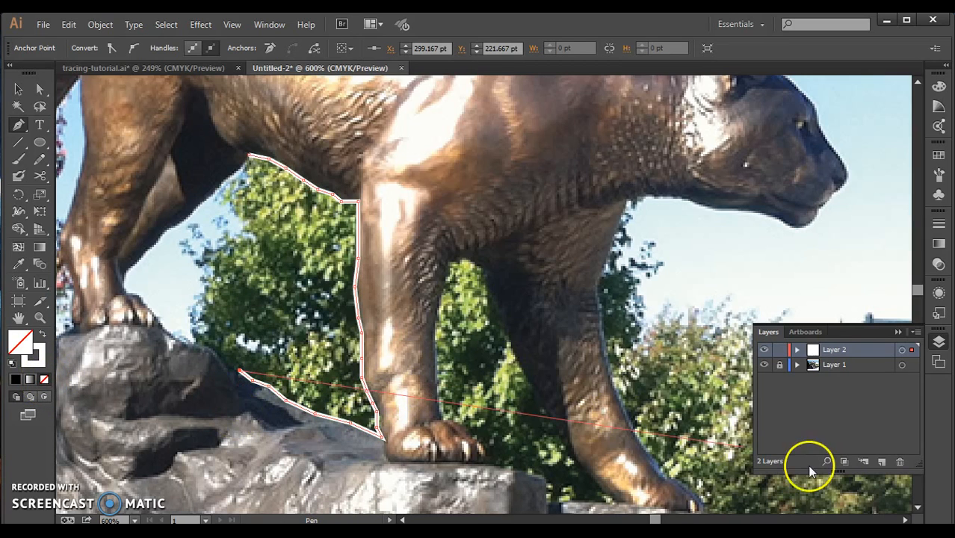
Extend the path straight down through the rock and straight across its base to the rock's front underside.
click(918, 508)
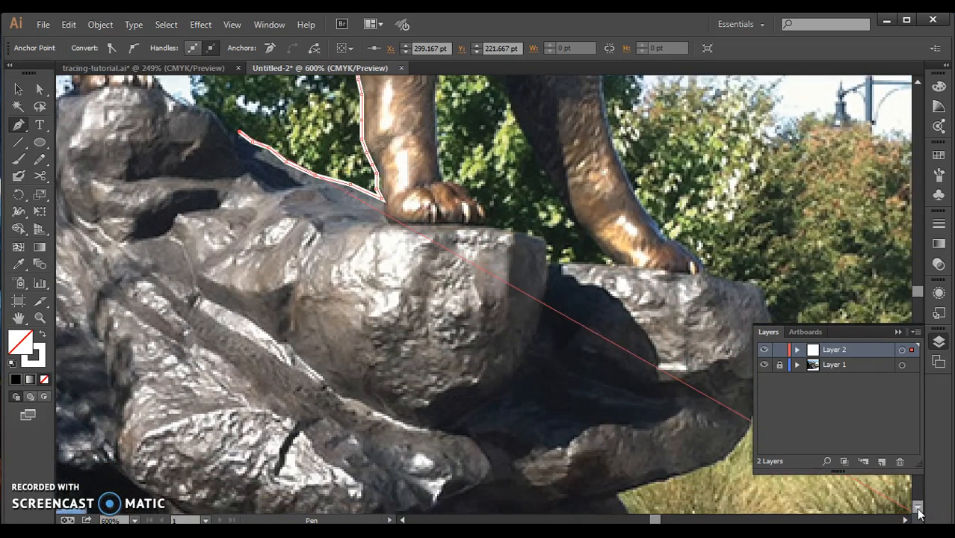
click(239, 500)
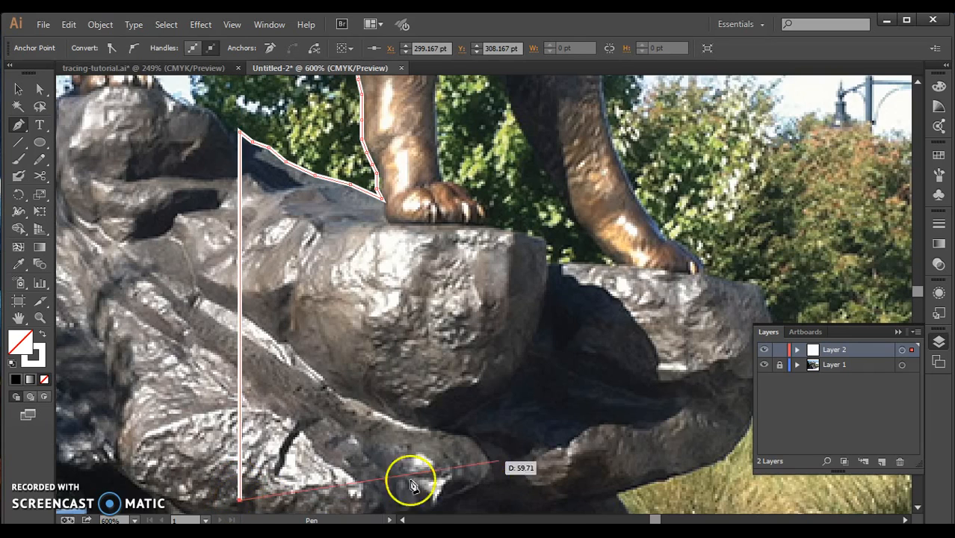
click(617, 499)
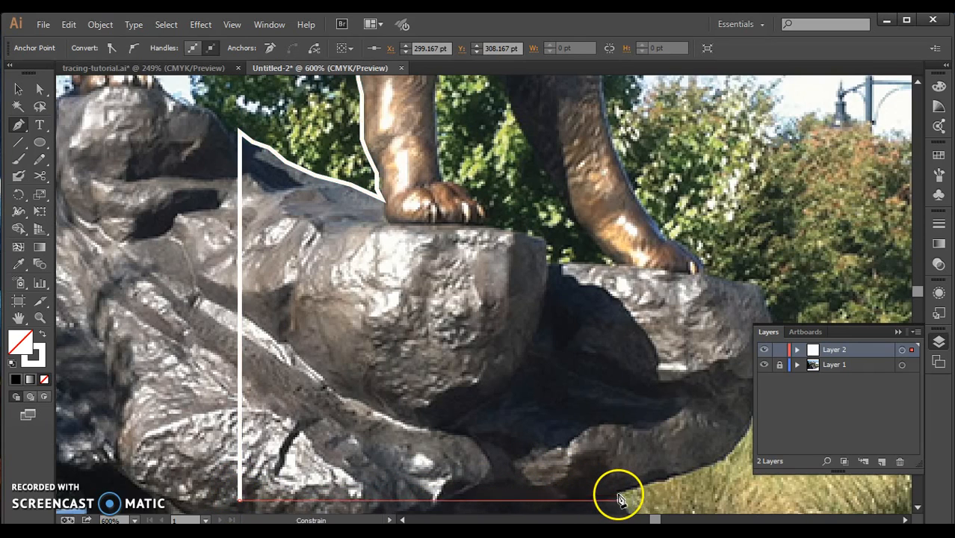
Trace the rock's front contour from its underside up and over the ledge to the far front paw.
click(684, 477)
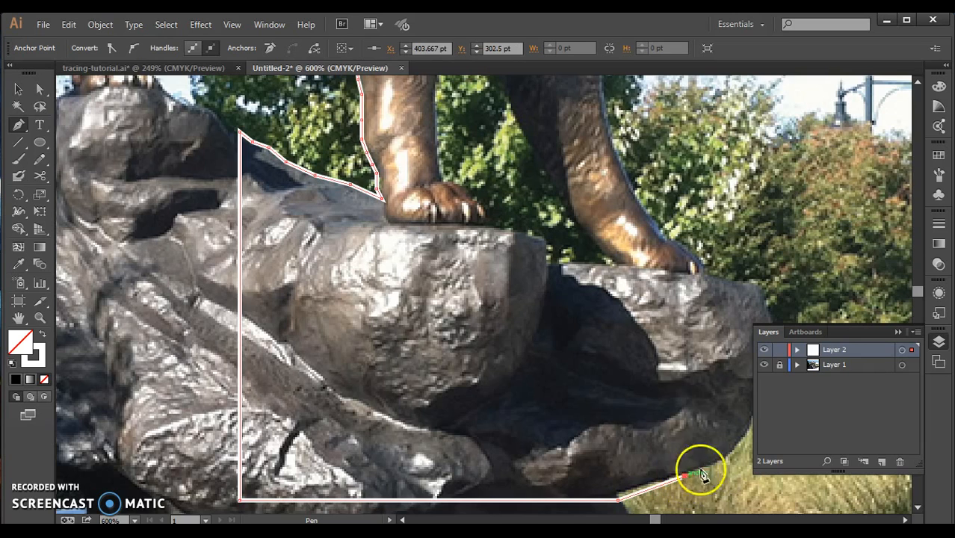
click(744, 437)
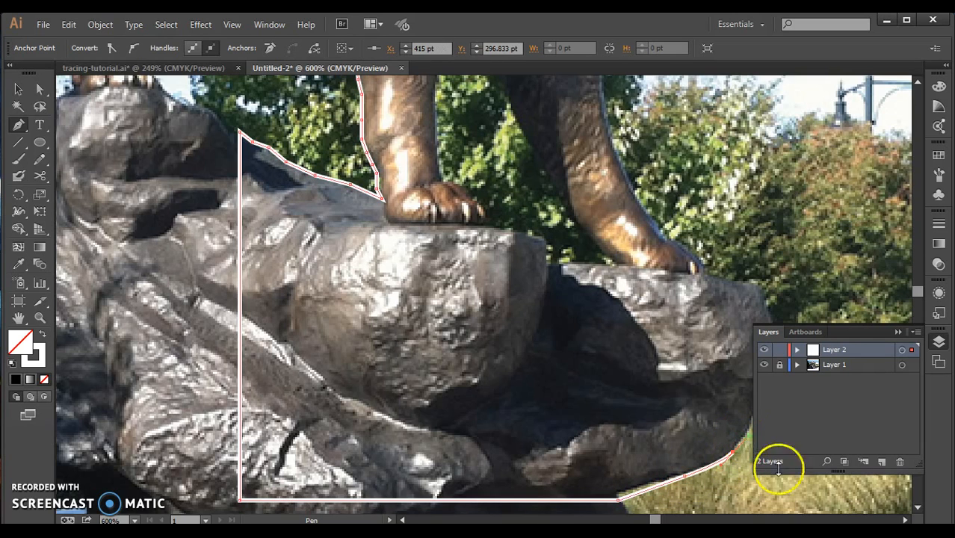
click(903, 518)
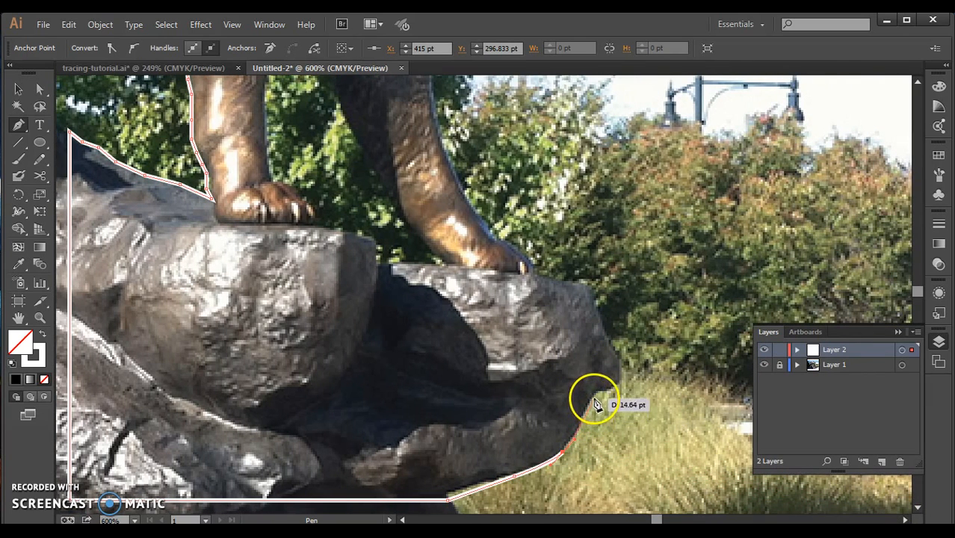
click(595, 394)
mouse_move(600, 387)
mouse_down()
mouse_move(622, 374)
mouse_move(580, 277)
mouse_move(587, 289)
mouse_move(552, 278)
mouse_up()
ctrl+click(560, 284)
click(532, 272)
Trace the front edge of the cougar's far front leg from the paw up to the chest.
ctrl+click(523, 263)
drag(528, 262, 452, 172)
click(451, 170)
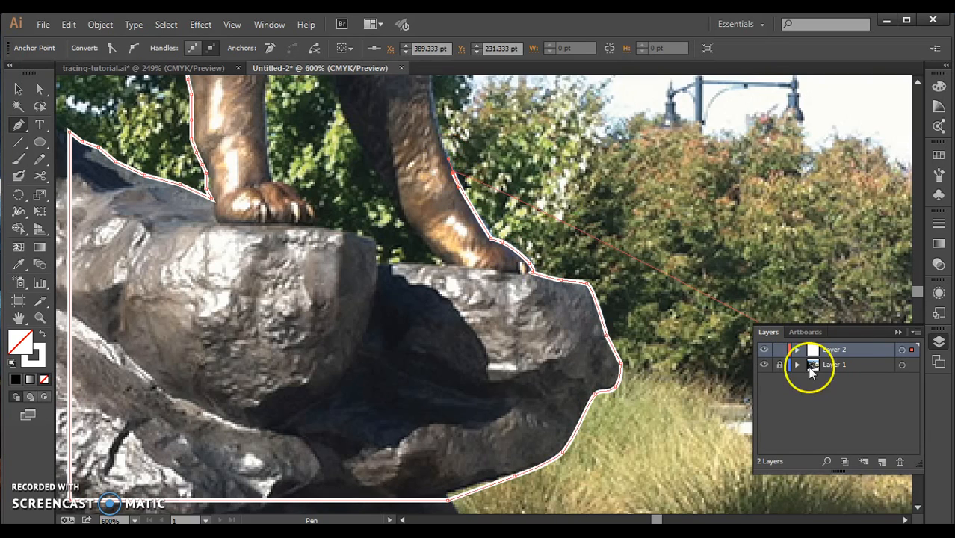
click(917, 81)
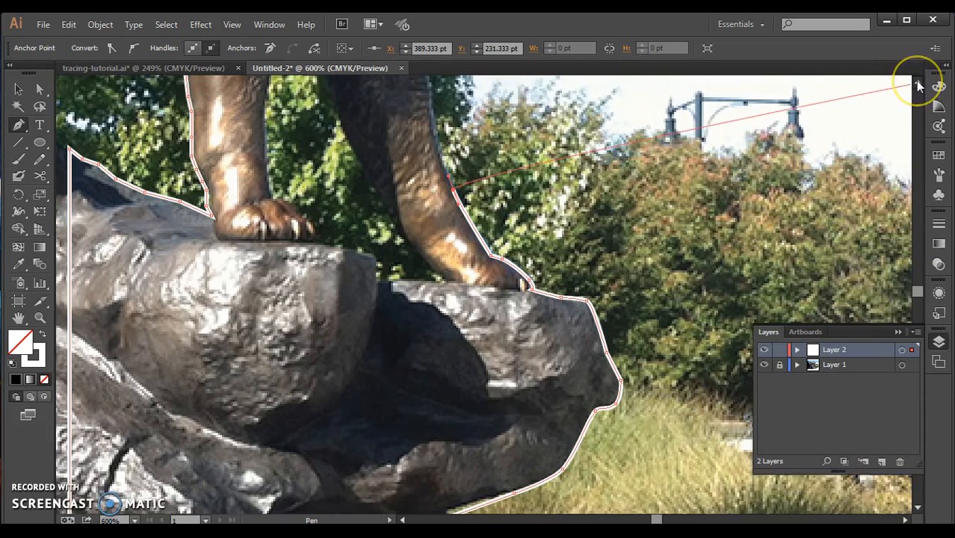
click(918, 84)
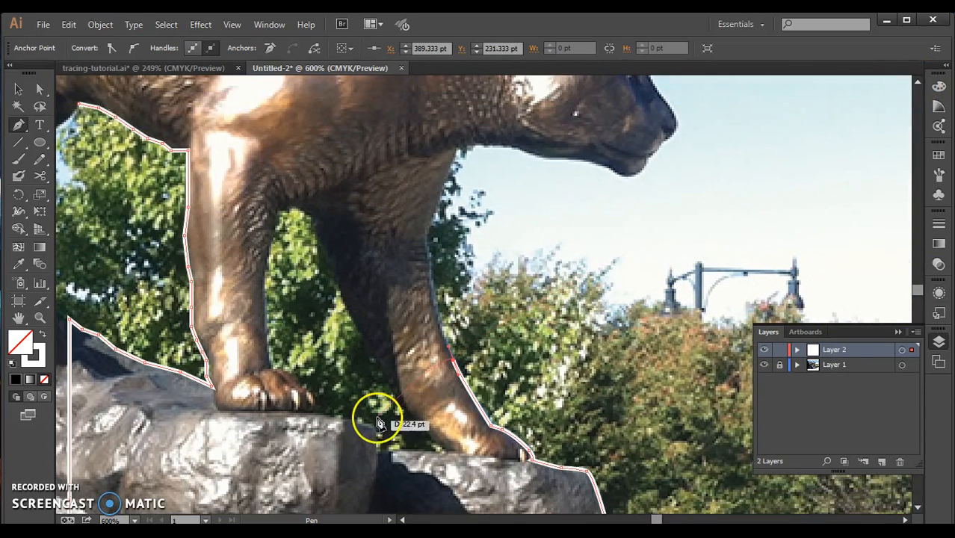
drag(435, 291, 427, 236)
mouse_move(428, 235)
mouse_down()
mouse_move(457, 146)
mouse_move(605, 164)
mouse_move(625, 181)
mouse_move(639, 166)
mouse_move(641, 173)
mouse_move(646, 153)
mouse_move(695, 125)
mouse_up()
Trace the underside of the cougar's neck and jaw, around the chin and mouth to the nose.
click(511, 147)
ctrl+click(586, 163)
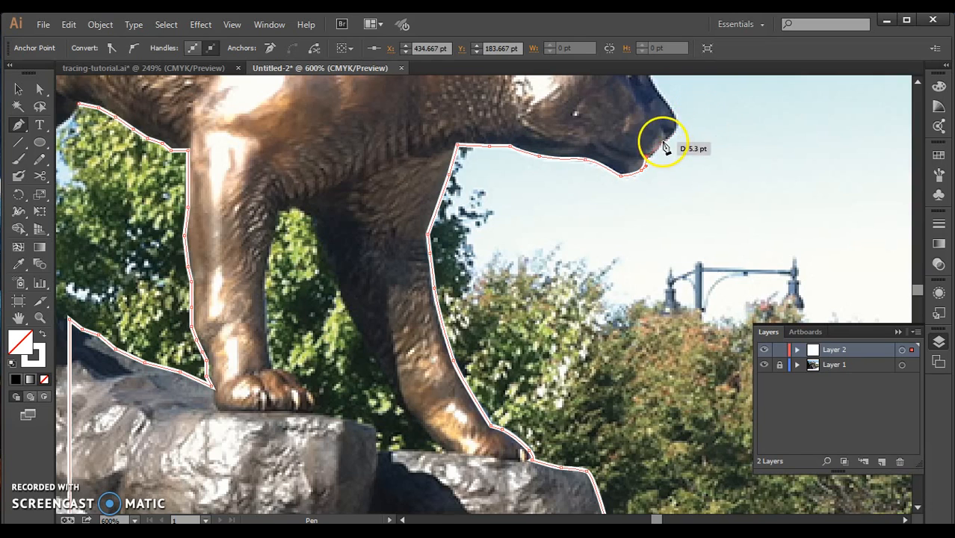
drag(656, 150, 677, 128)
ctrl+click(677, 127)
click(676, 118)
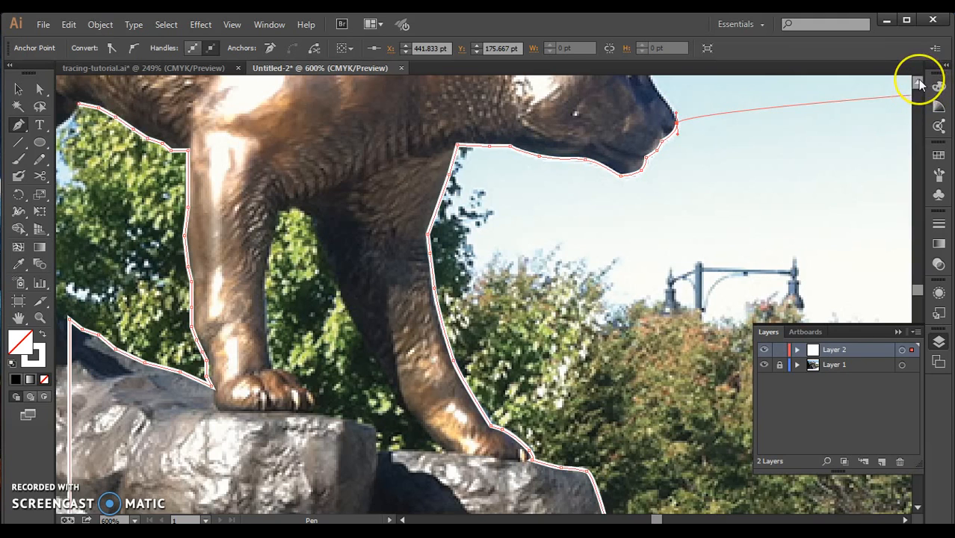
Trace the cougar's face, ear and back of the neck from the nose toward the shoulder.
scroll(918, 82, up, 5)
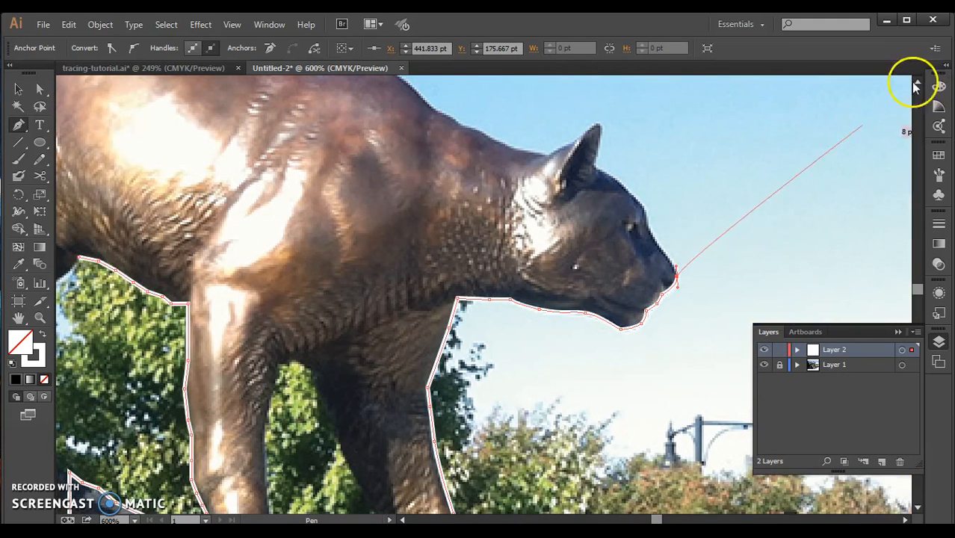
mouse_move(676, 276)
mouse_down()
mouse_move(647, 213)
mouse_move(591, 166)
mouse_move(610, 122)
mouse_move(590, 118)
mouse_move(581, 145)
mouse_move(549, 159)
mouse_move(461, 129)
mouse_up()
click(461, 124)
click(440, 112)
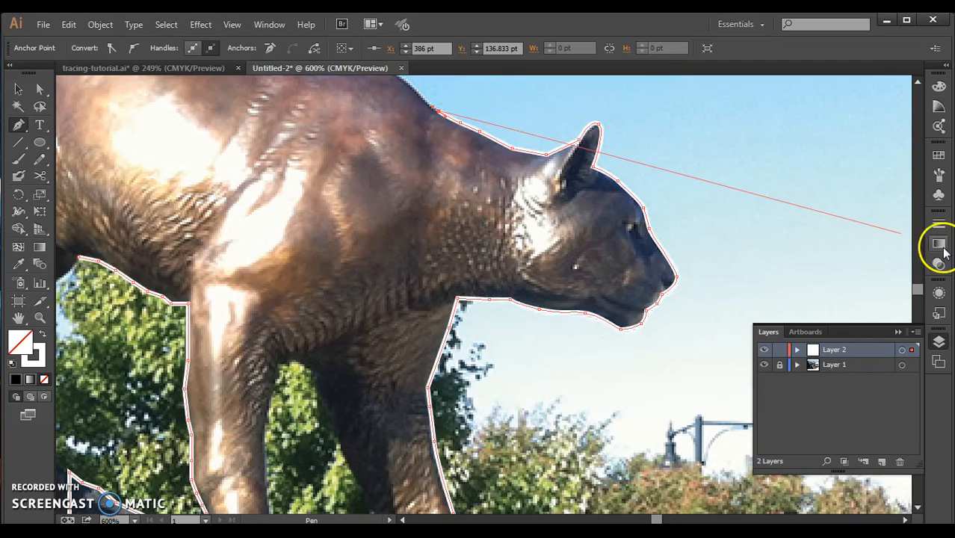
Trace the top of the cougar's shoulder hump to the dip where the back begins.
click(917, 80)
ctrl+click(394, 230)
drag(378, 220, 292, 211)
click(330, 223)
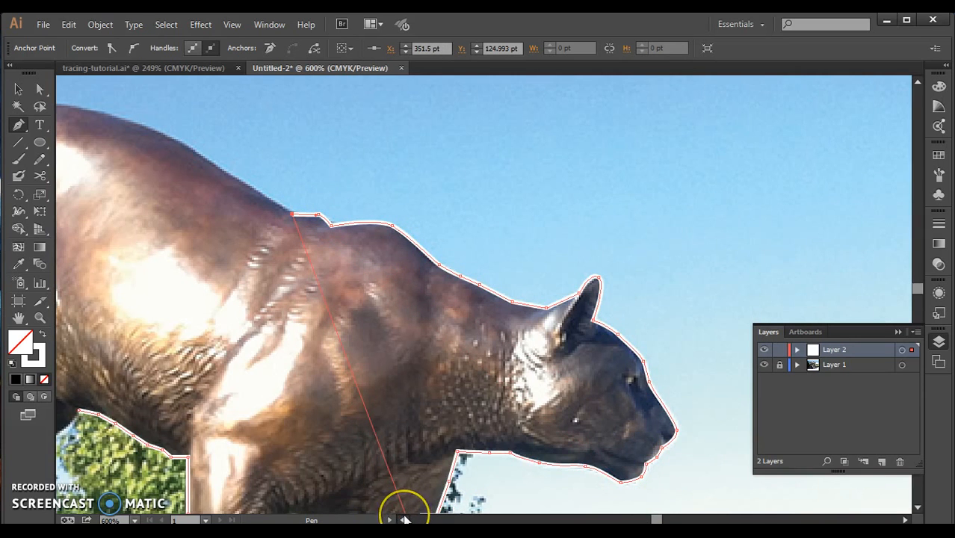
Trace the cougar's back to the top of the rump and close the path at its starting anchor on the belly.
scroll(403, 517, left, 5)
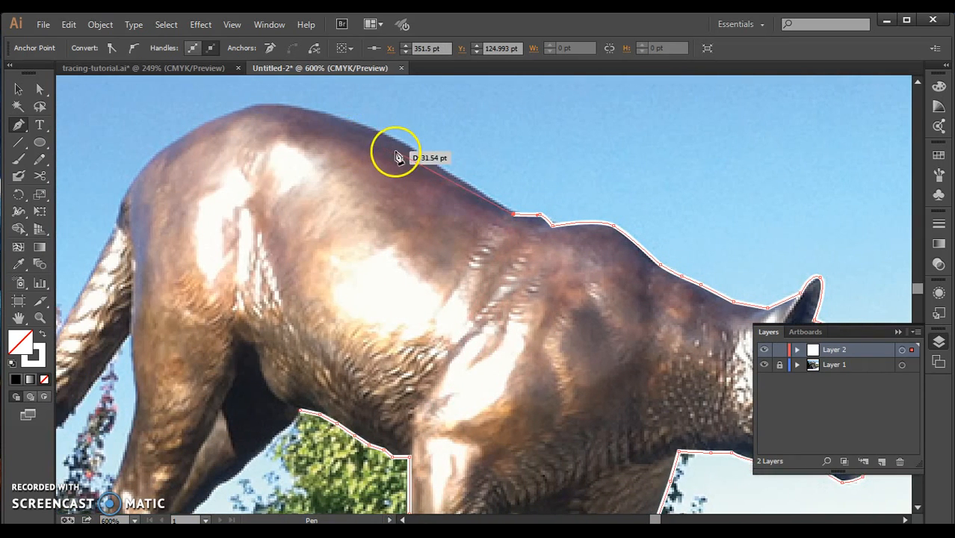
drag(390, 137, 375, 130)
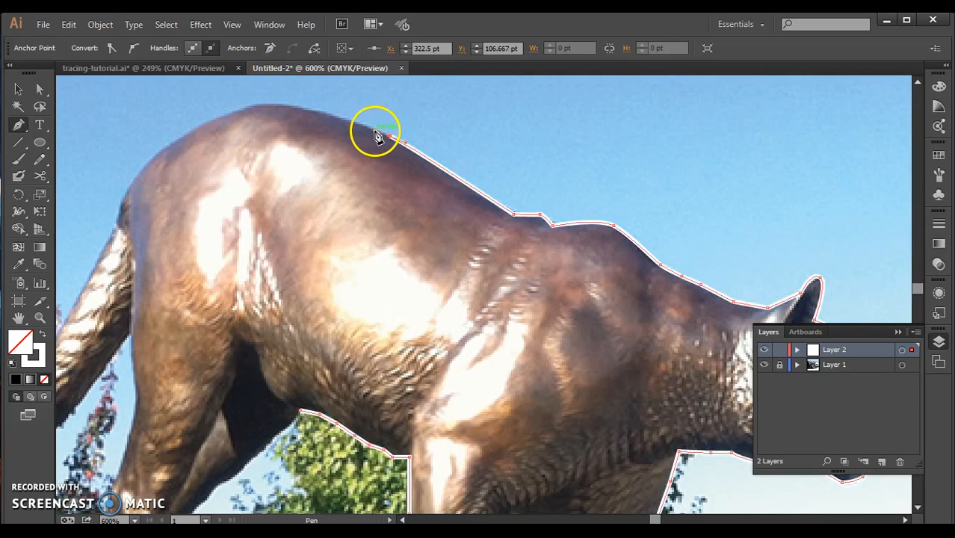
drag(284, 106, 258, 107)
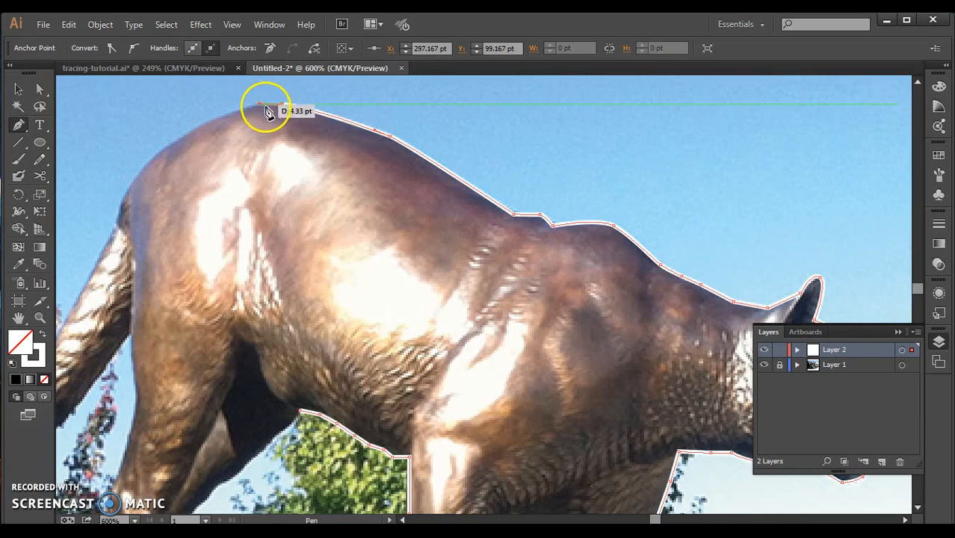
click(300, 411)
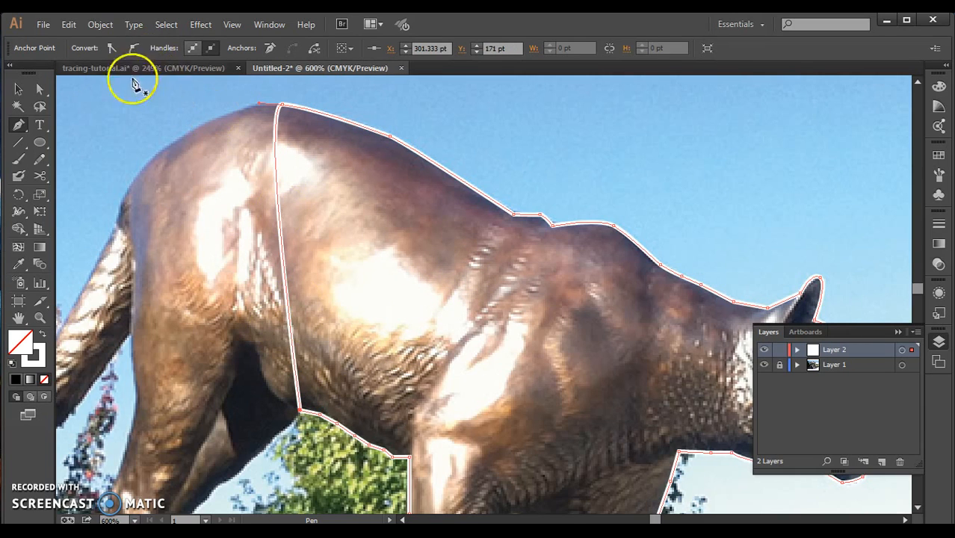
Examine the closed outline of the cougar's front half and the rock at 300% zoom.
click(17, 91)
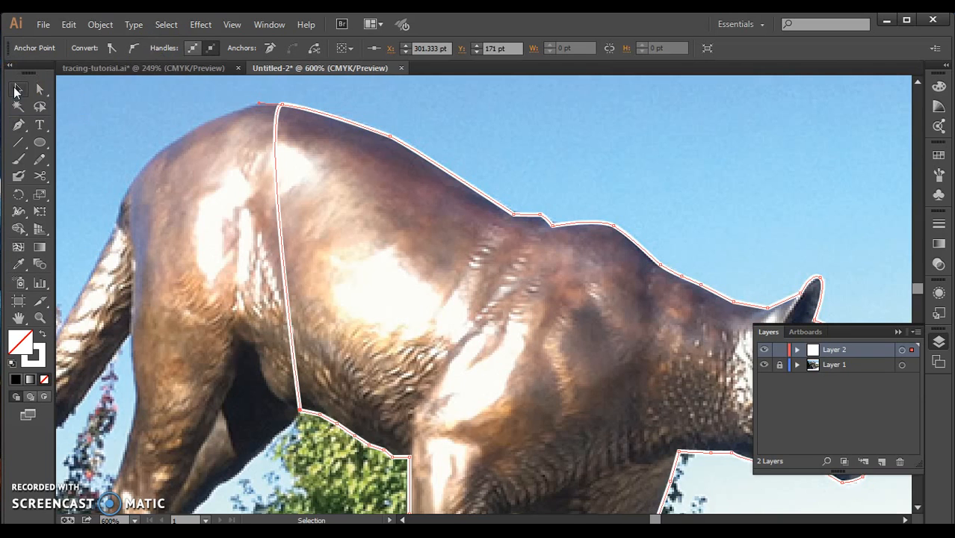
key(ctrl+minus)
key(ctrl+minus)
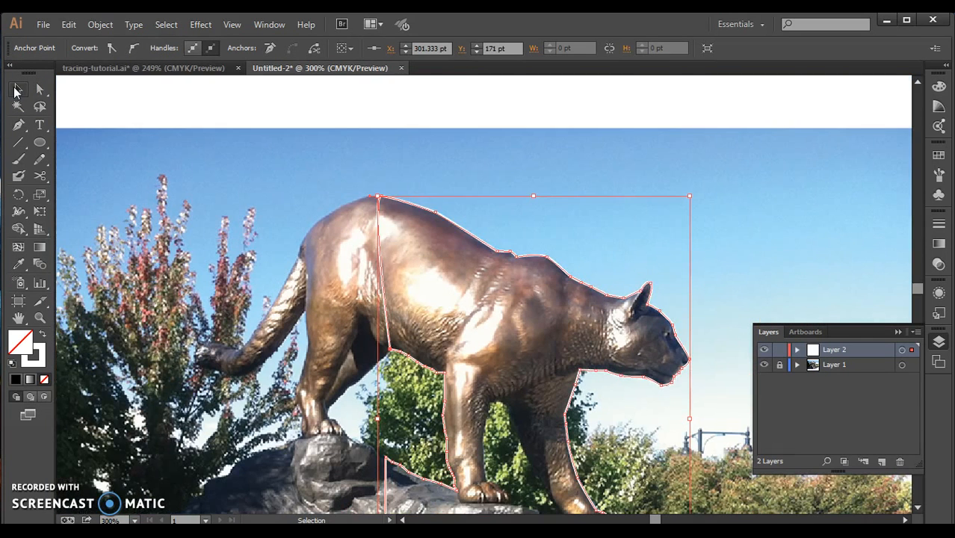
click(918, 508)
click(918, 508)
click(919, 508)
click(919, 508)
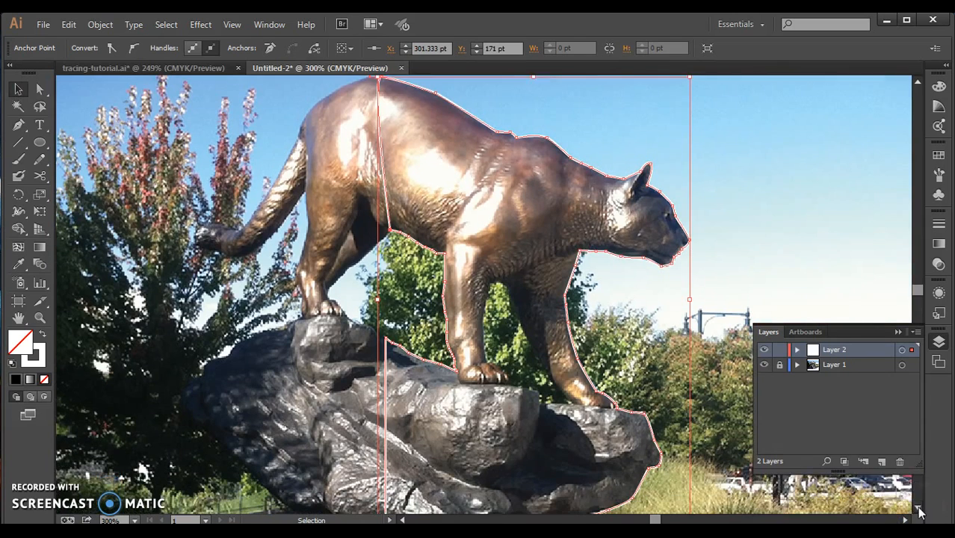
click(918, 509)
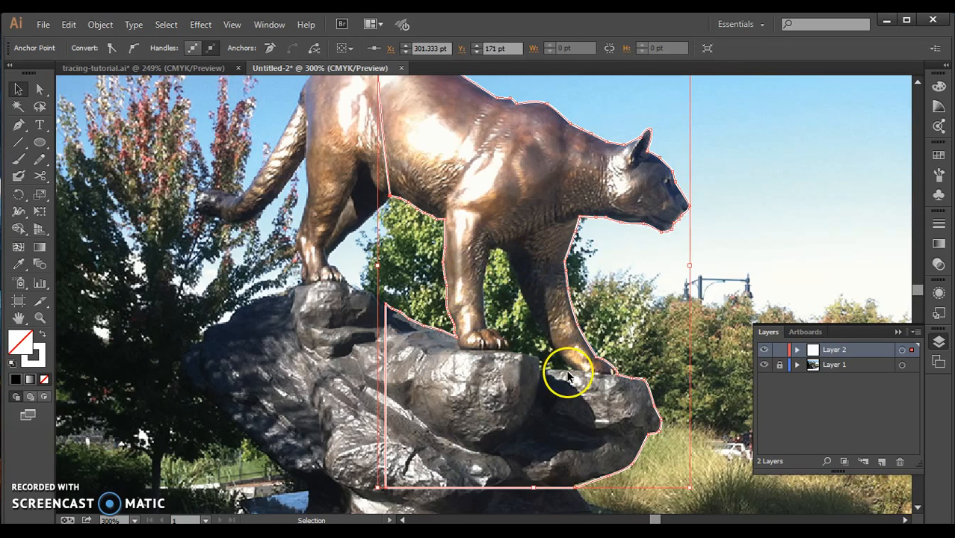
With the Pen tool, trace the gap between the front legs from the near paw up under the chest and down the far leg.
scroll(568, 376, up, 2)
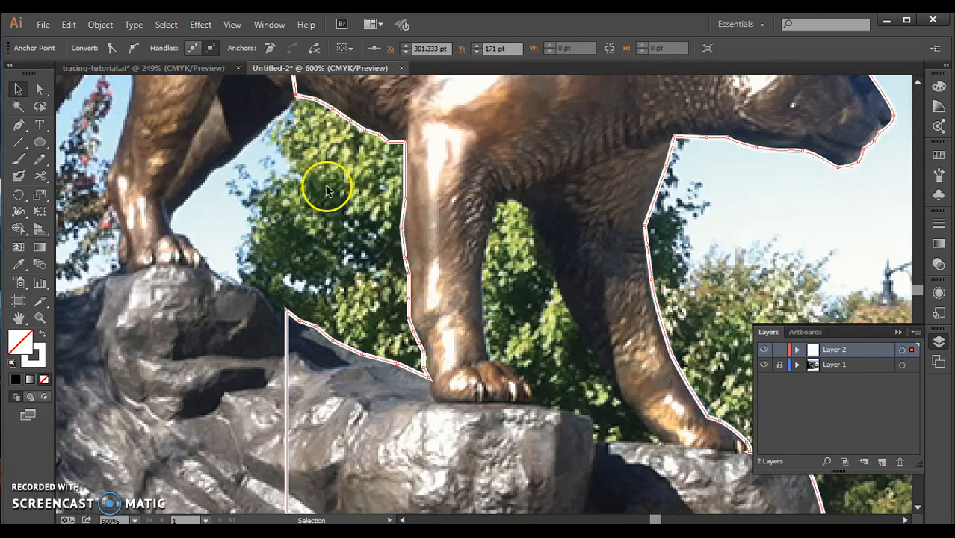
click(18, 125)
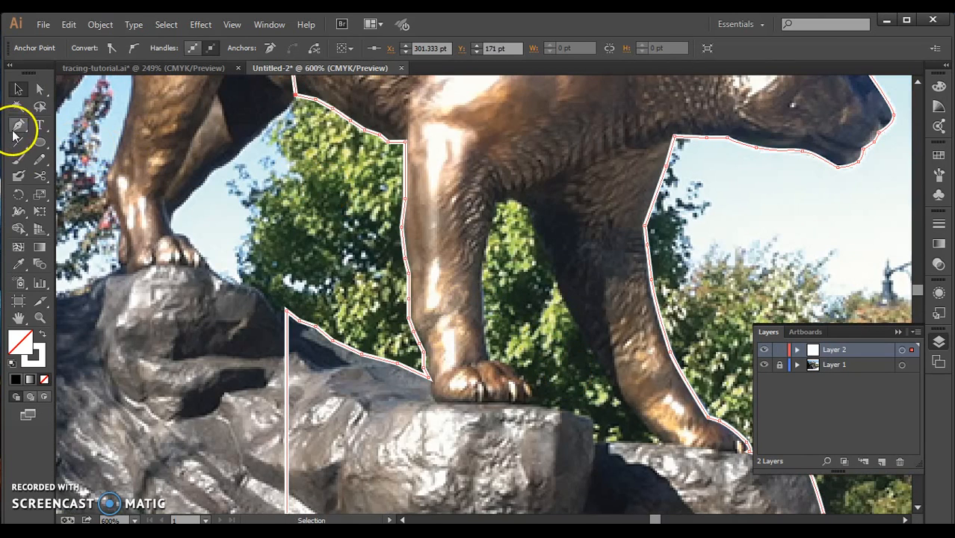
click(487, 362)
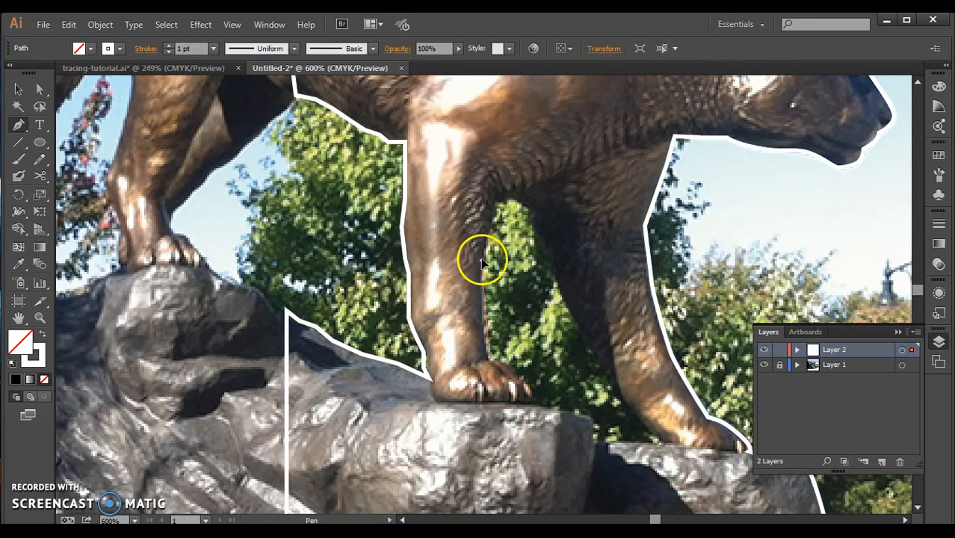
drag(484, 253, 506, 203)
drag(500, 208, 549, 269)
drag(573, 317, 602, 367)
Continue the leg-gap path along the rock ledge and over the near paw's toes, closing it at its starting anchor.
drag(644, 423, 583, 411)
click(594, 442)
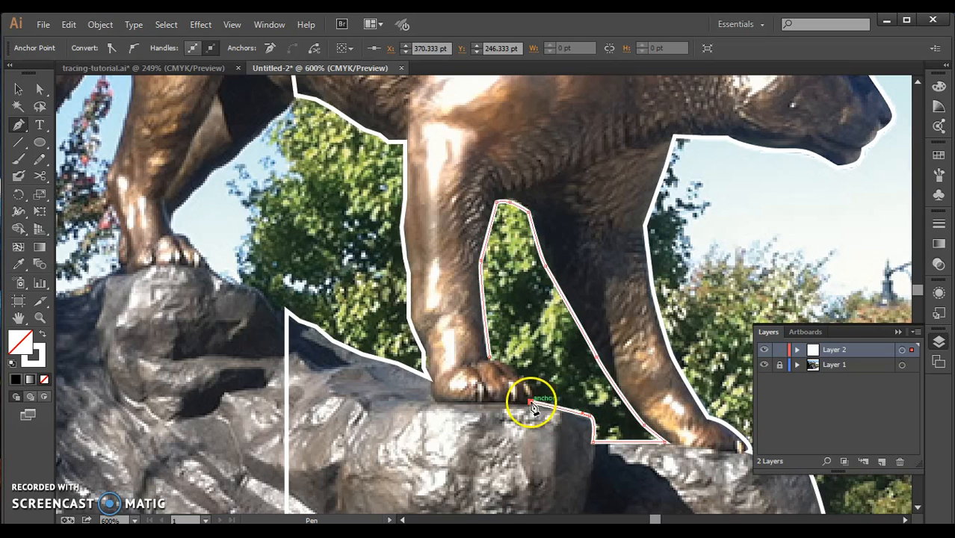
click(523, 382)
drag(524, 379, 525, 380)
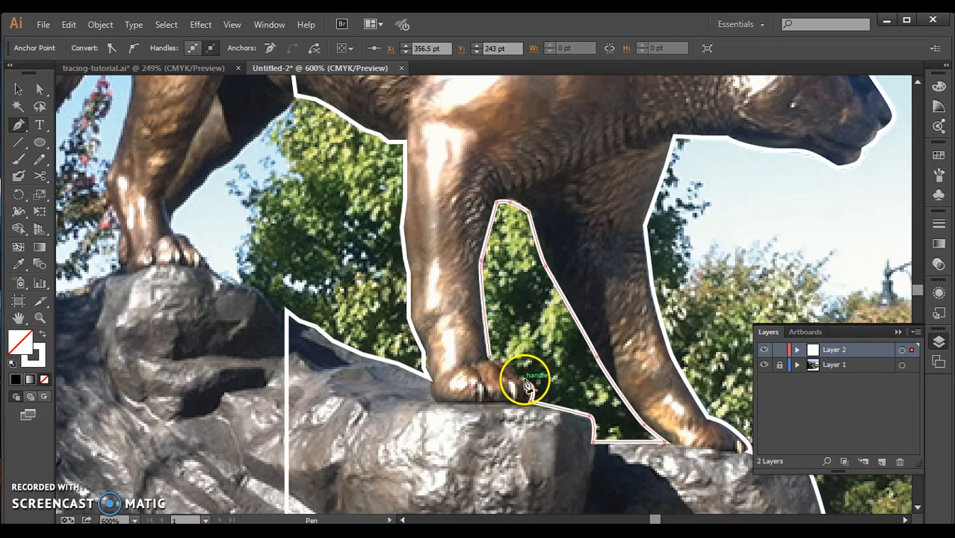
click(490, 358)
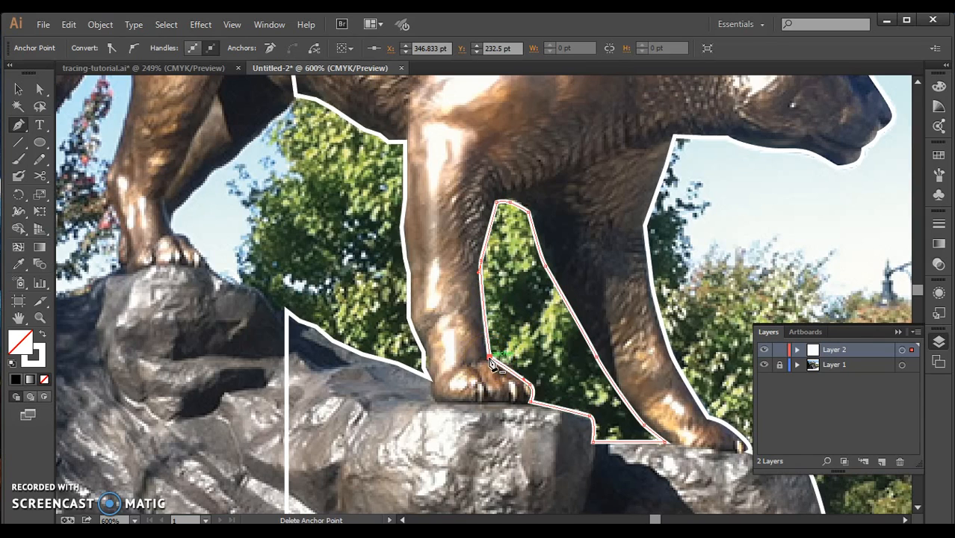
Reposition the anchor on the near front leg's inner edge and adjust its handles so the curve follows the leg up to the chest.
click(41, 89)
click(501, 377)
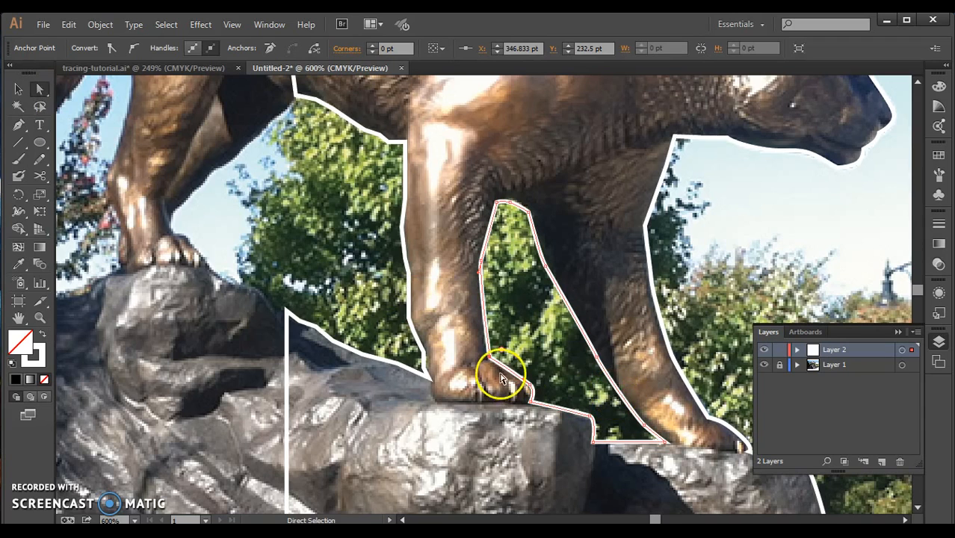
click(482, 262)
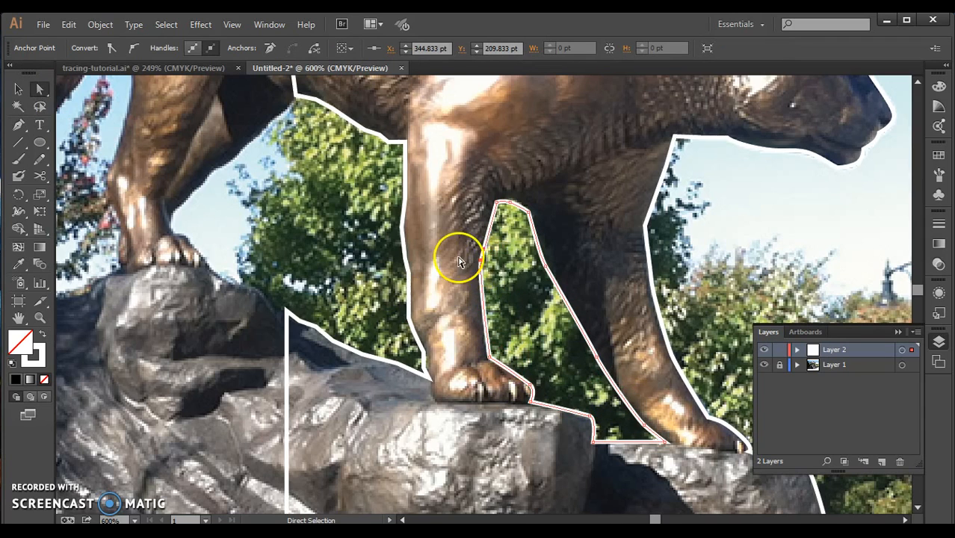
drag(486, 260, 473, 293)
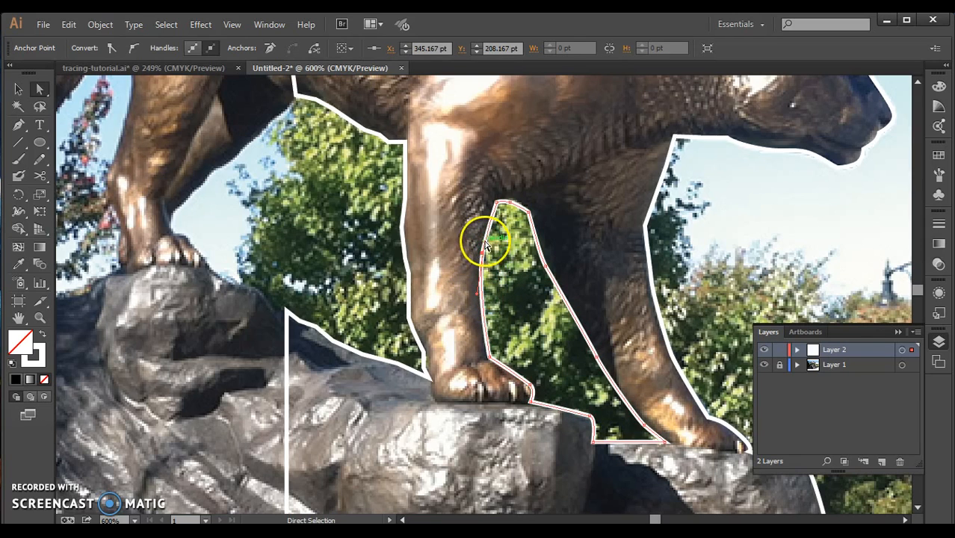
drag(482, 241, 435, 249)
drag(526, 259, 479, 271)
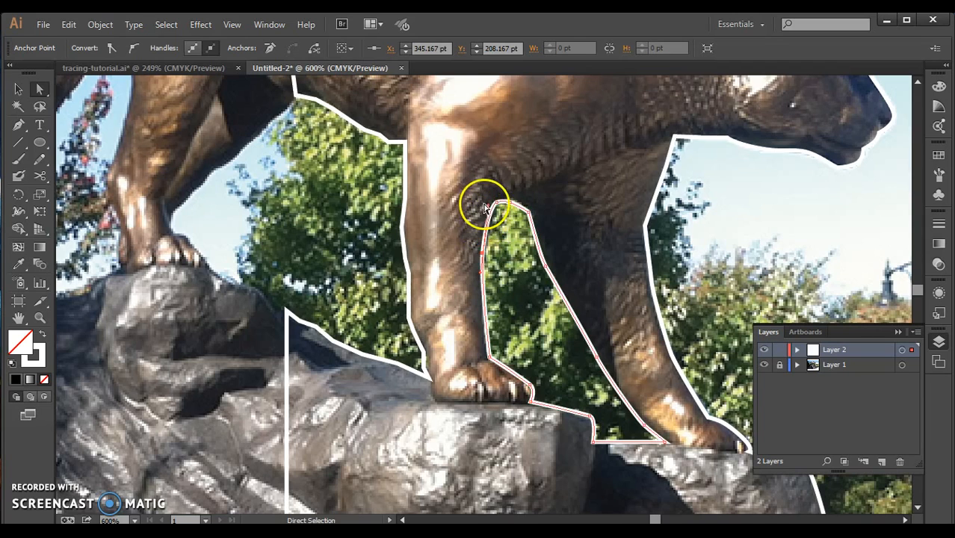
drag(488, 205, 486, 214)
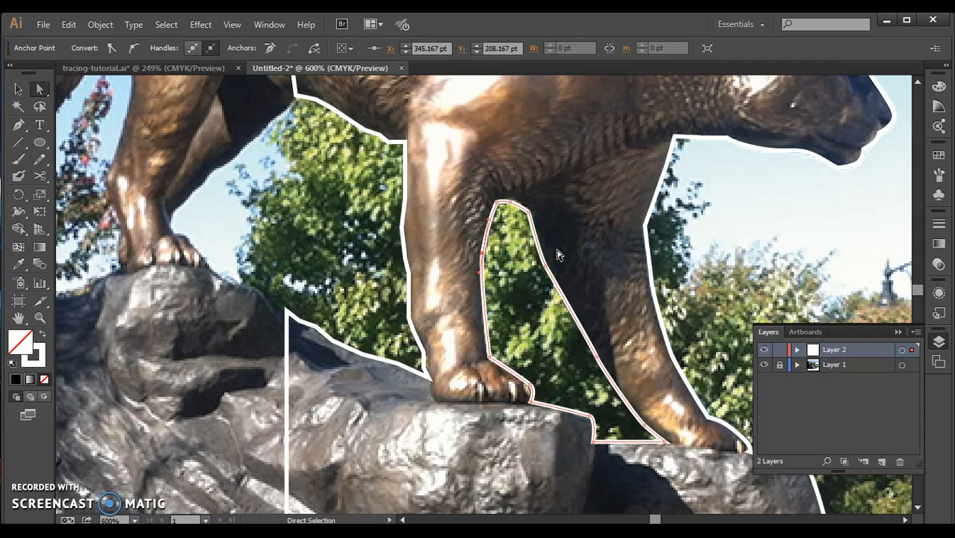
Convert the corner anchor on the near front leg's rear edge, just above the paw, to a smooth point.
click(410, 318)
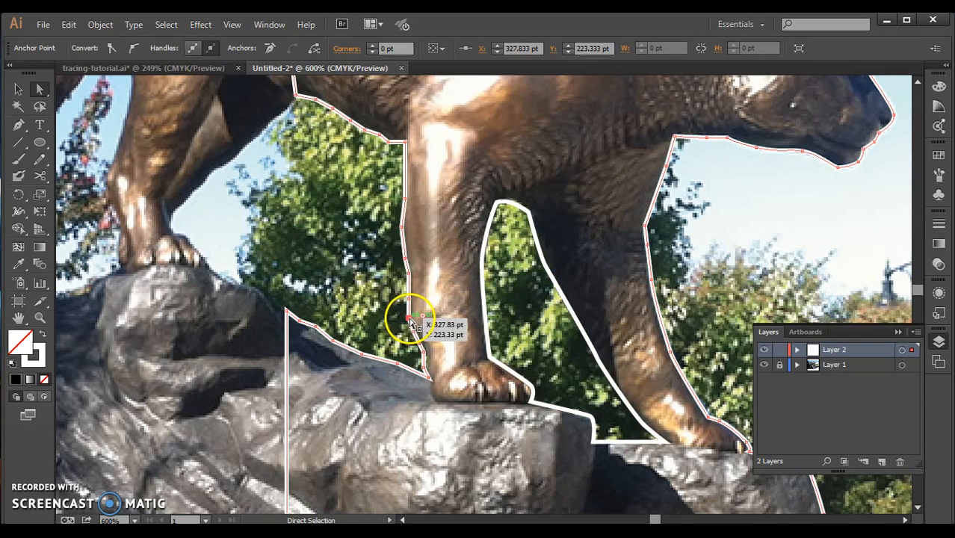
click(136, 50)
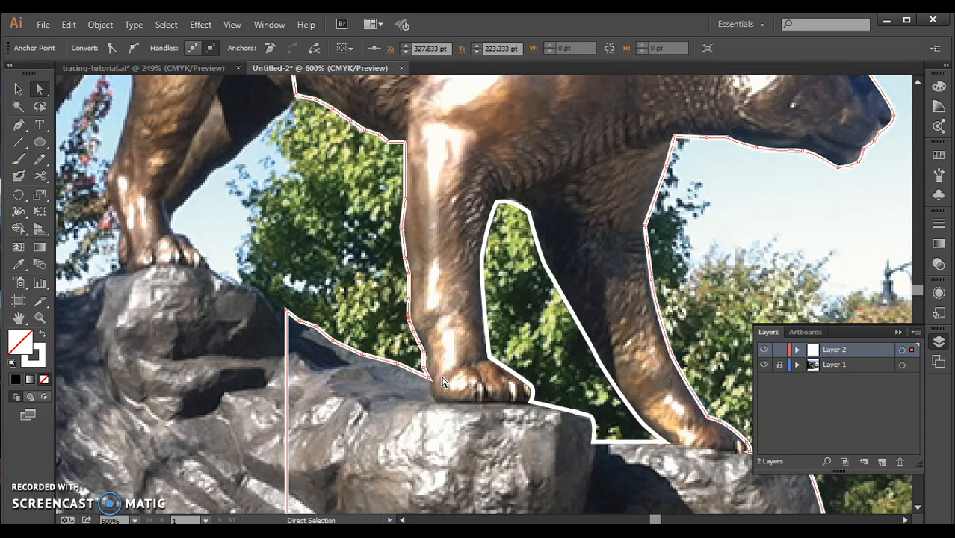
click(18, 89)
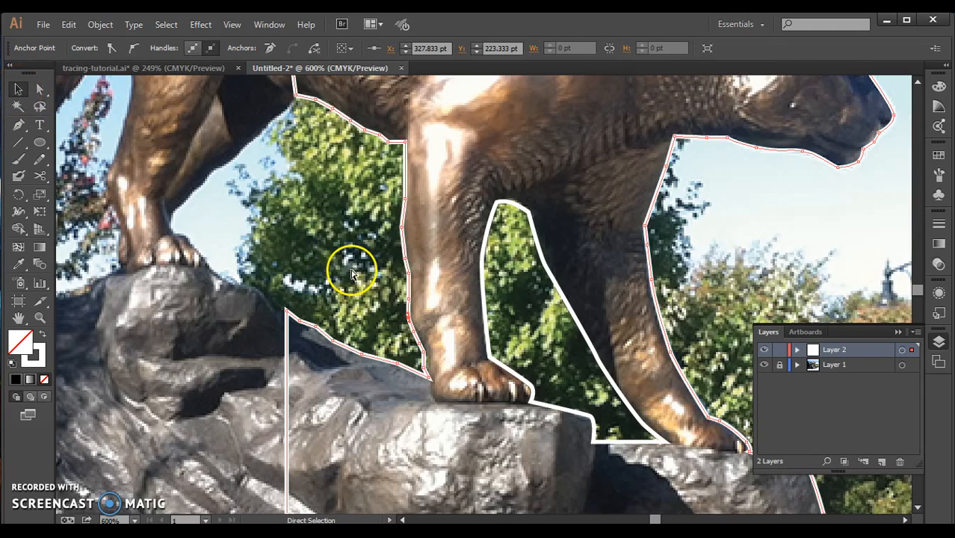
Select the cougar outline and the leg-gap path, set their stroke to None and fill both with green C=85 M=10 Y=100 K=10.
key(ctrl+minus)
key(ctrl+minus)
key(ctrl+minus)
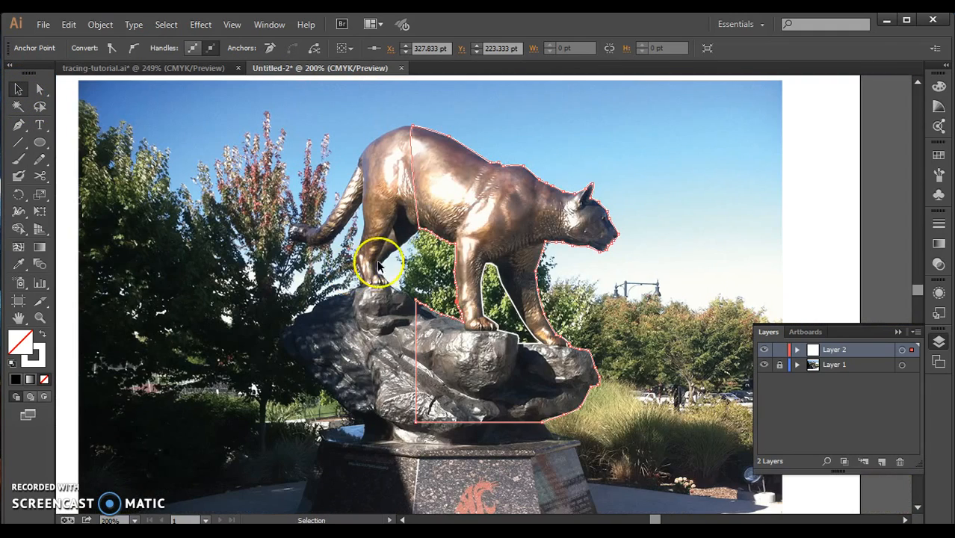
click(433, 252)
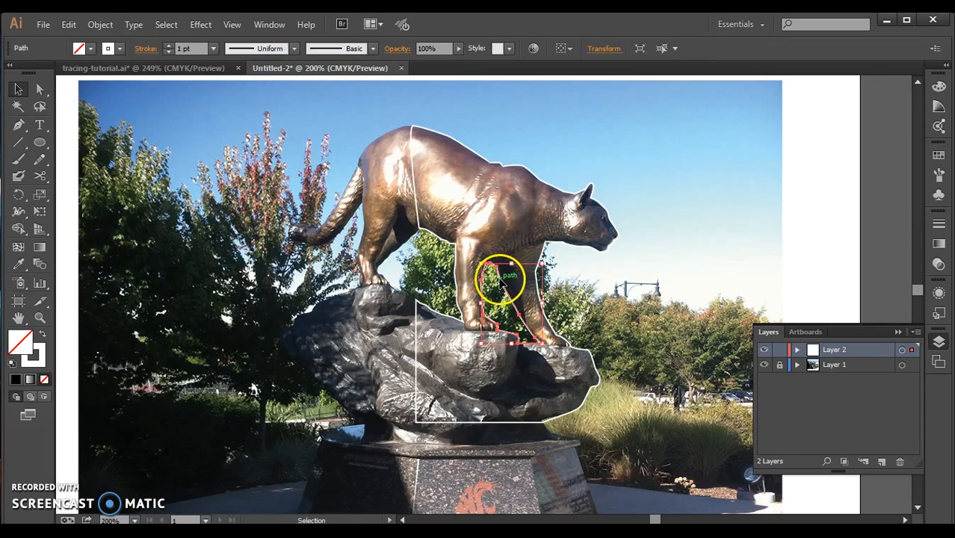
click(478, 155)
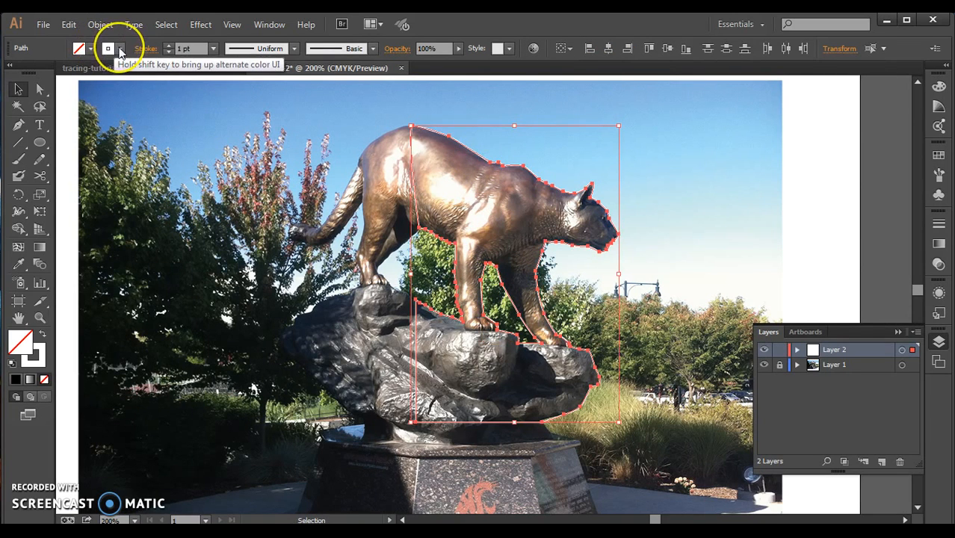
click(120, 51)
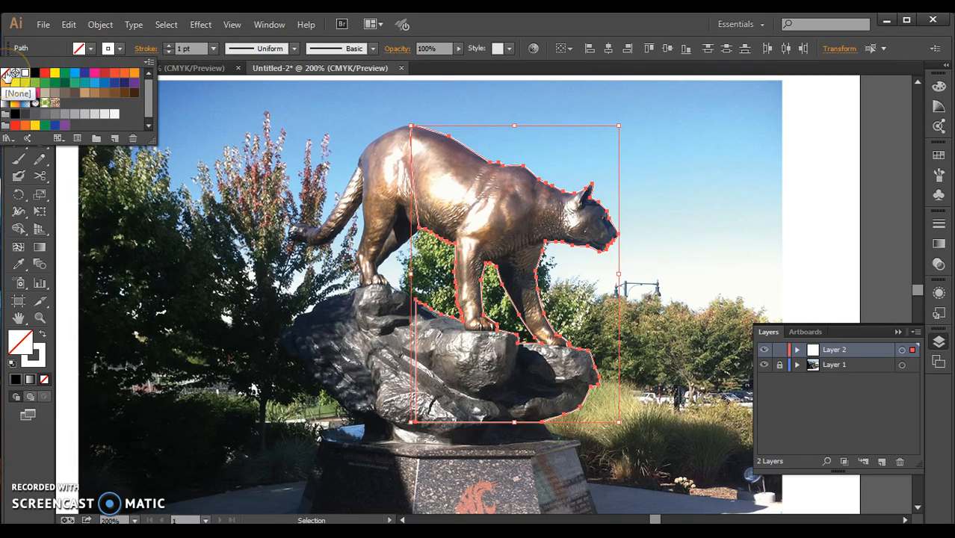
click(7, 74)
click(91, 51)
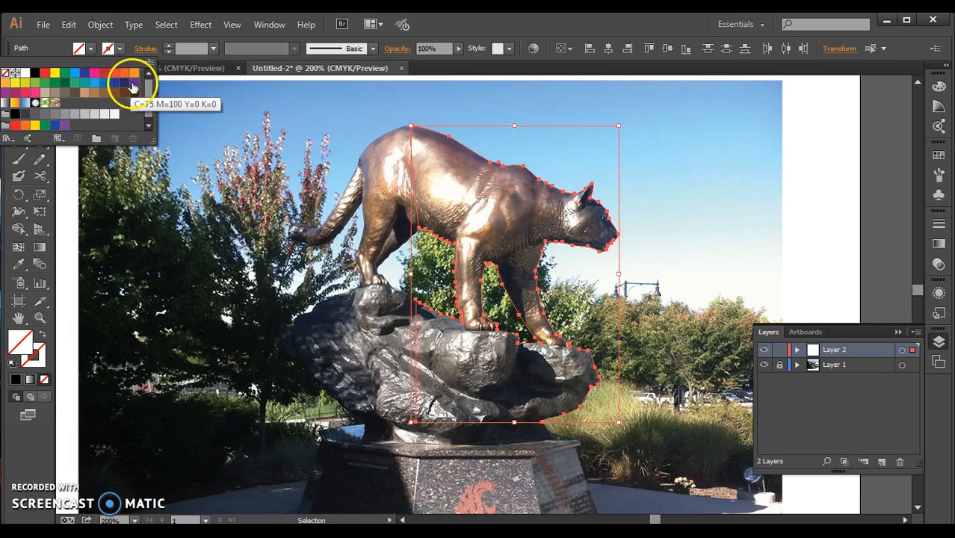
click(55, 84)
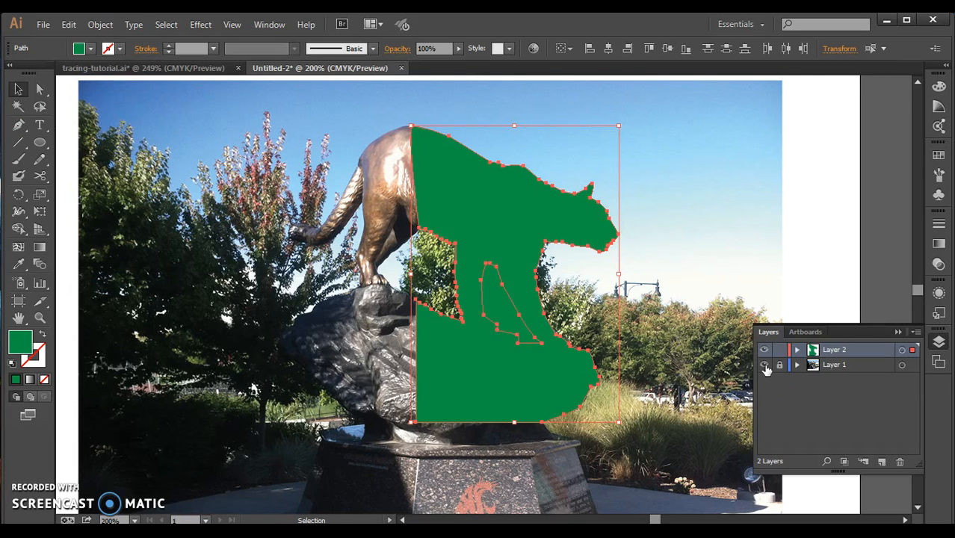
Hide the photo on Layer 1 and subtract the gap between the front legs from the green silhouette with the Shape Builder tool.
click(764, 365)
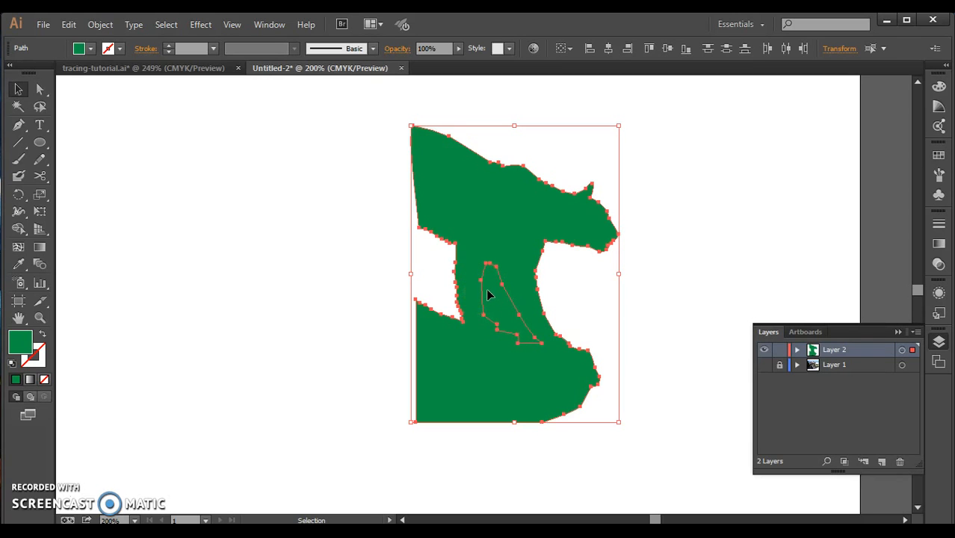
click(20, 231)
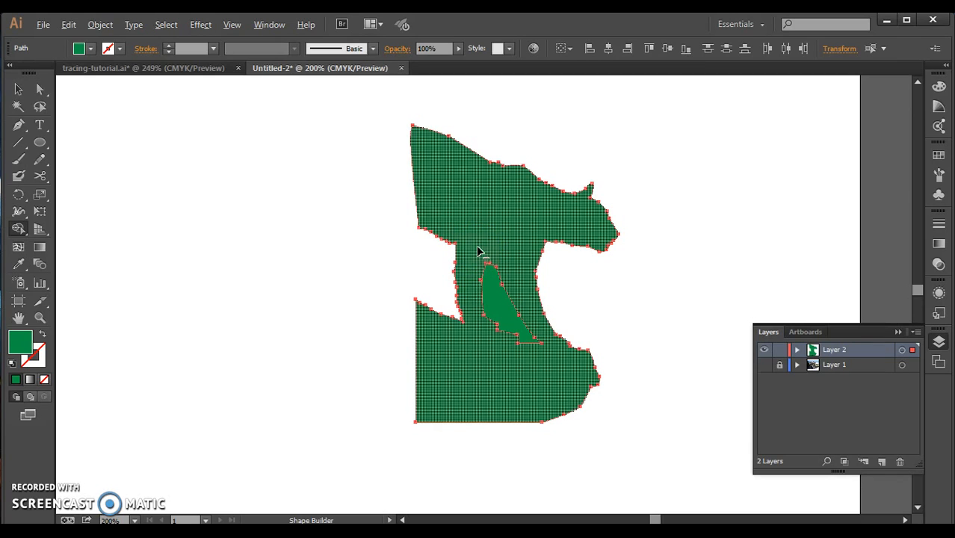
click(489, 289)
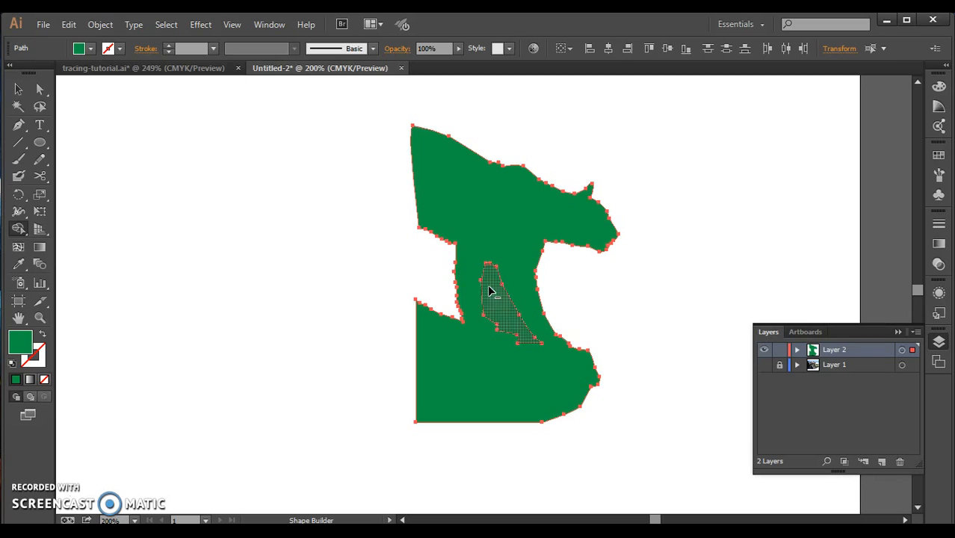
alt+click(489, 291)
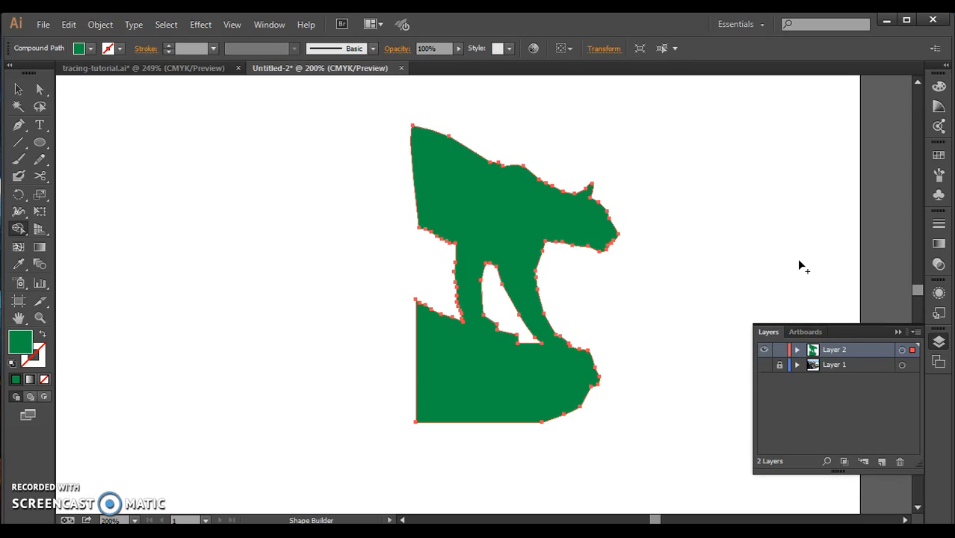
Draw a large circle with the Ellipse tool over the cougar's head, front legs and most of the rock.
click(39, 143)
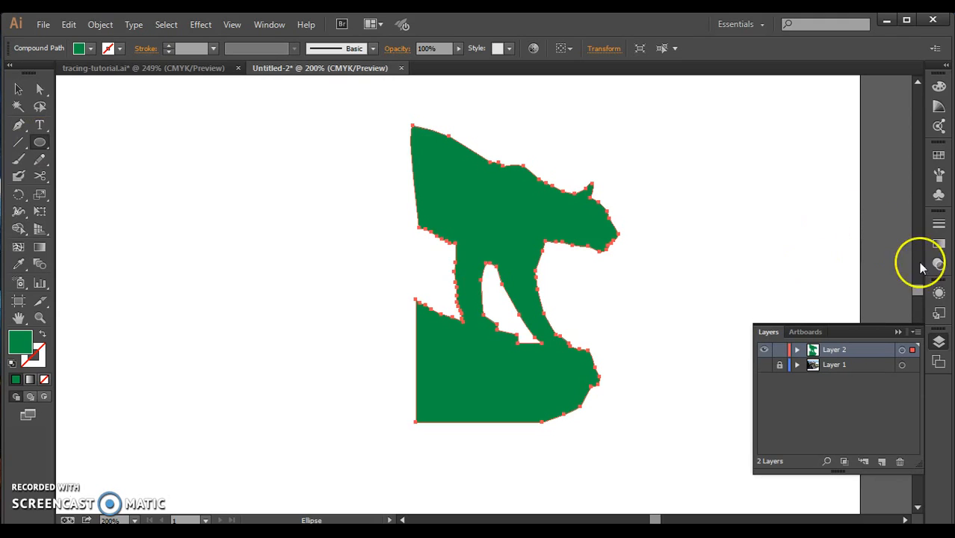
scroll(919, 287, up, 1)
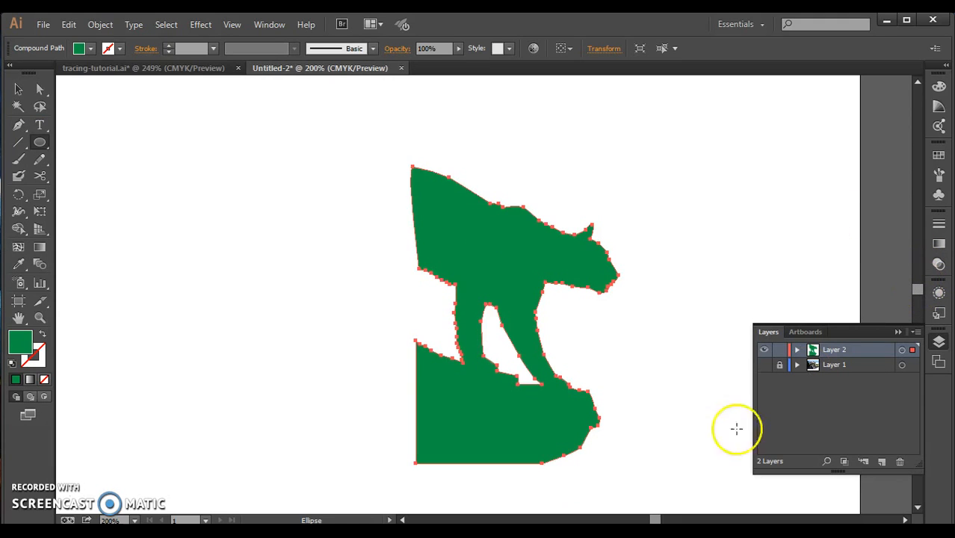
drag(654, 519, 657, 519)
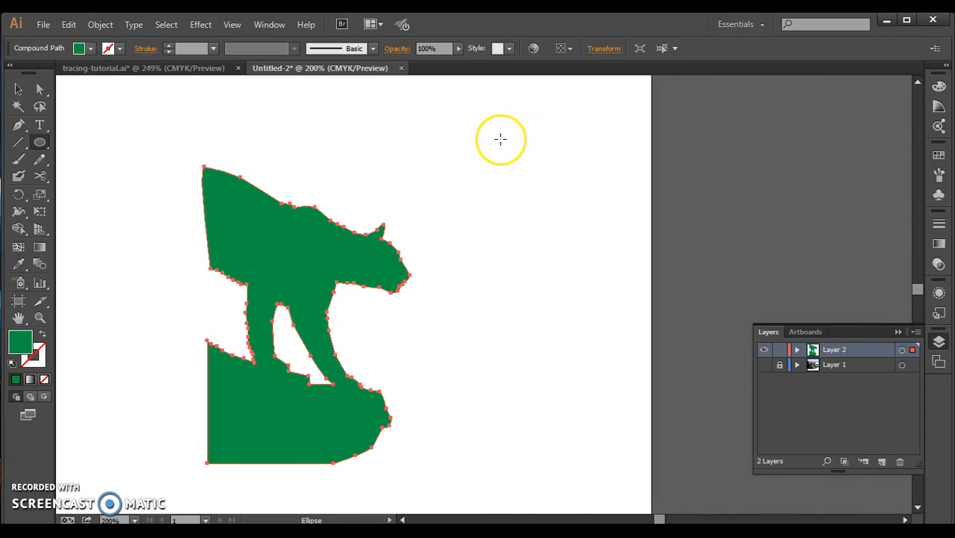
click(42, 148)
click(79, 176)
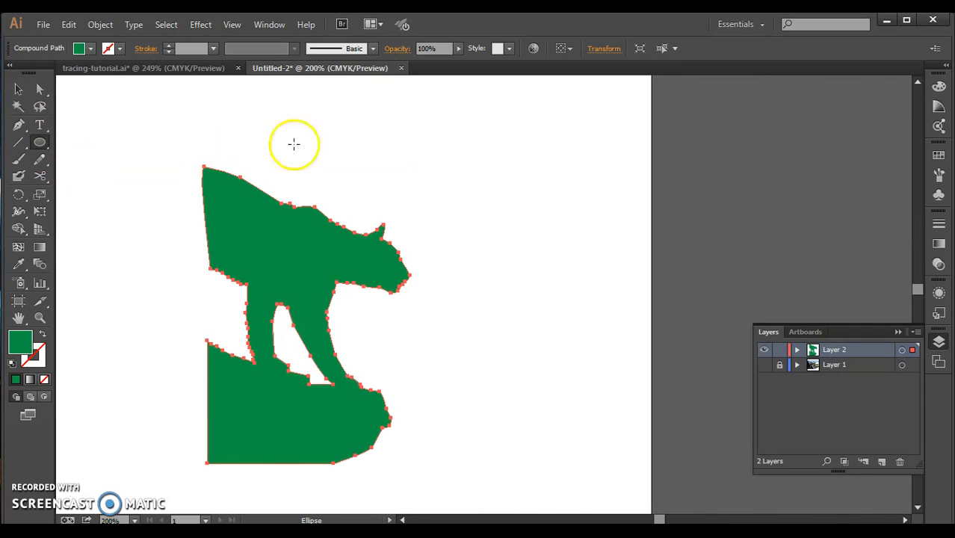
drag(495, 147, 216, 414)
Scale the circle down slightly, keeping it round, and fill it with bright blue.
click(20, 92)
click(422, 212)
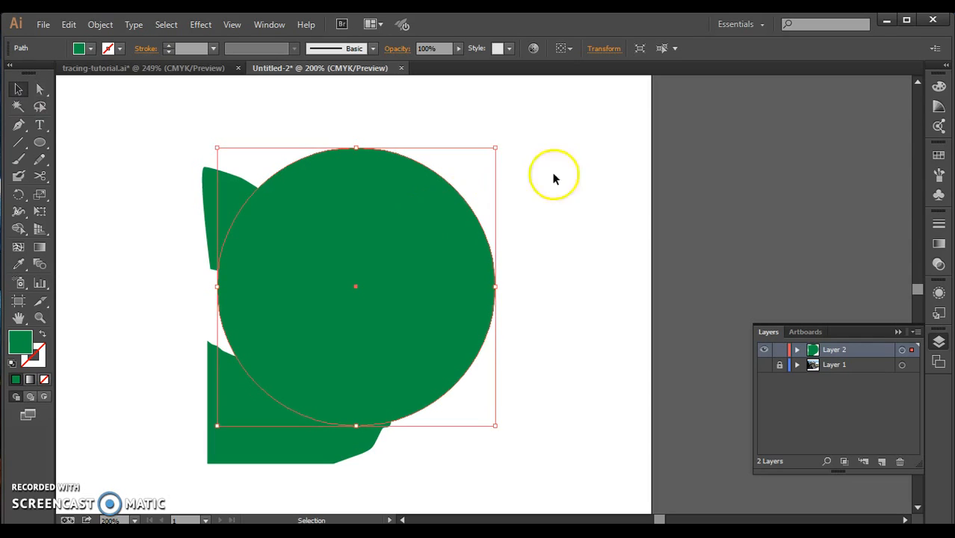
drag(497, 148, 476, 169)
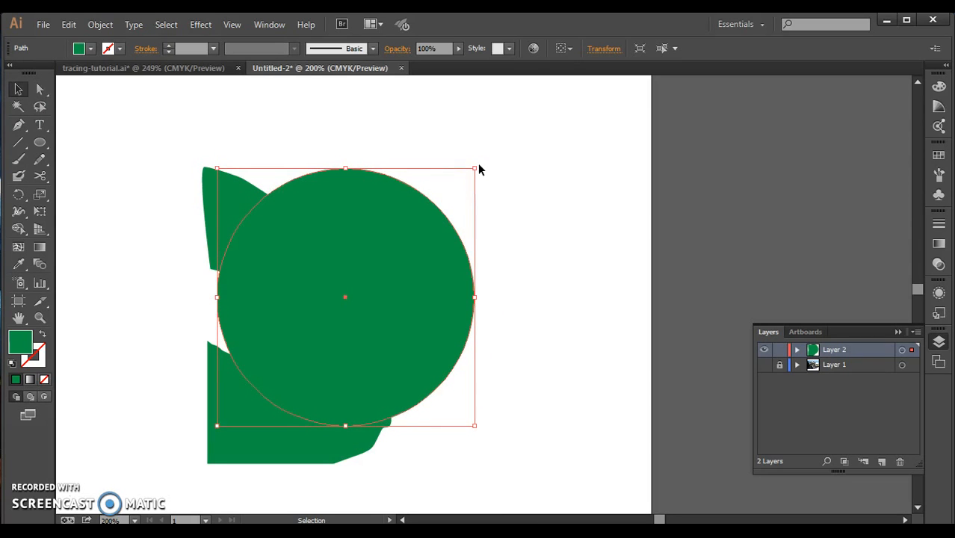
click(412, 253)
click(80, 49)
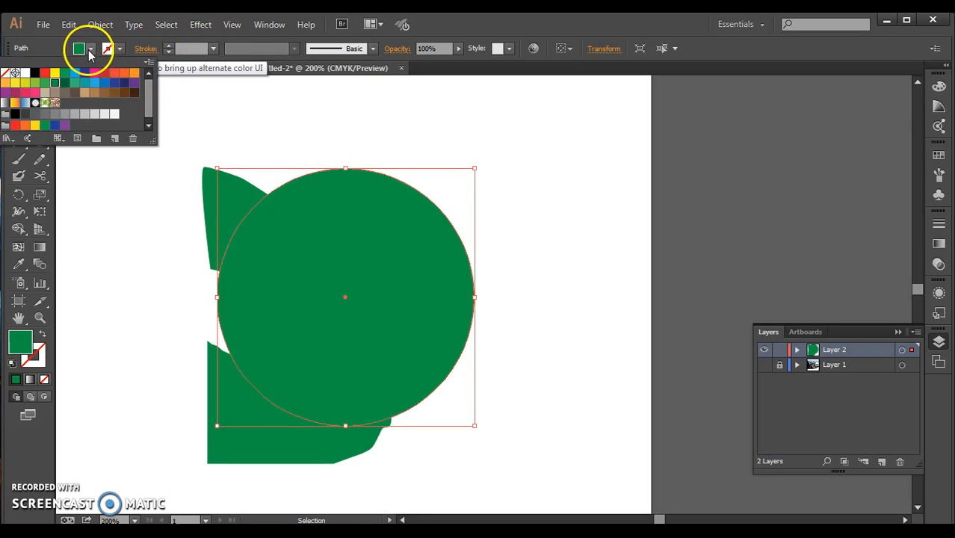
click(74, 73)
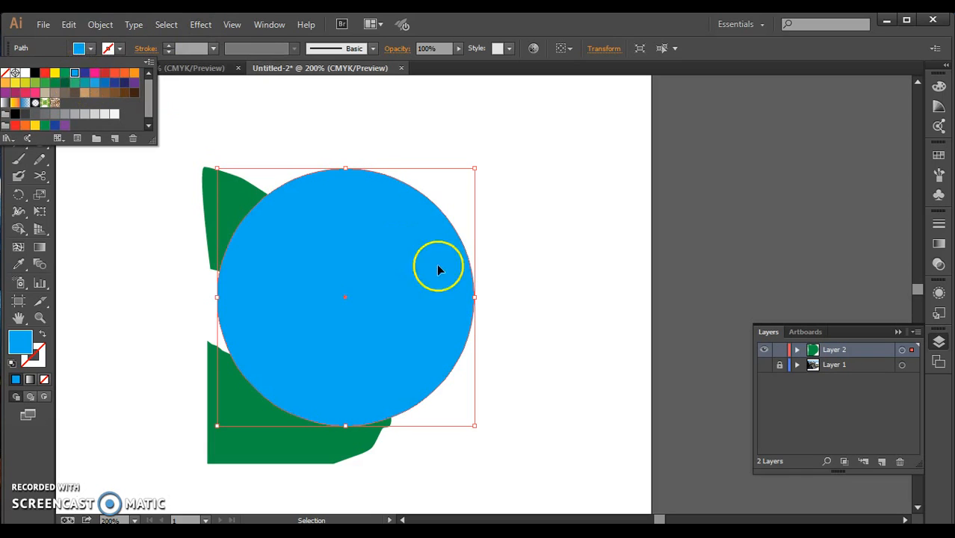
Send the blue circle behind the green silhouette and expand Layer 2 to show its stacking order.
click(107, 26)
click(106, 26)
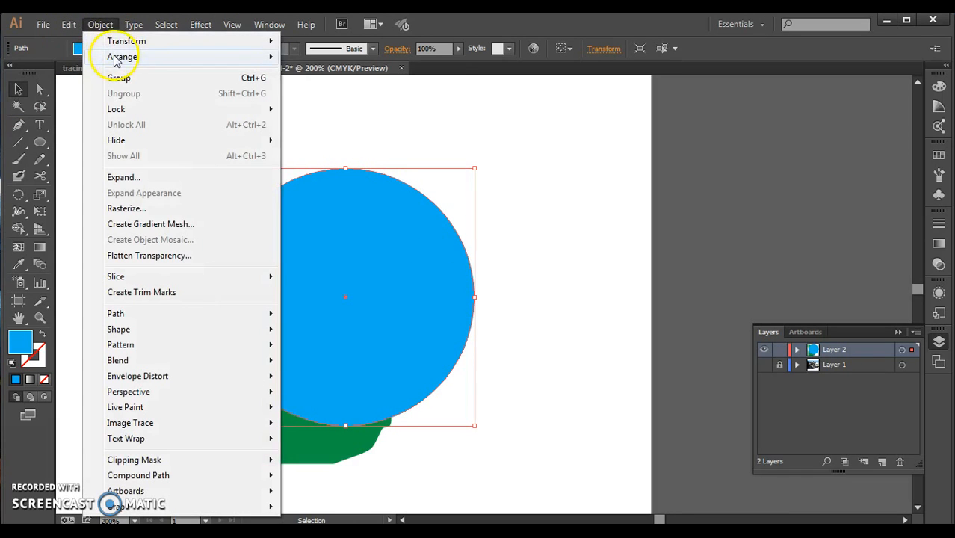
mouse_move(116, 60)
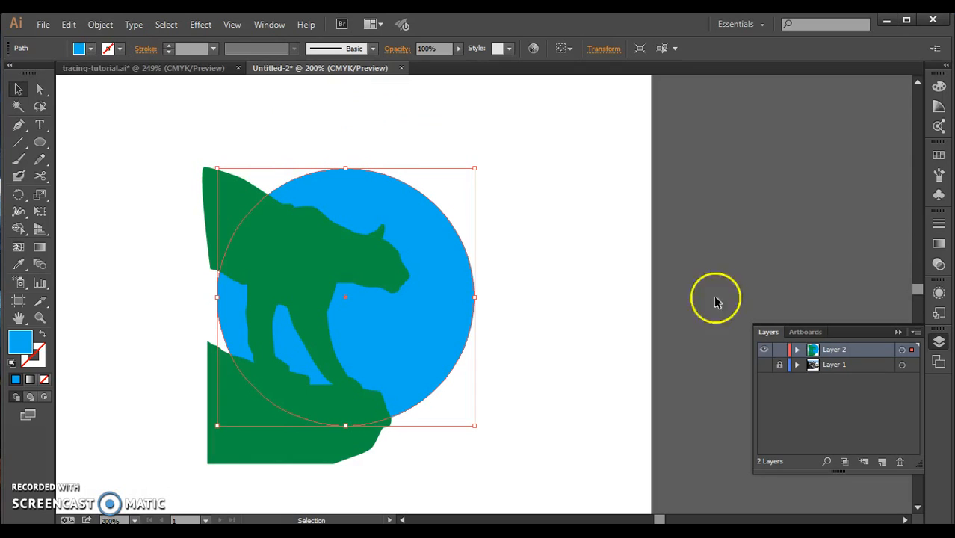
click(796, 350)
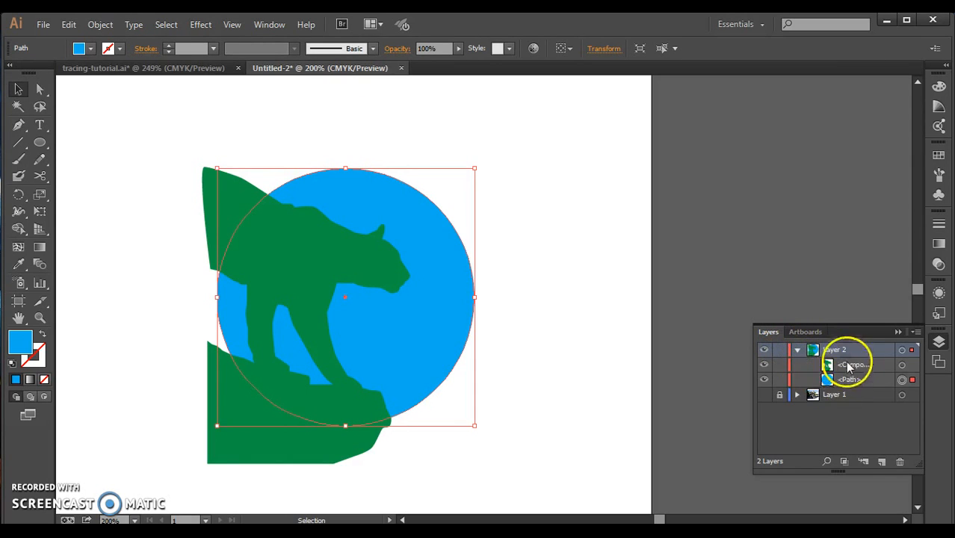
Scale the blue circle down slightly towards its lower-left corner, keeping it round.
click(481, 283)
click(452, 260)
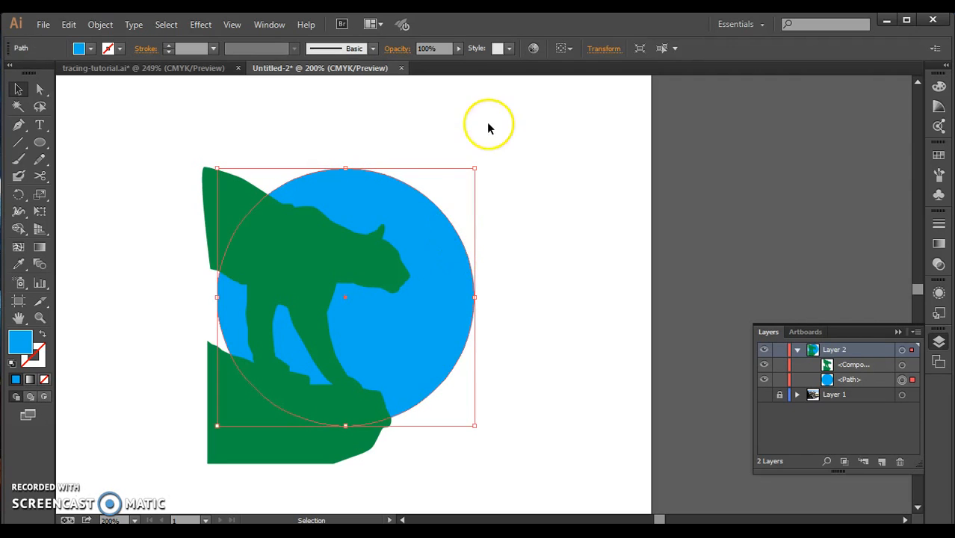
drag(475, 166, 458, 181)
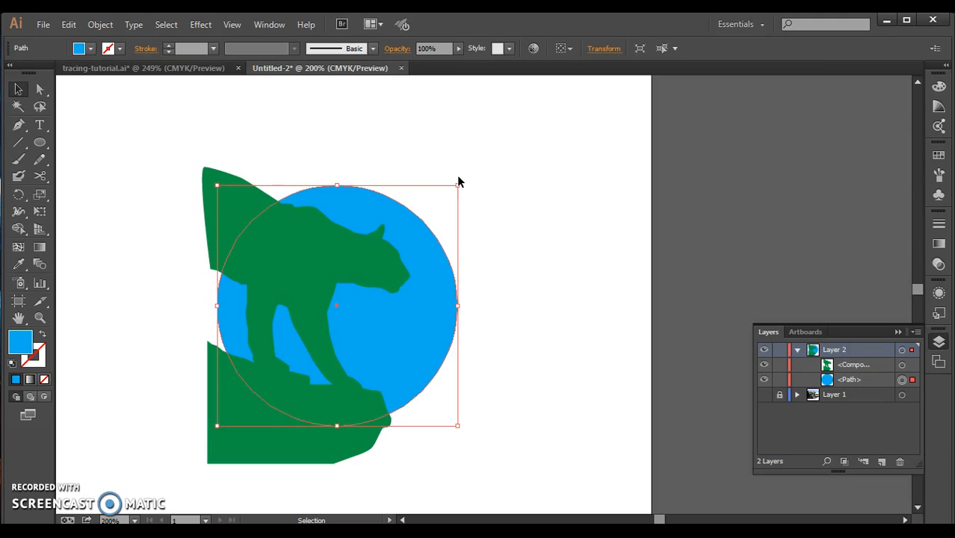
Subtract the parts of the green cougar and rock outside the blue circle with the Shape Builder tool.
click(19, 229)
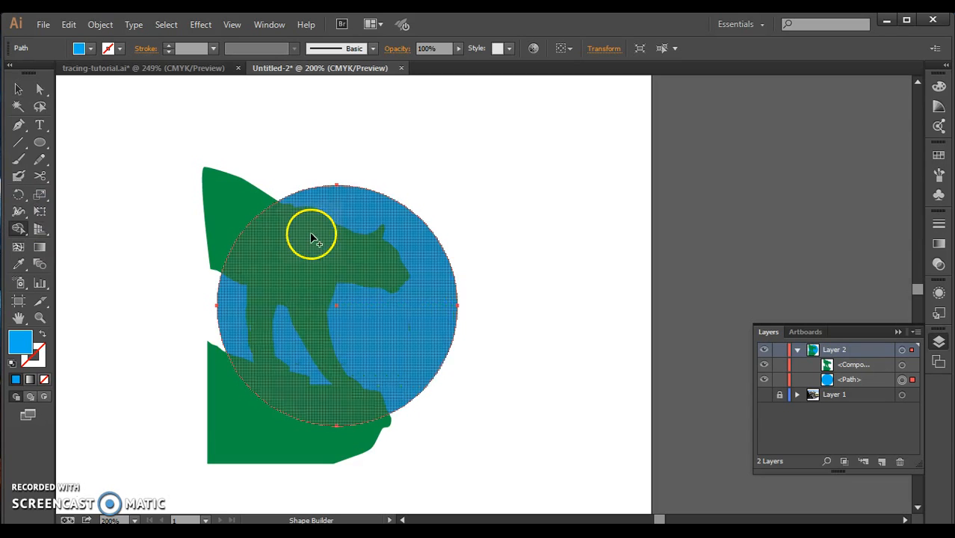
click(18, 89)
click(234, 213)
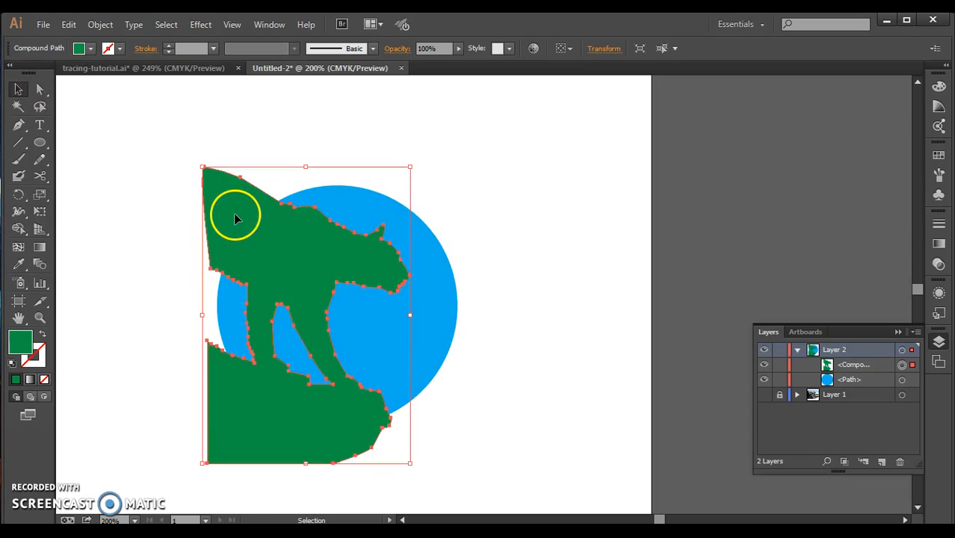
shift+click(394, 219)
click(18, 229)
mouse_move(334, 268)
mouse_down()
mouse_move(297, 255)
mouse_move(236, 218)
mouse_up()
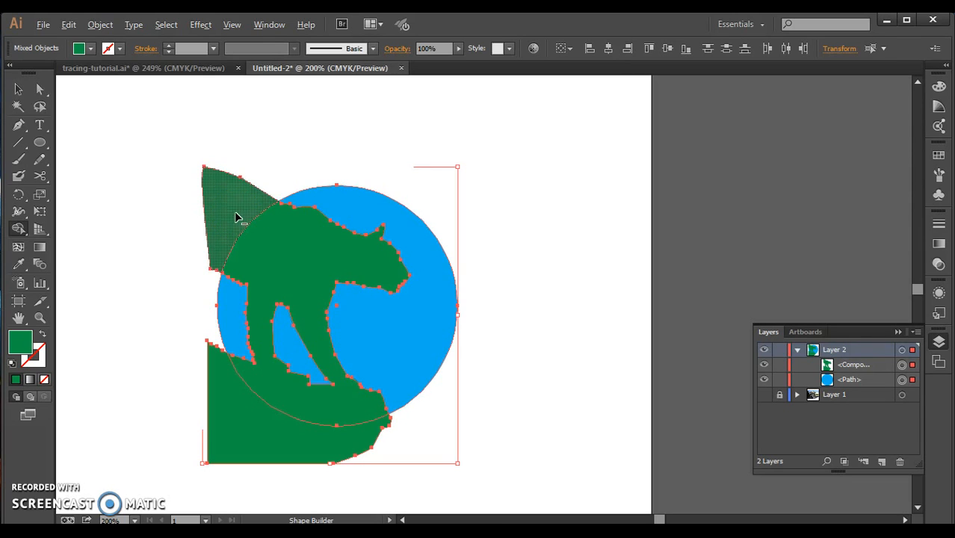
alt+click(236, 218)
click(245, 415)
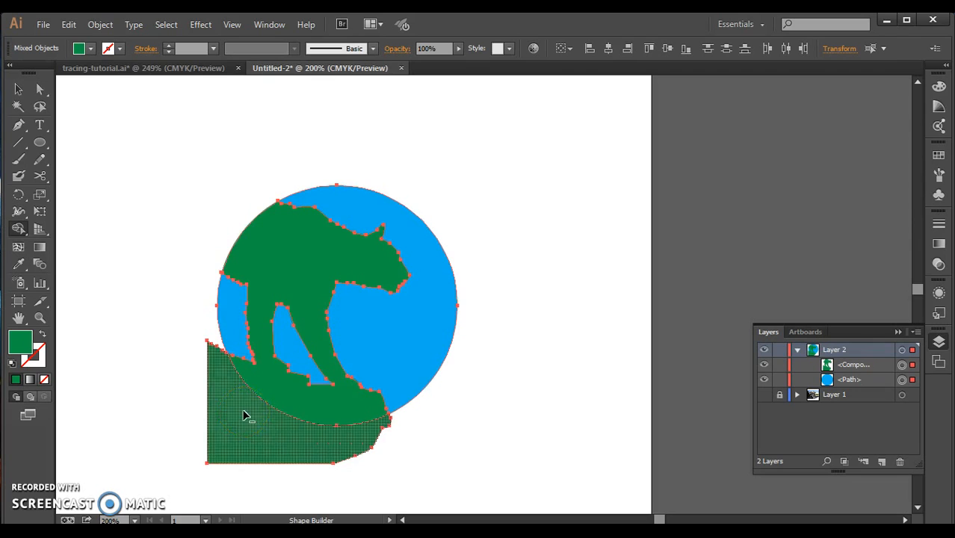
alt+click(245, 416)
Subtract the remaining green cougar and rock from the circle, leaving only the blue background pieces, and deselect the artwork.
drag(337, 240, 324, 252)
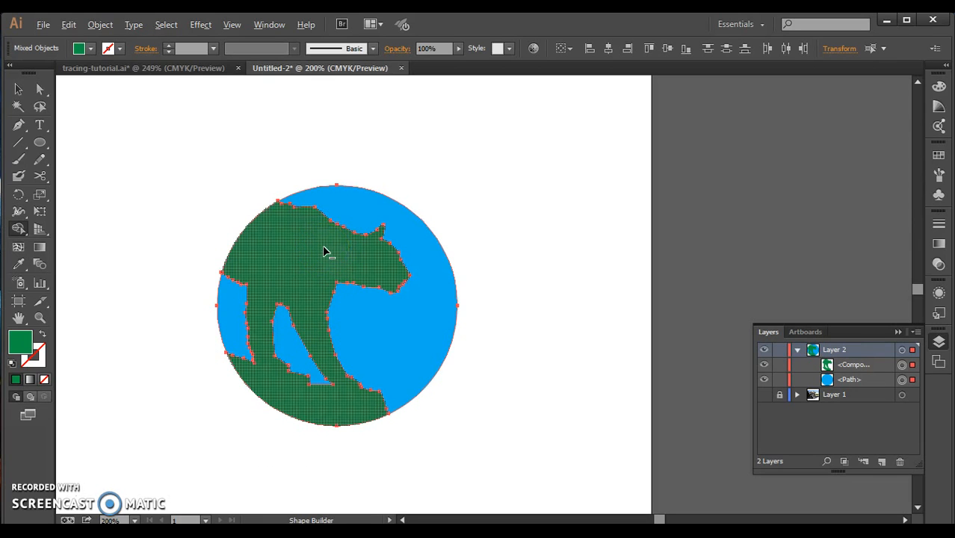
alt+click(325, 252)
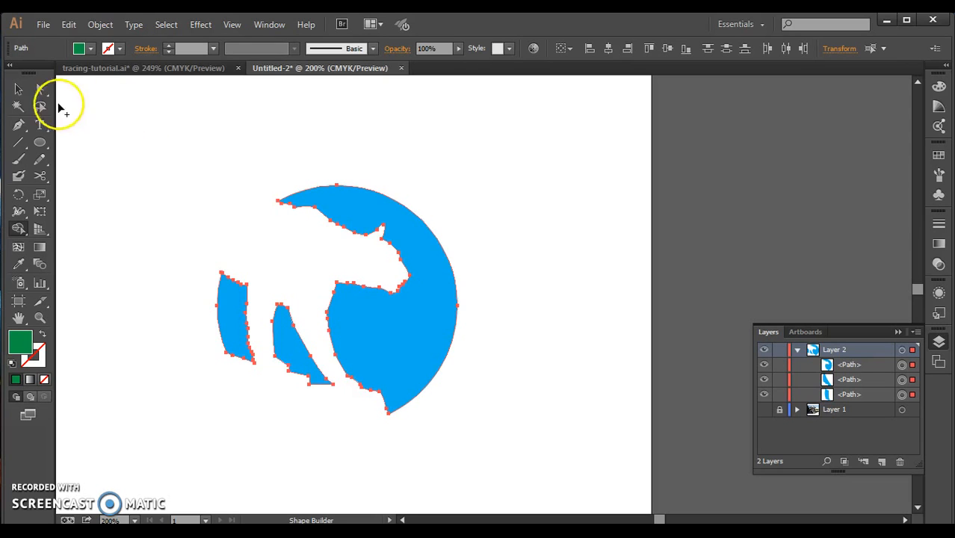
click(19, 89)
click(570, 330)
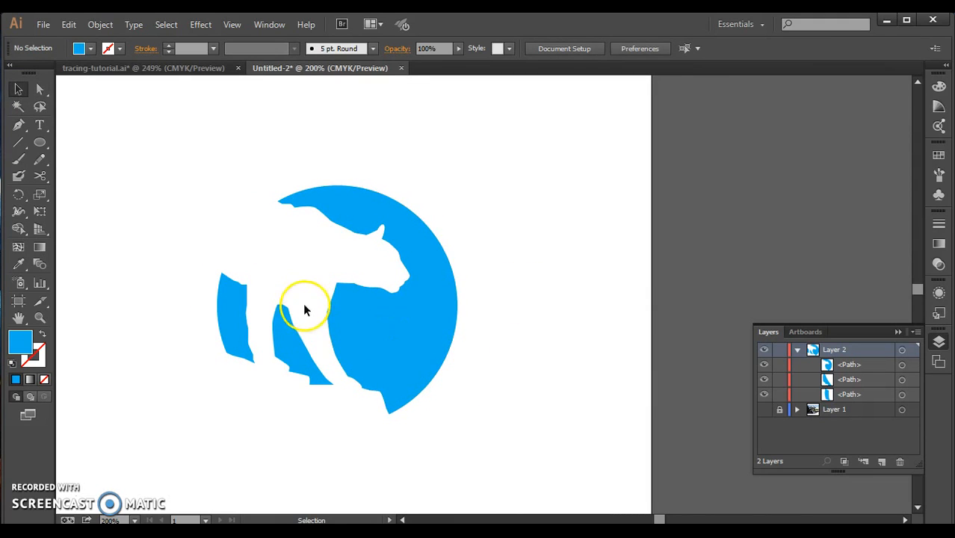
Select all three blue pieces, combine them with the Pathfinder Unite operation, and deselect them.
click(346, 334)
shift+click(291, 332)
shift+click(237, 327)
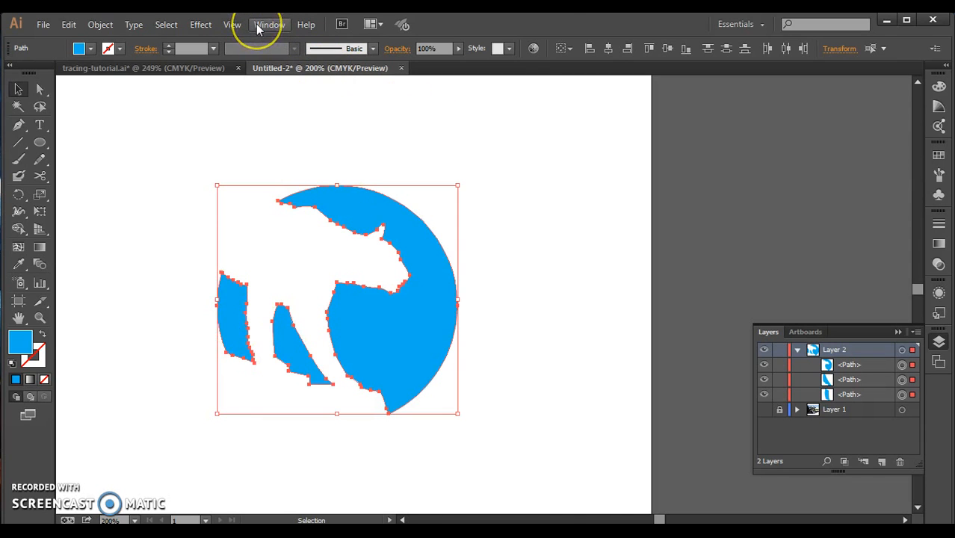
click(257, 25)
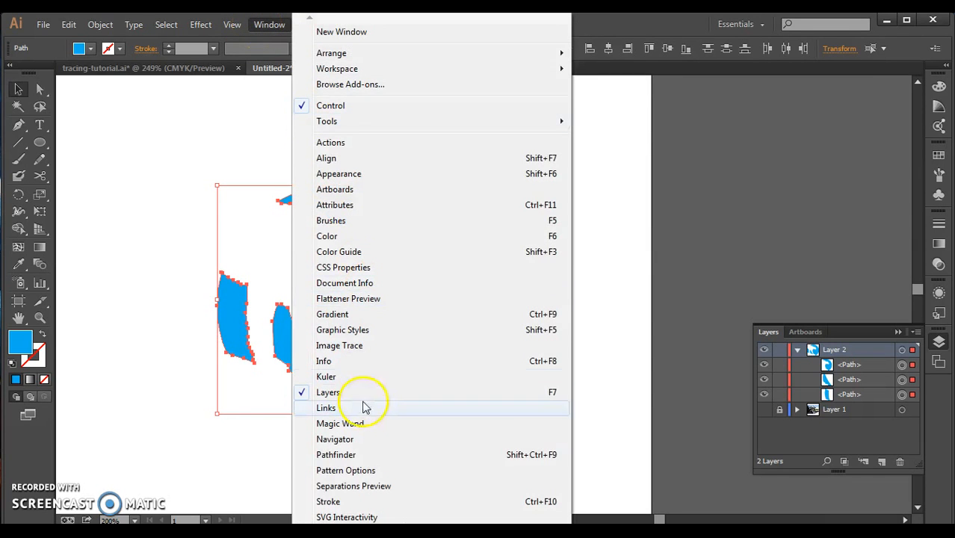
click(337, 455)
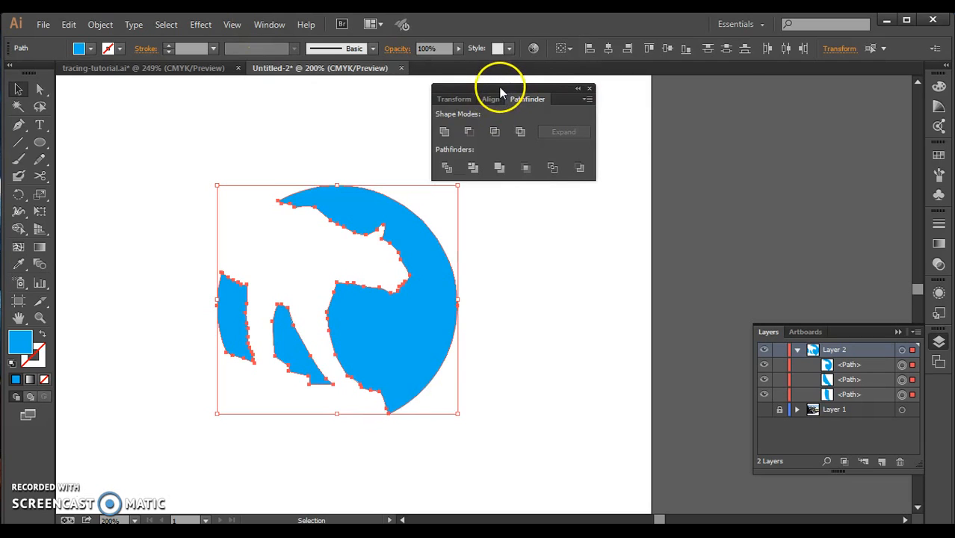
drag(499, 92, 750, 110)
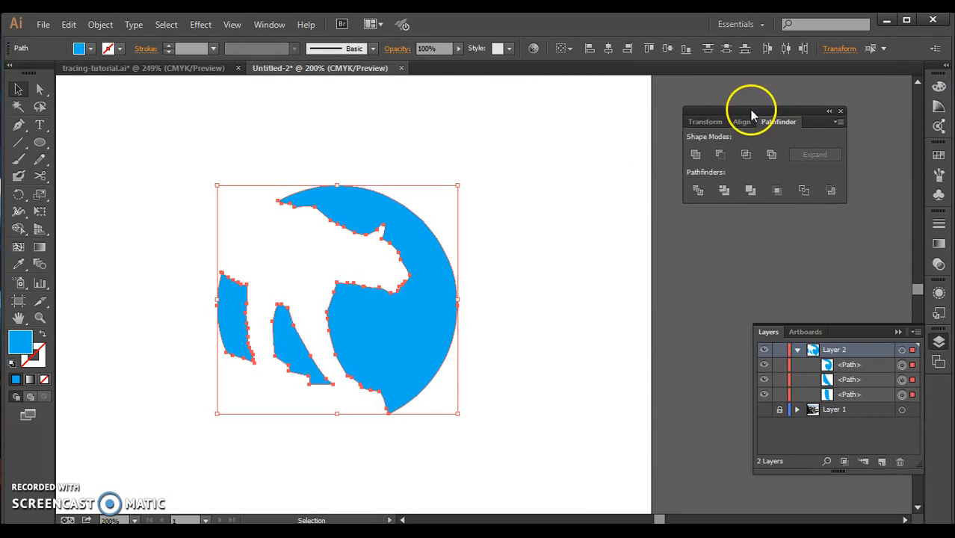
click(694, 154)
click(495, 208)
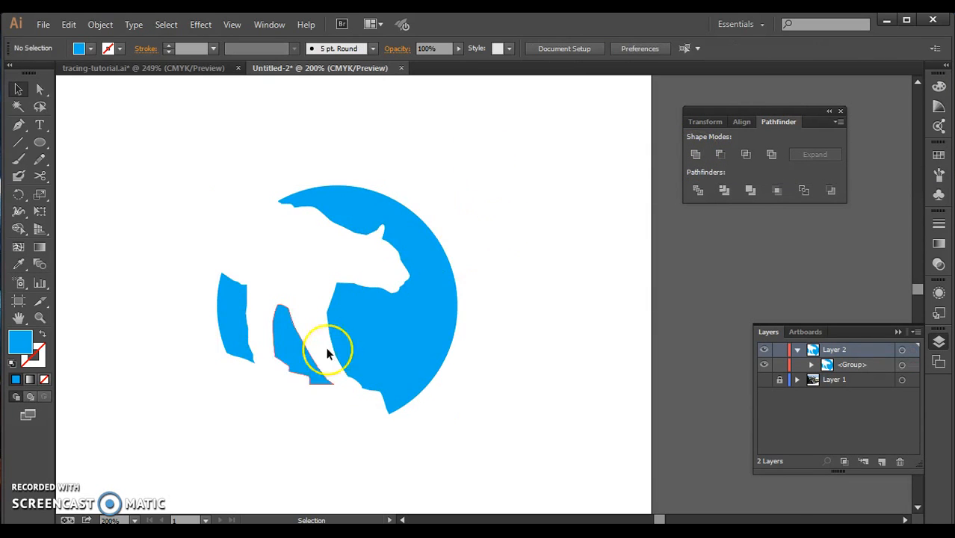
Draw a circle about 172.5 pt wide over the blue artwork and swap its fill and stroke to leave a blue outline.
click(375, 339)
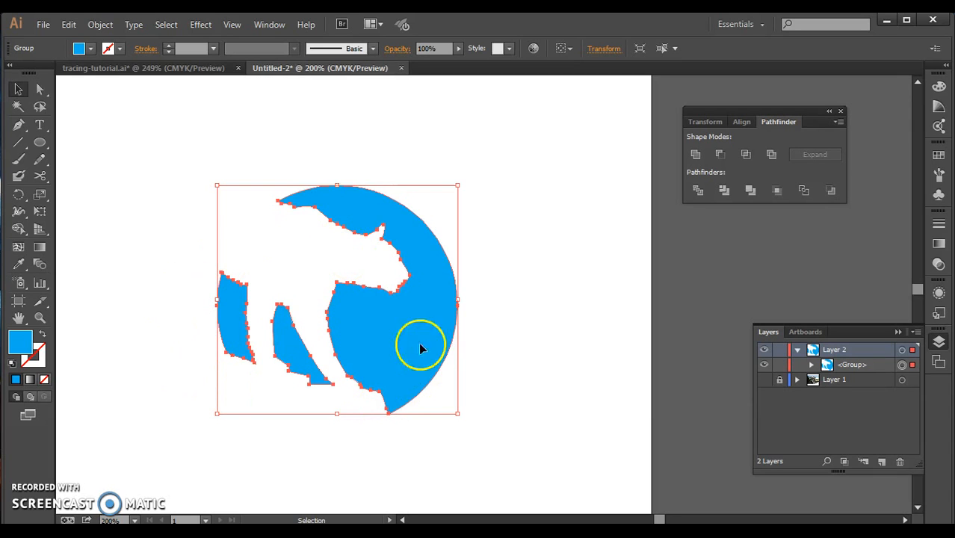
click(41, 144)
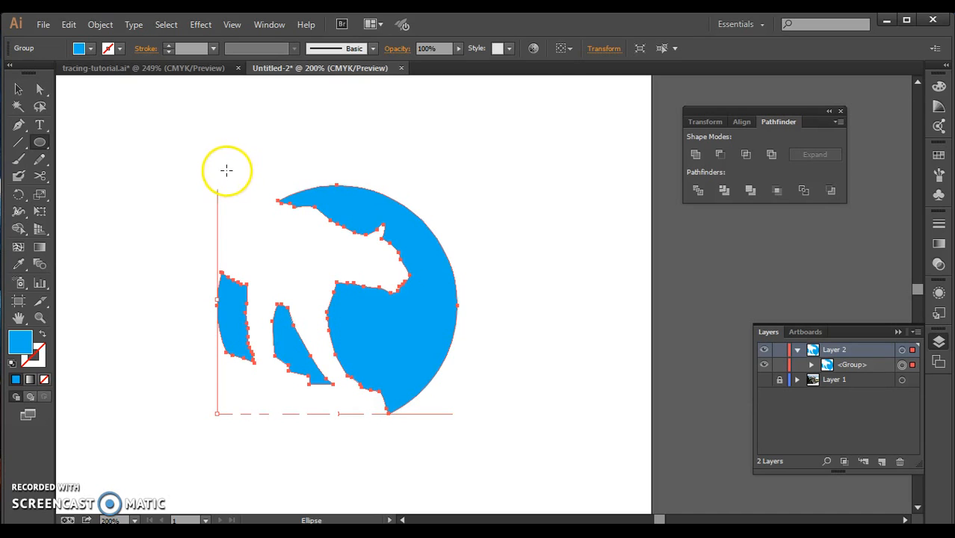
drag(187, 156, 398, 400)
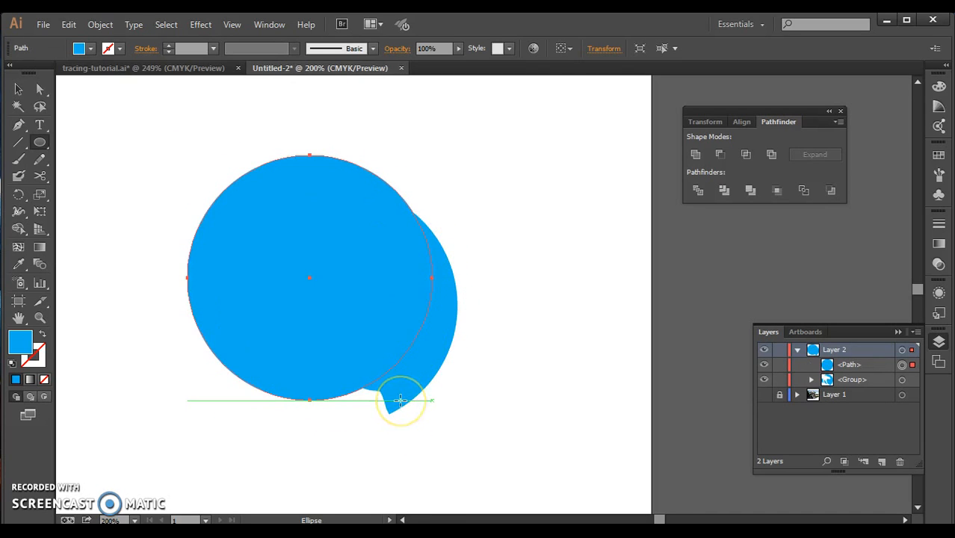
click(42, 338)
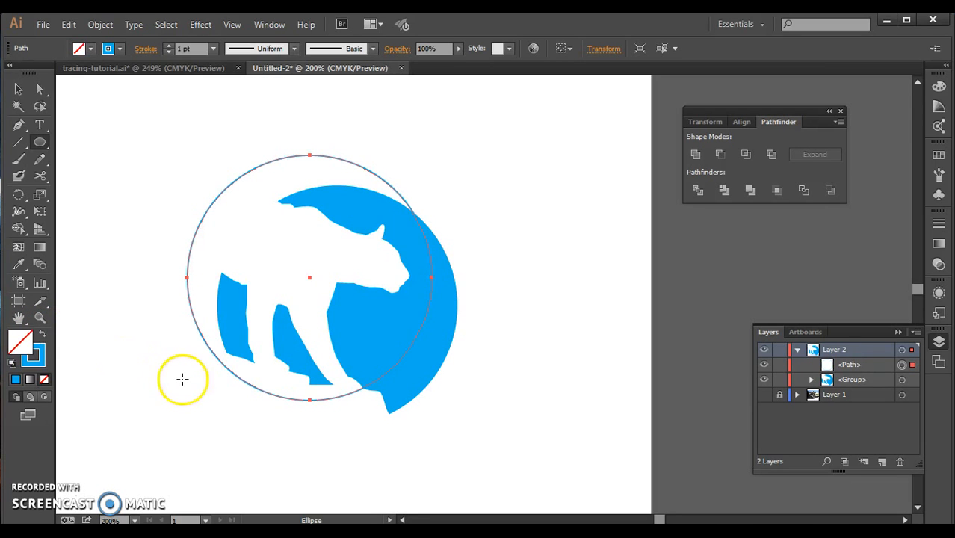
Align the circle outline and the blue group by their top edges and horizontal centers.
click(18, 89)
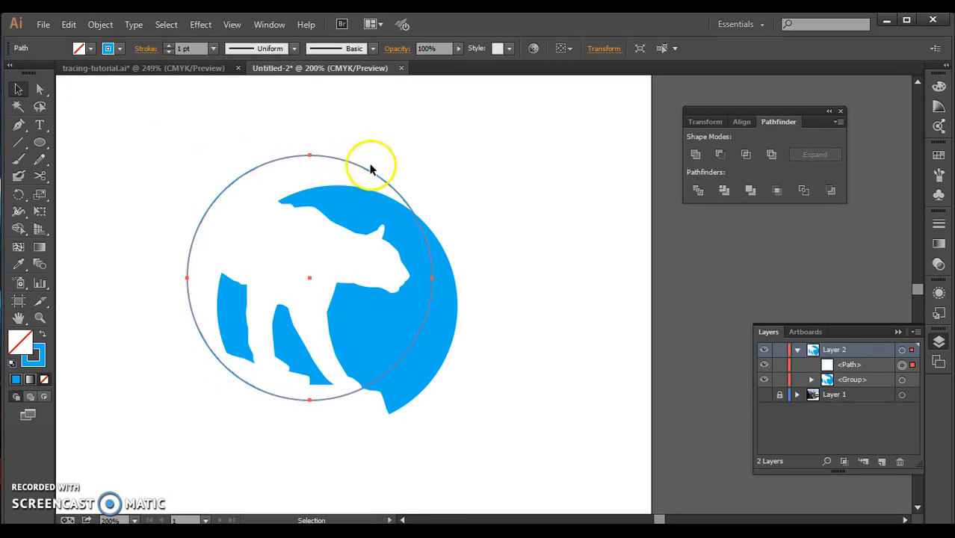
shift+click(358, 213)
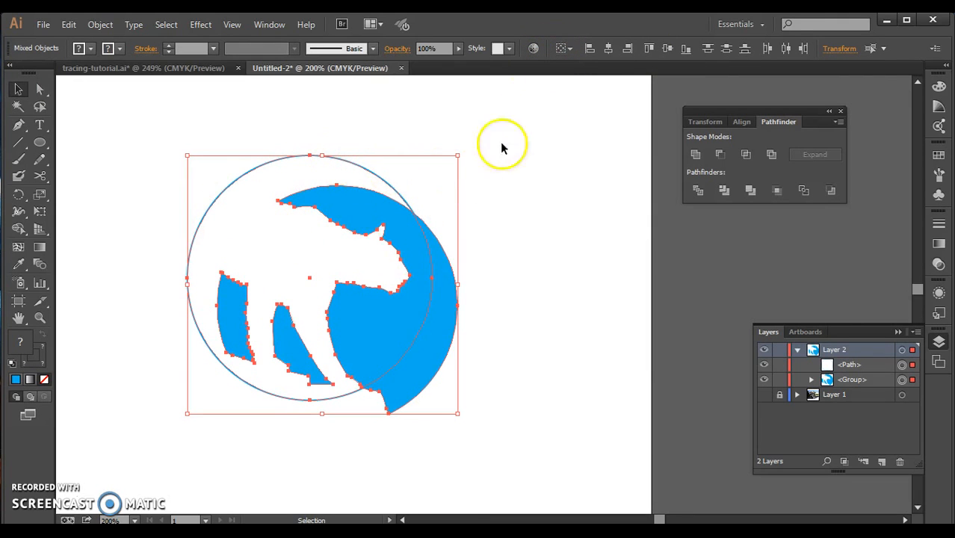
click(649, 49)
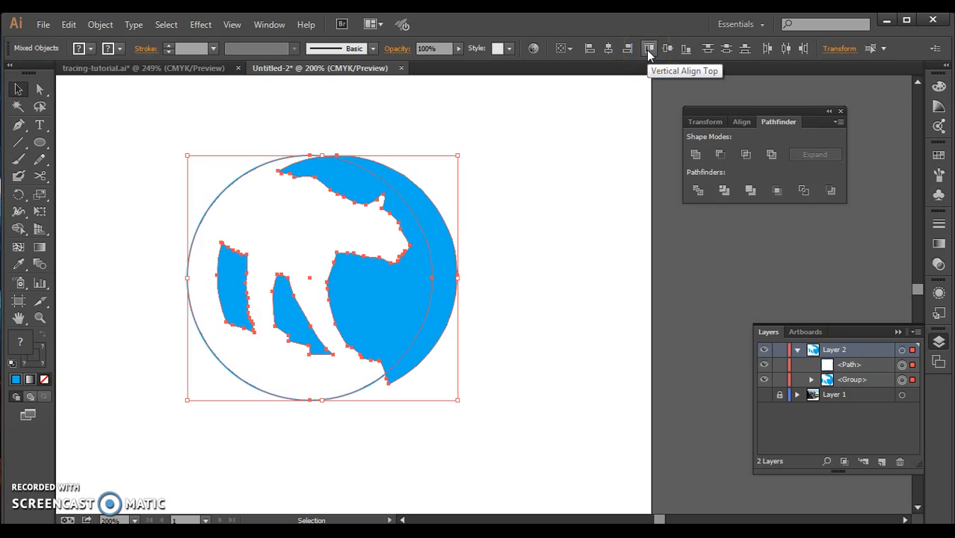
click(590, 50)
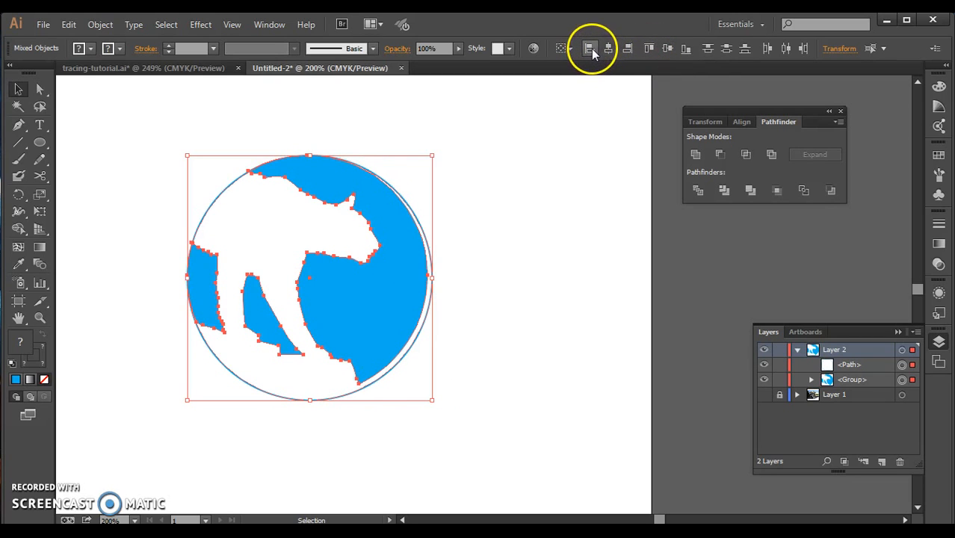
click(608, 49)
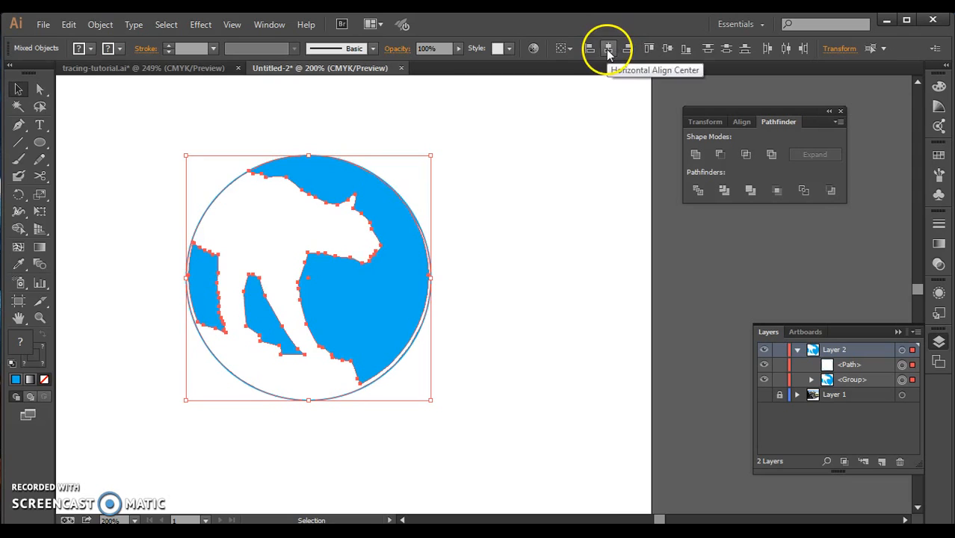
Scale only the circle outline down to meet the blue artwork's curved edge, keeping it round and its top fixed.
shift+click(310, 401)
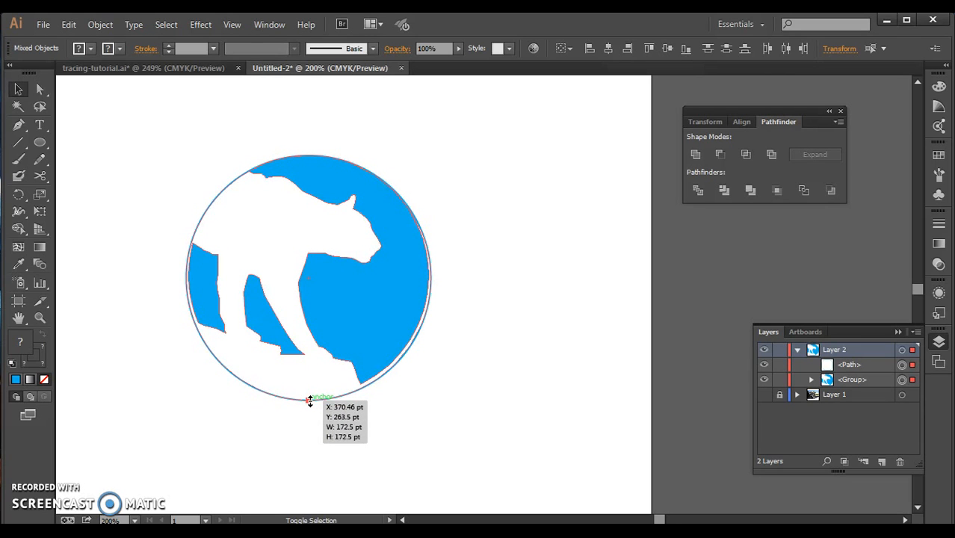
click(443, 479)
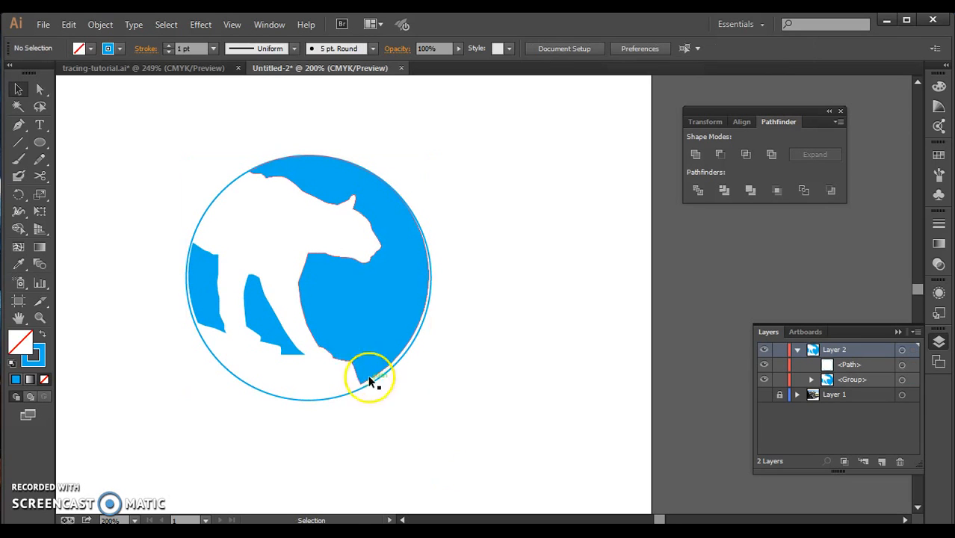
click(345, 397)
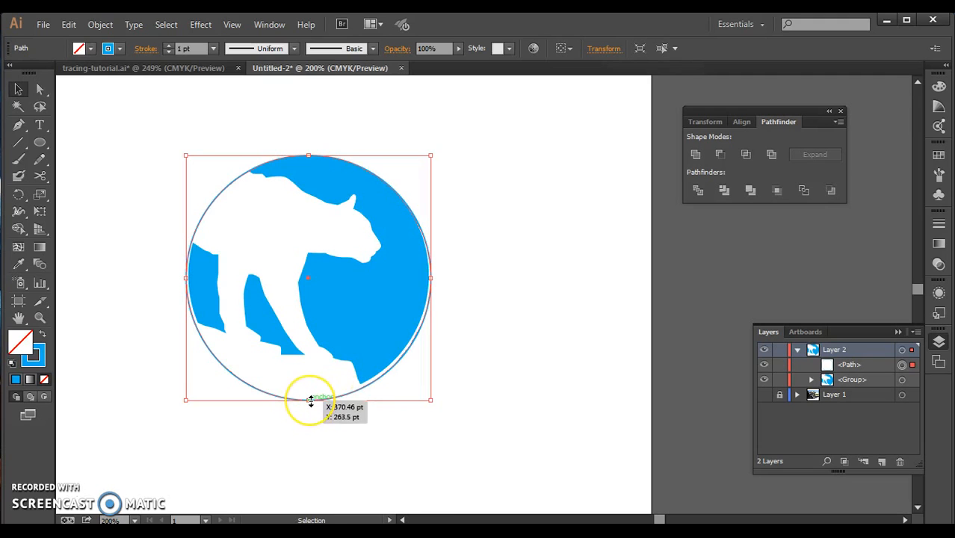
mouse_move(311, 401)
mouse_down()
mouse_move(309, 418)
mouse_move(304, 396)
mouse_up()
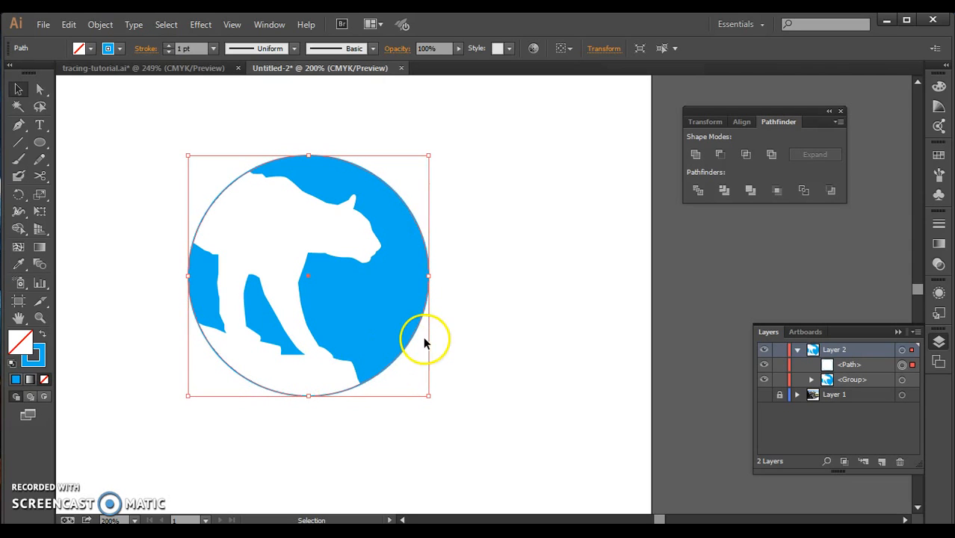
click(509, 331)
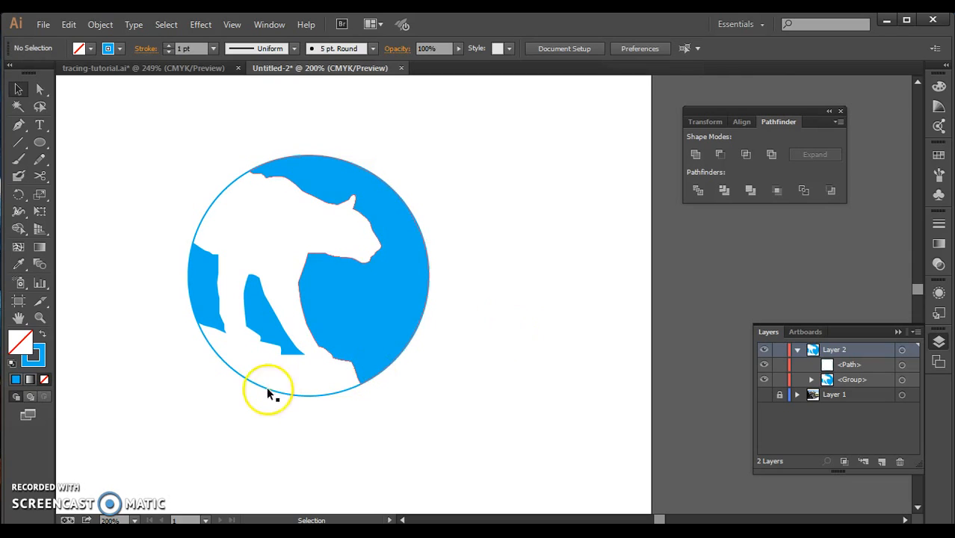
Enlarge the circle outline evenly from its center to leave a narrow white gap around the blue artwork.
click(288, 395)
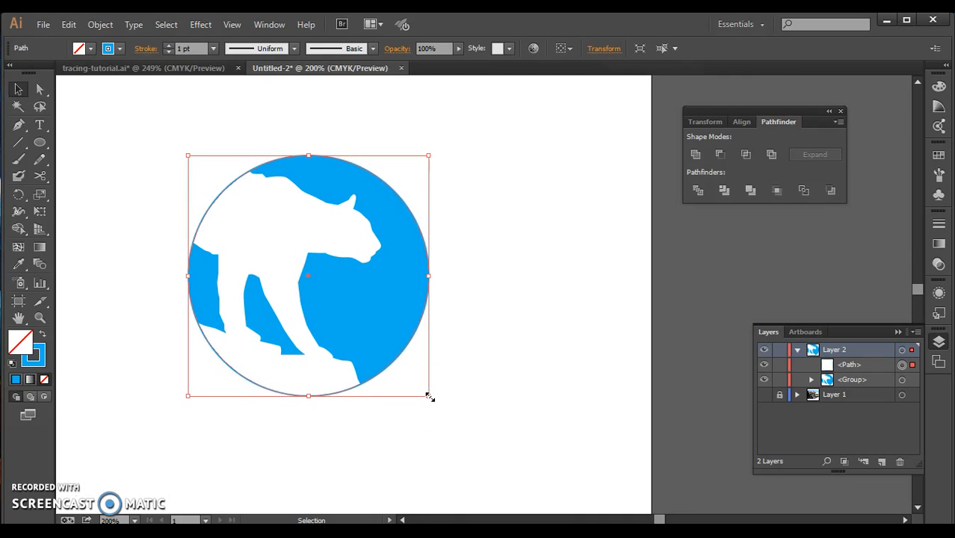
key(shift)
drag(430, 397, 439, 427)
click(484, 377)
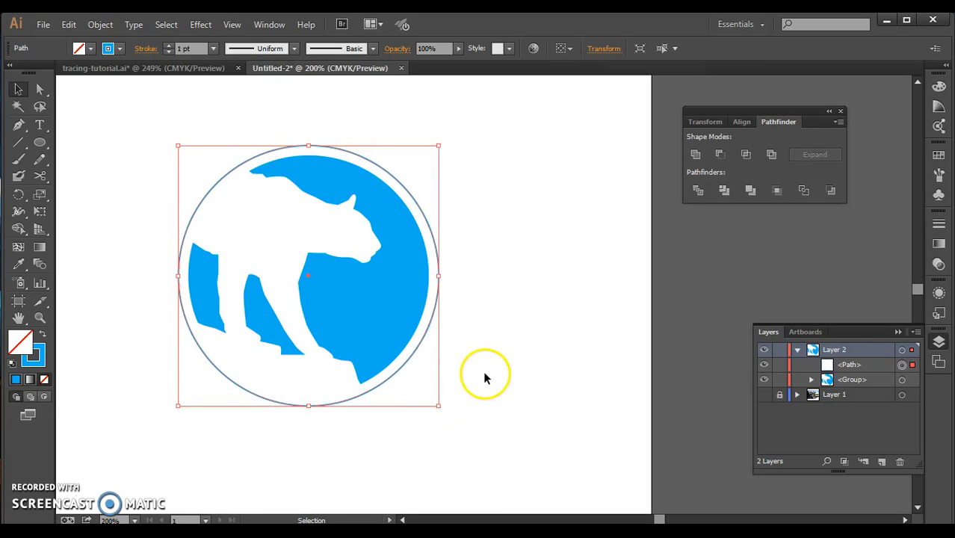
click(429, 327)
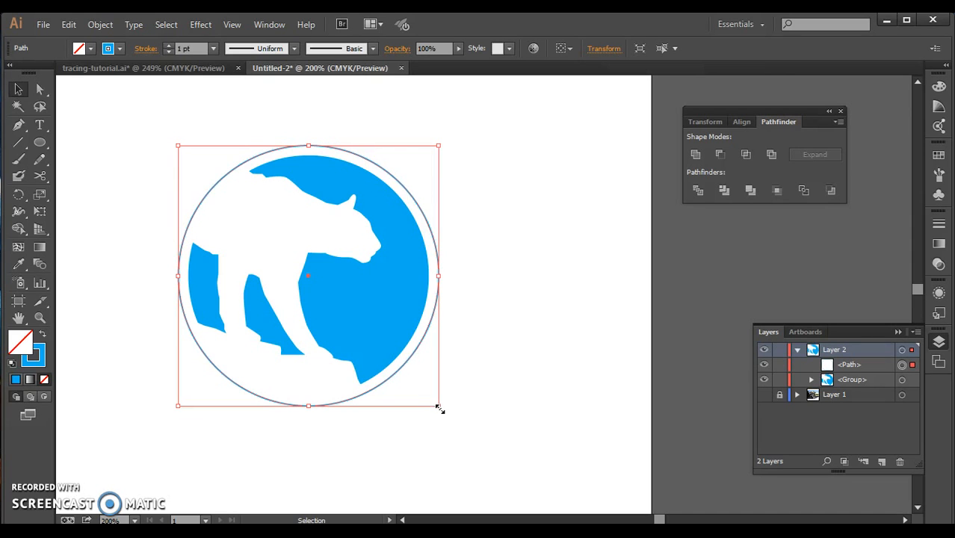
Copy the circle outline and paste the duplicate in place.
click(69, 25)
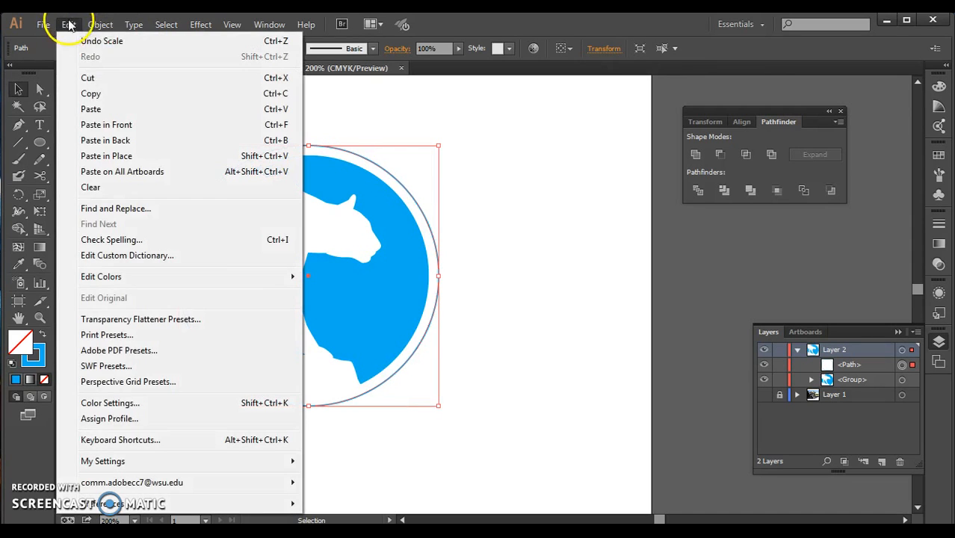
click(109, 92)
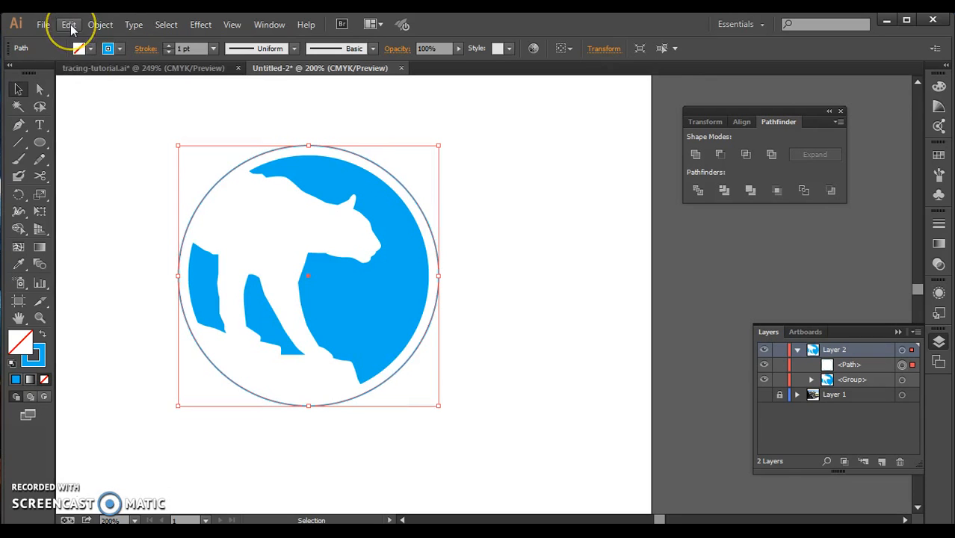
click(68, 25)
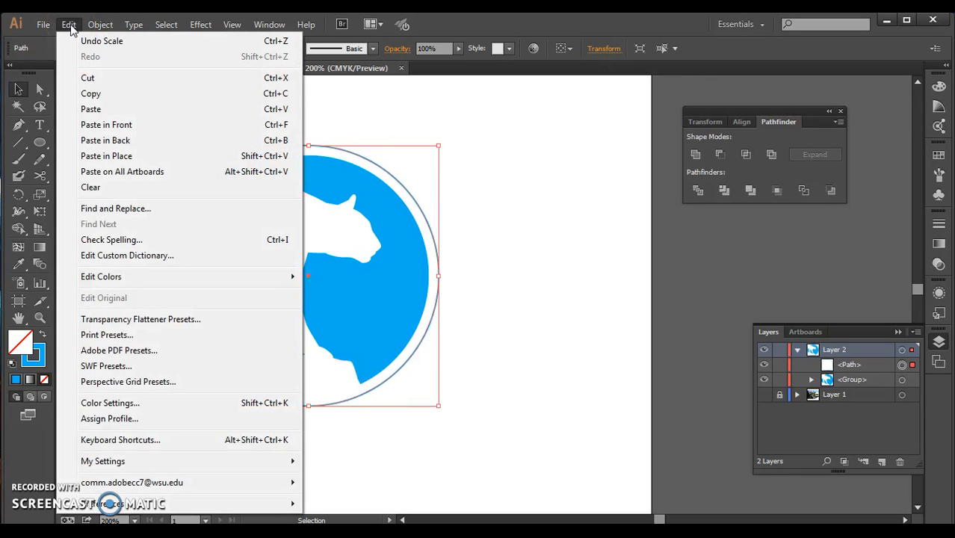
click(102, 157)
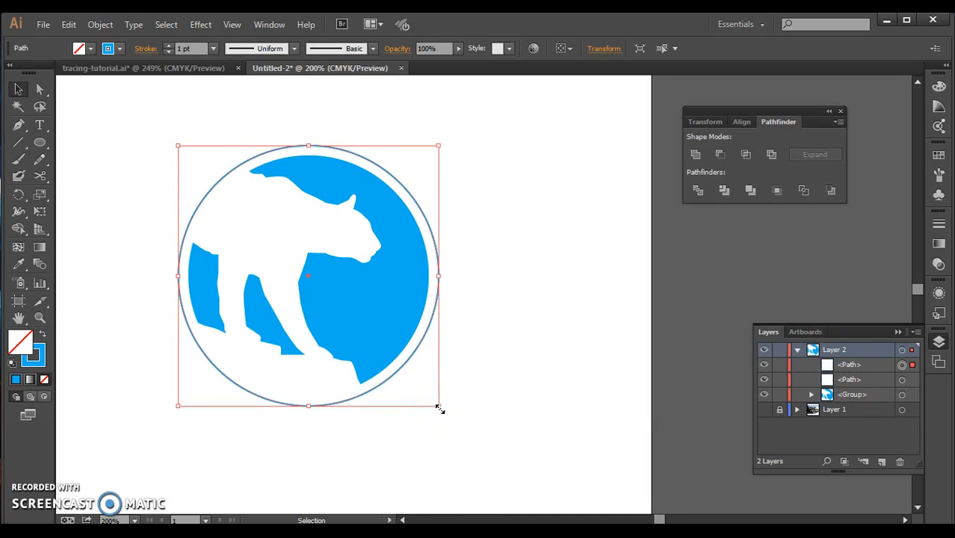
Enlarge the duplicated circle outline evenly from its center to form a wider second ring, and copy it.
key(shift)
drag(439, 408, 464, 438)
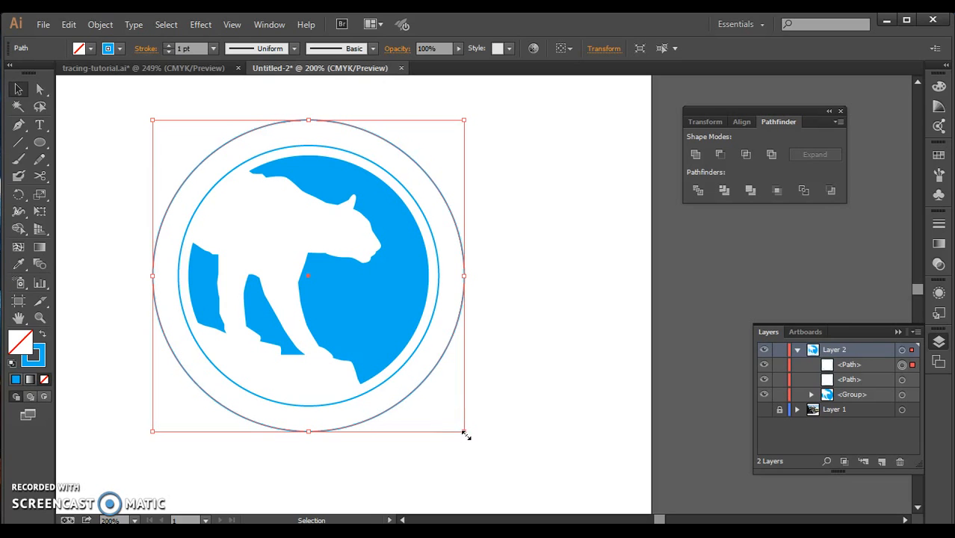
click(85, 24)
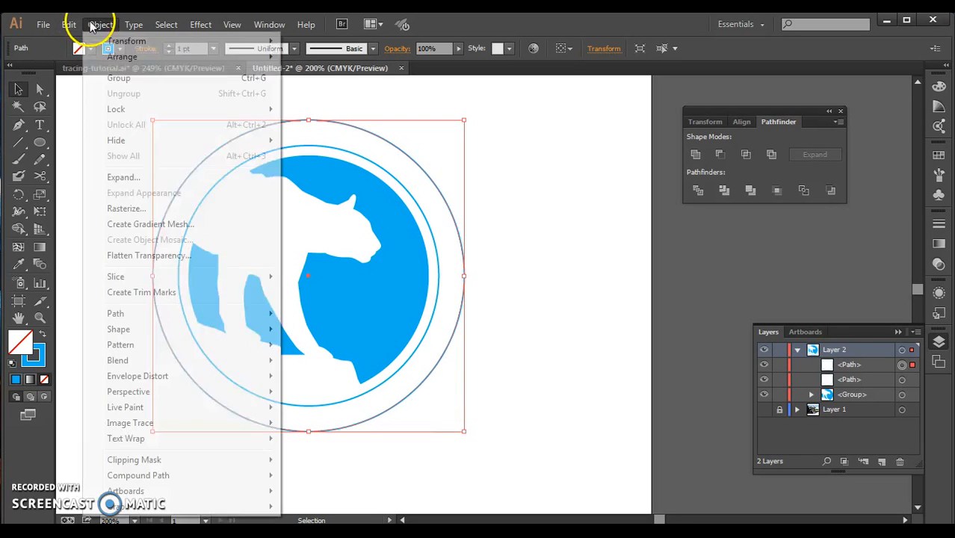
click(90, 94)
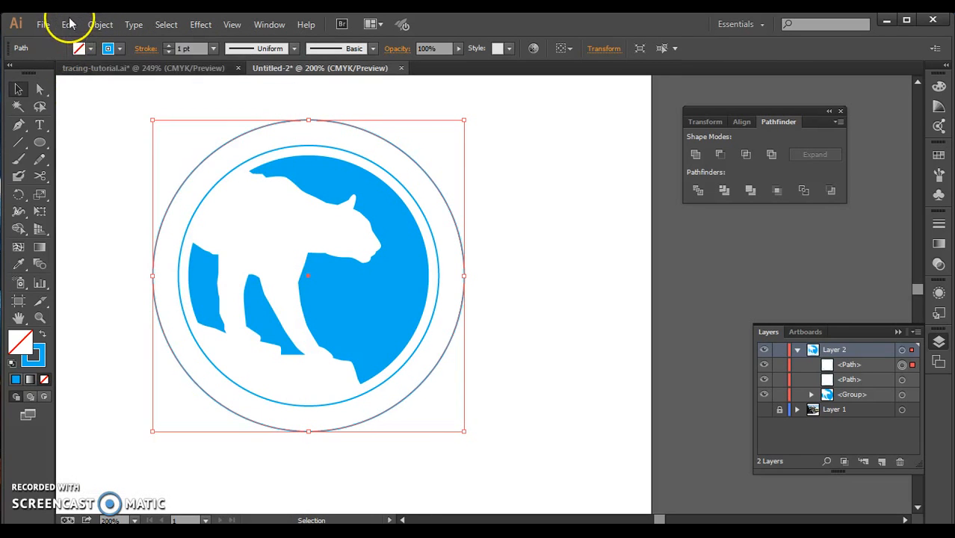
Paste the copied circle in place and enlarge it evenly from its center into an outermost third ring.
click(69, 24)
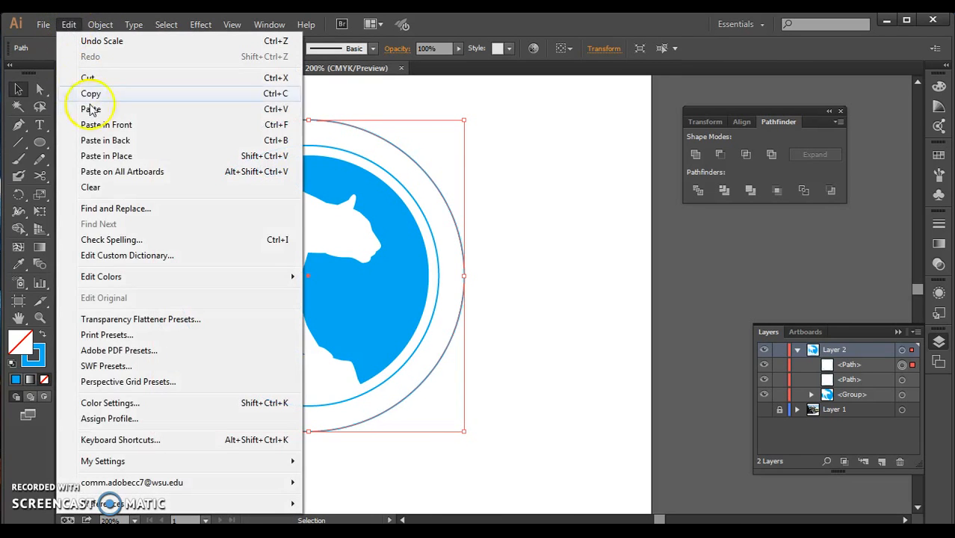
click(97, 156)
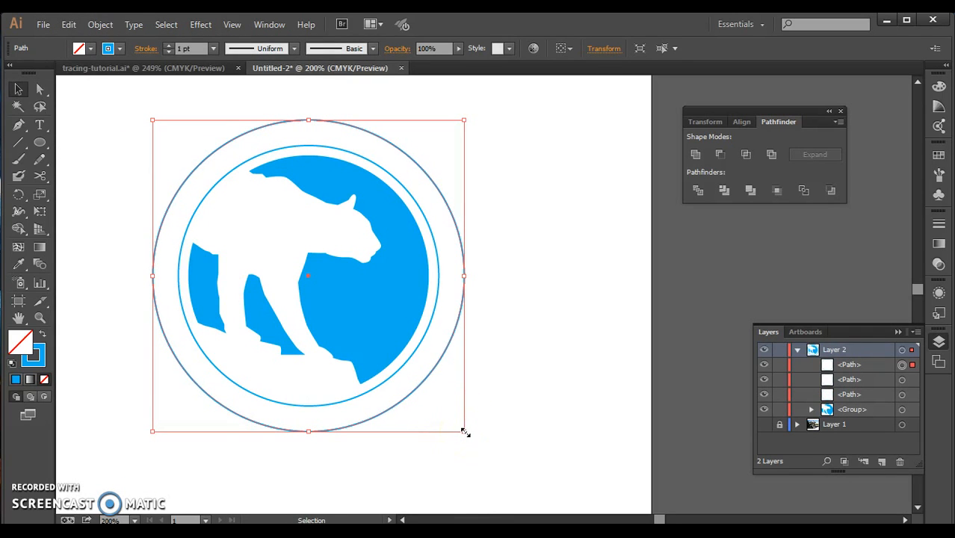
key(shift)
drag(463, 431, 494, 462)
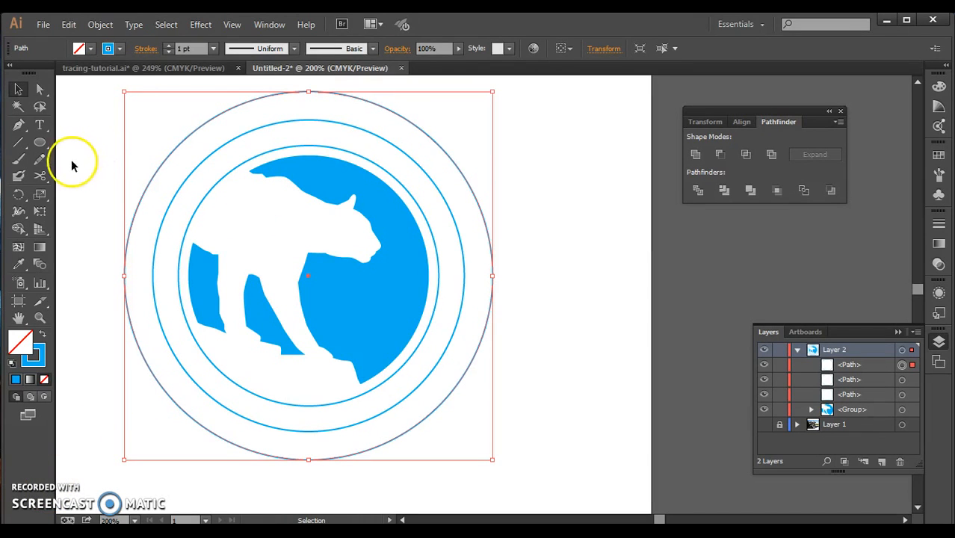
Add the path text "Firstname Lastname" along the innermost circle, starting at its top center.
click(41, 128)
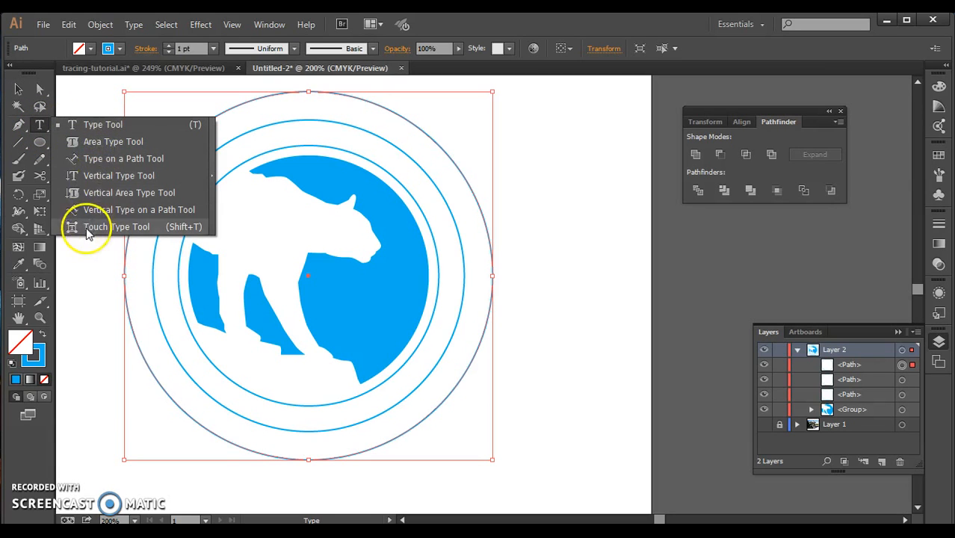
click(88, 158)
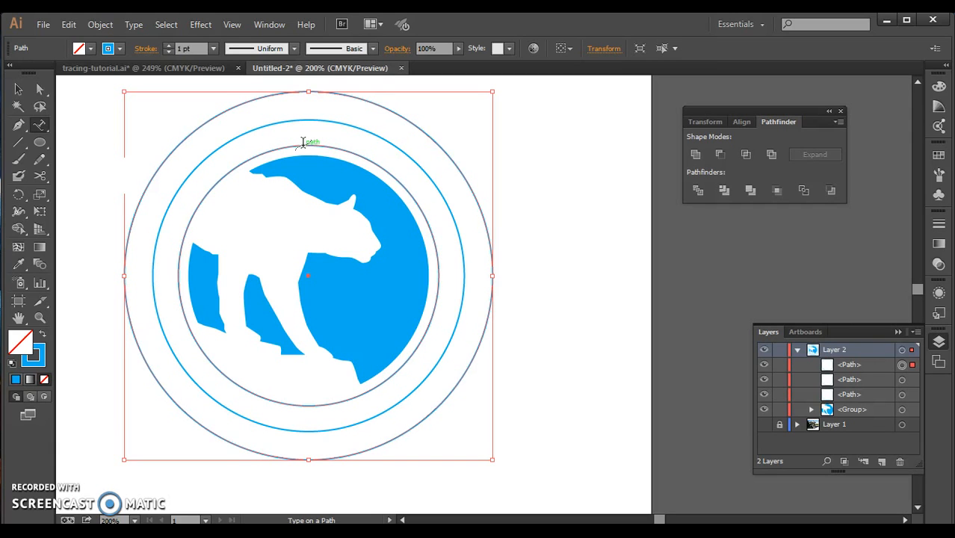
click(303, 142)
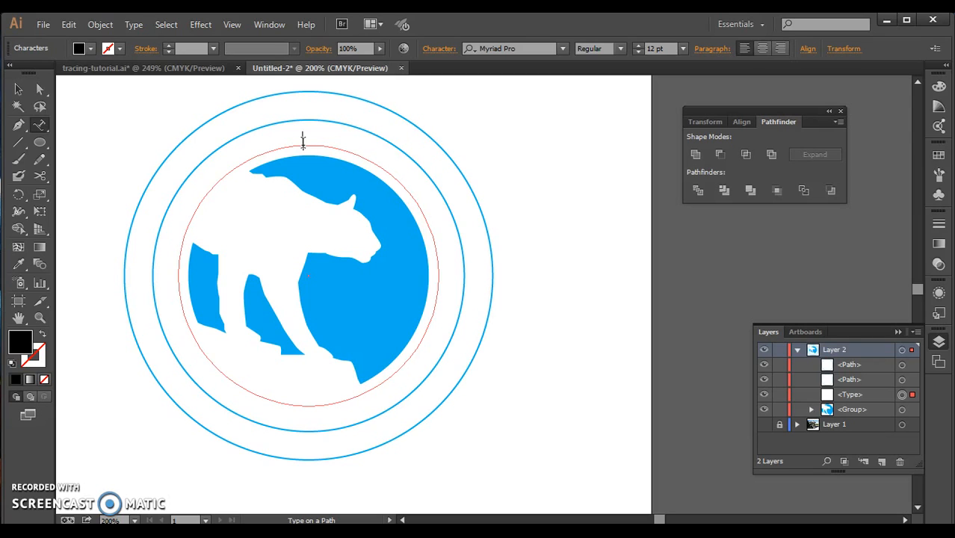
text(Firstn)
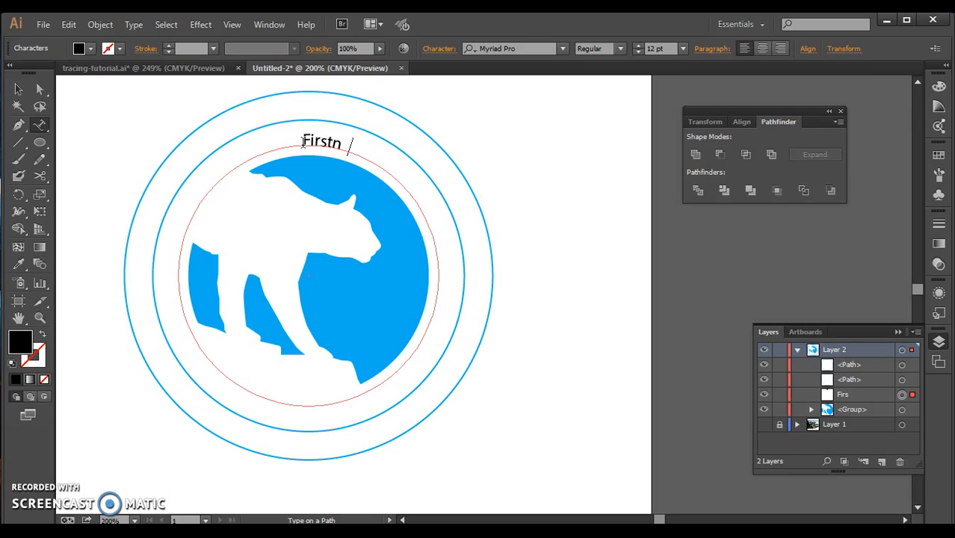
text(ame Lastname)
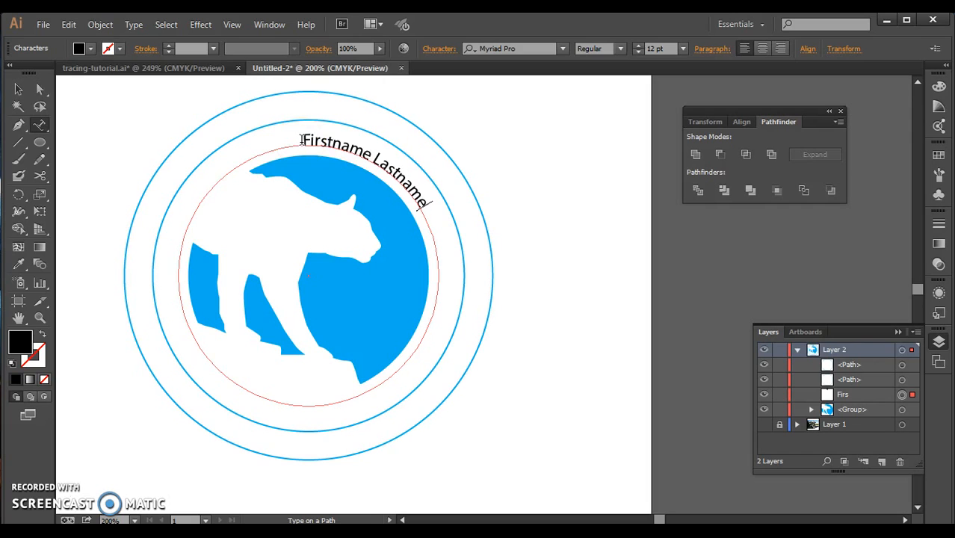
mouse_move(302, 140)
mouse_down()
mouse_move(387, 141)
mouse_move(302, 141)
mouse_up()
click(437, 213)
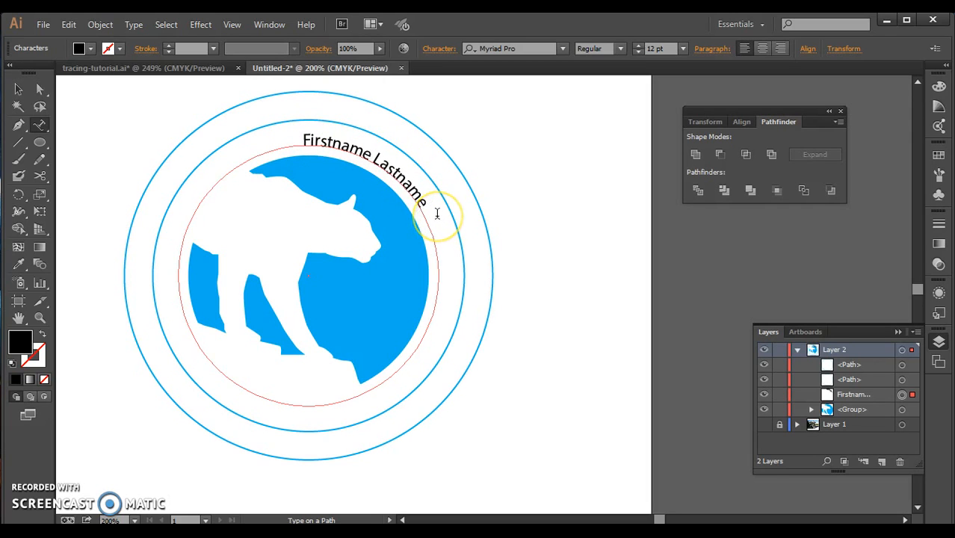
text(DO NOT)
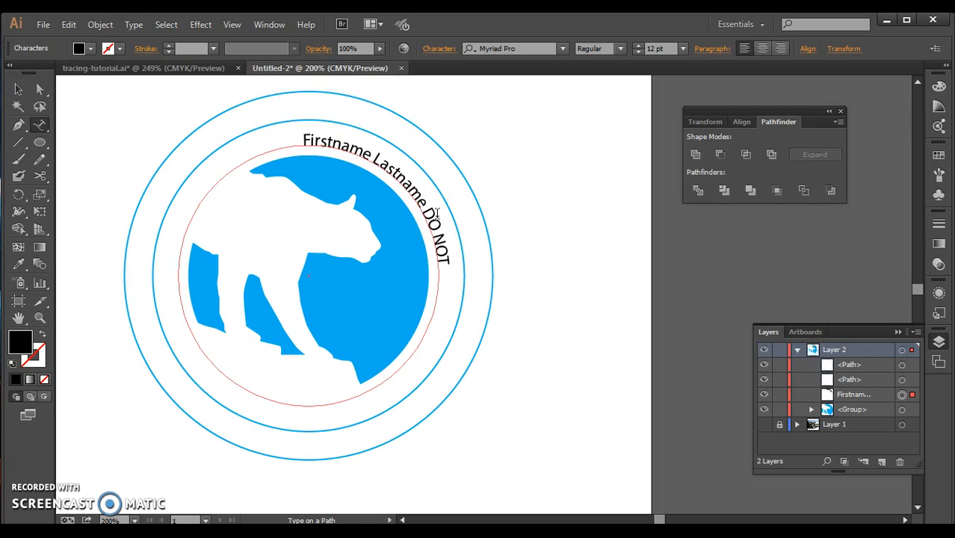
text( ACTUALLY T)
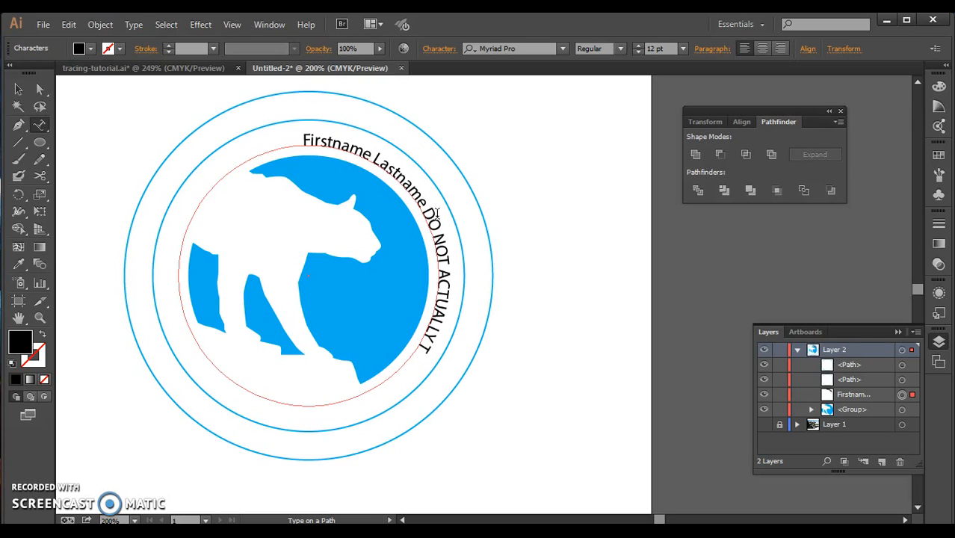
text(YPE THIS!!!!!!)
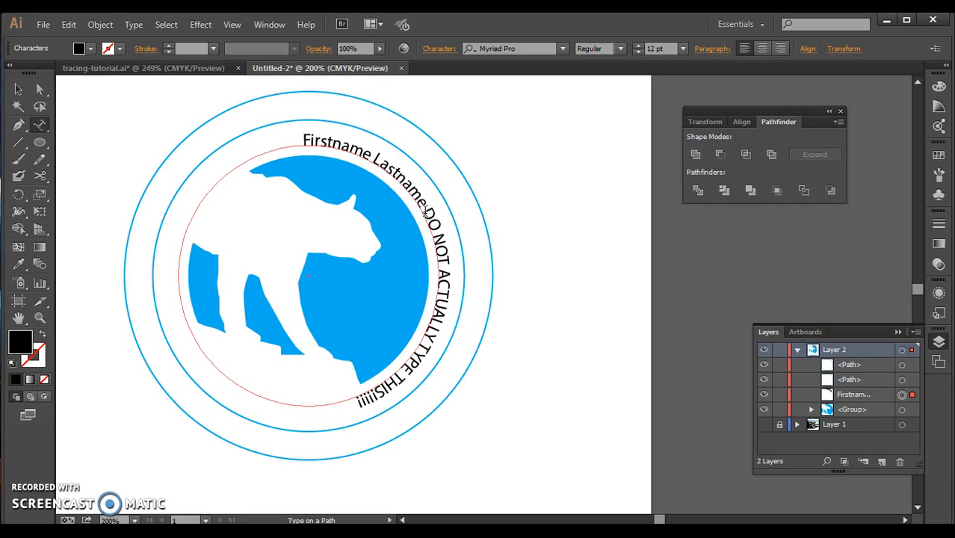
drag(427, 211, 379, 362)
key(BackSpace)
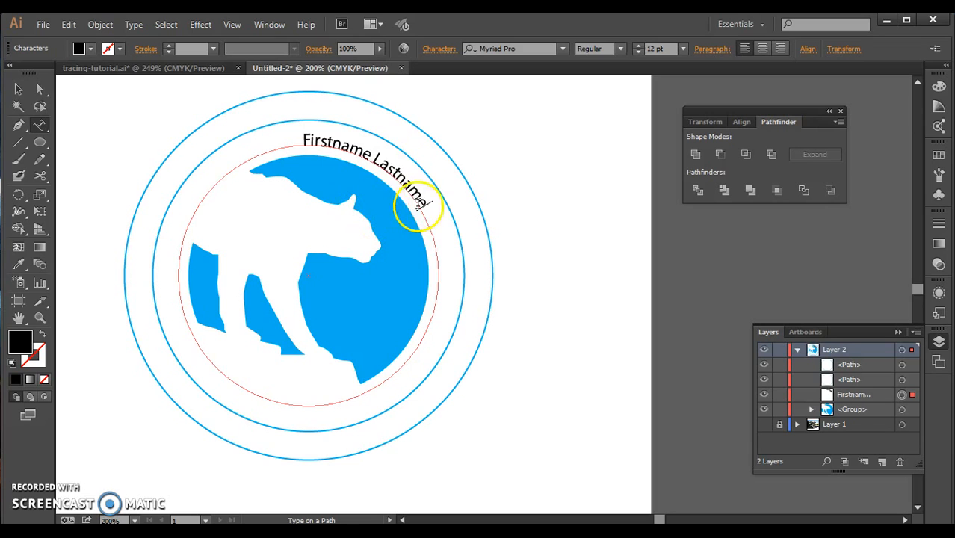
Select the whole "Firstname Lastname" path text and set its font size to 22 pt.
drag(427, 209, 303, 141)
click(299, 140)
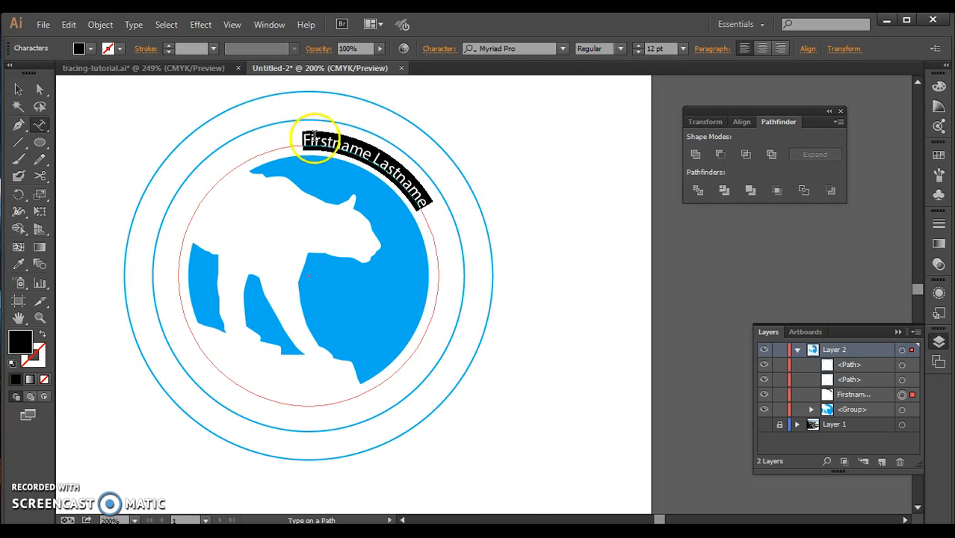
click(637, 46)
click(637, 46)
click(638, 45)
click(637, 46)
click(637, 46)
click(637, 46)
click(637, 45)
click(637, 46)
click(638, 46)
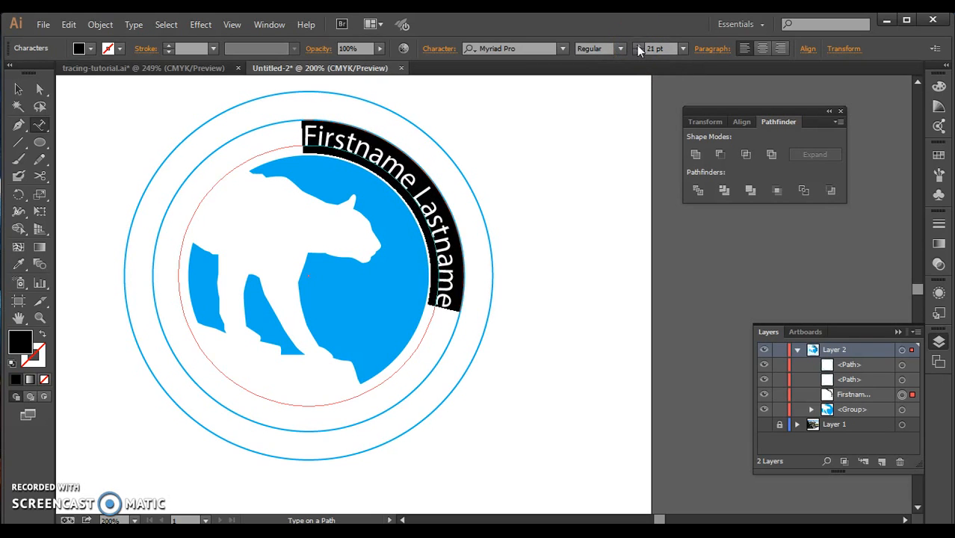
click(638, 45)
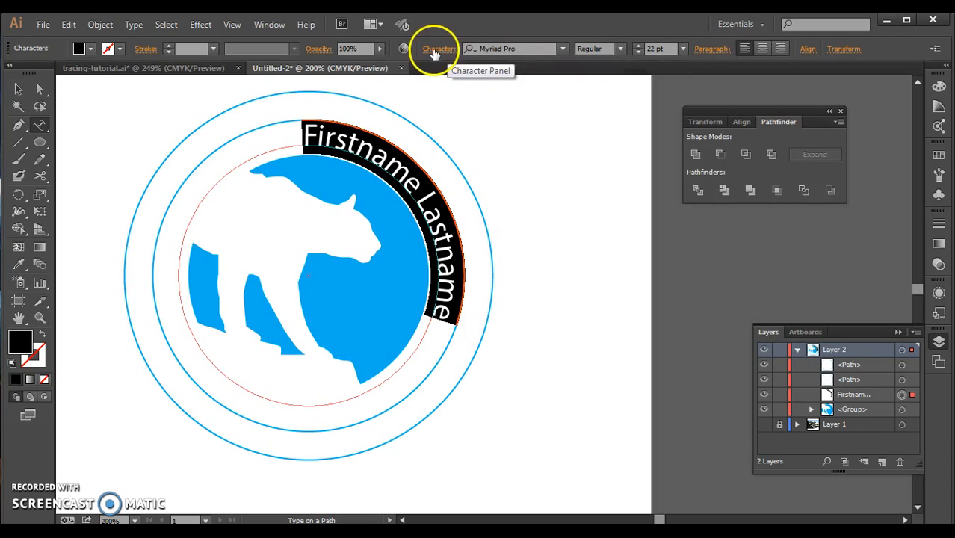
Change the selected path text's font to Berlin Sans FB Demi Bold.
click(561, 49)
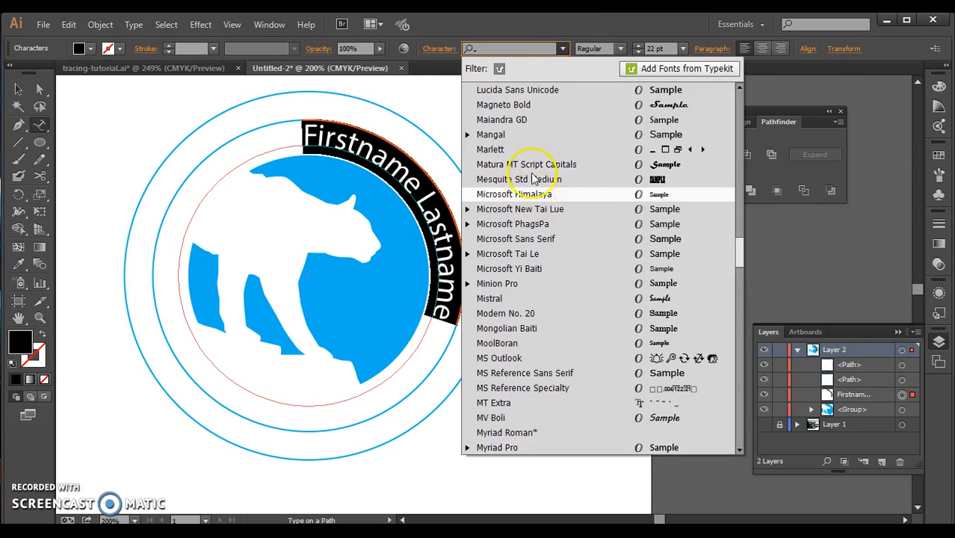
drag(740, 258, 729, 106)
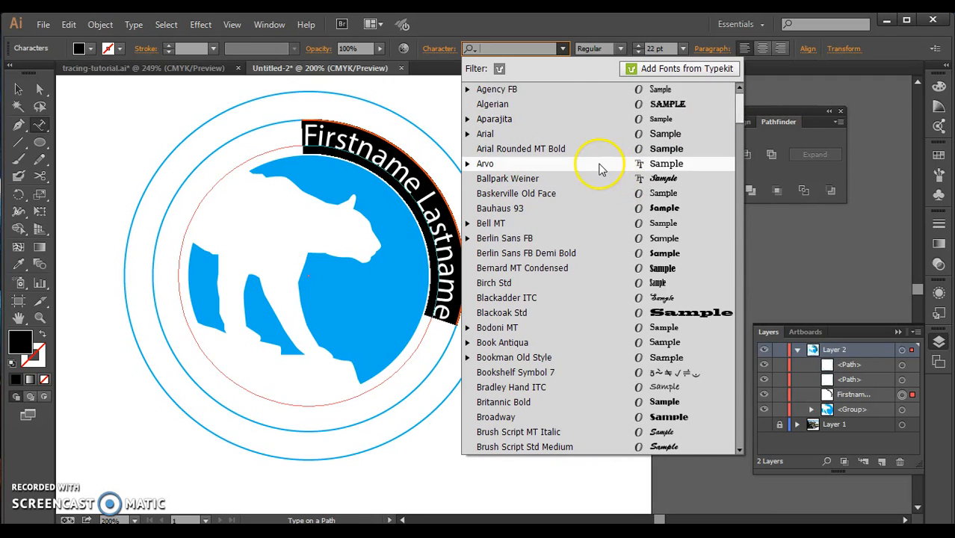
click(577, 253)
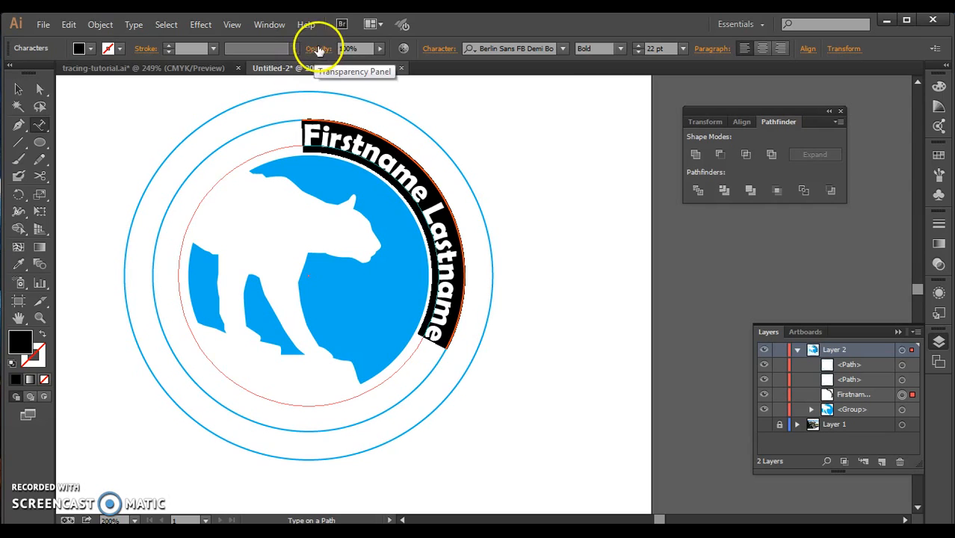
Apply All Caps to the selected path text.
click(433, 50)
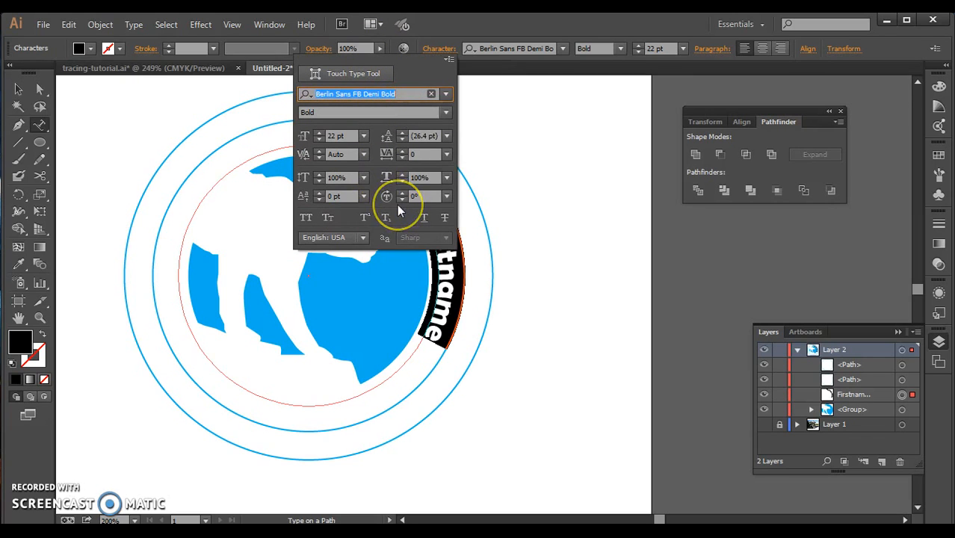
click(303, 216)
click(305, 218)
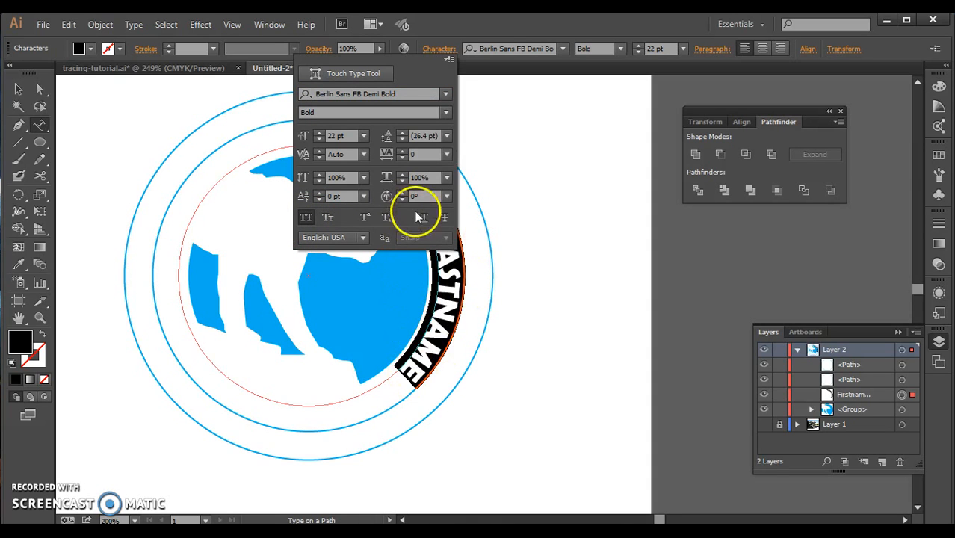
click(479, 117)
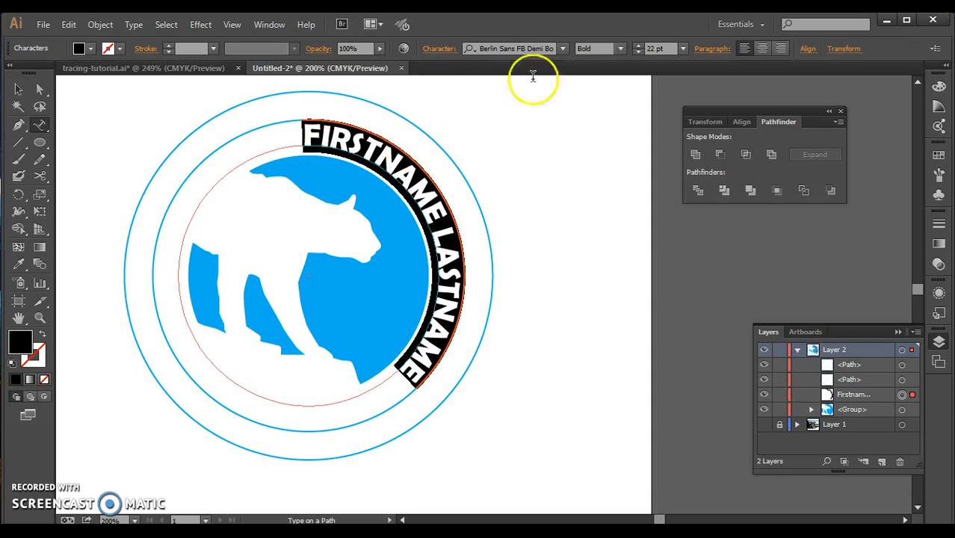
Set the path text's font size to 26 pt so the letters fill the gap between the two inner circles.
click(636, 45)
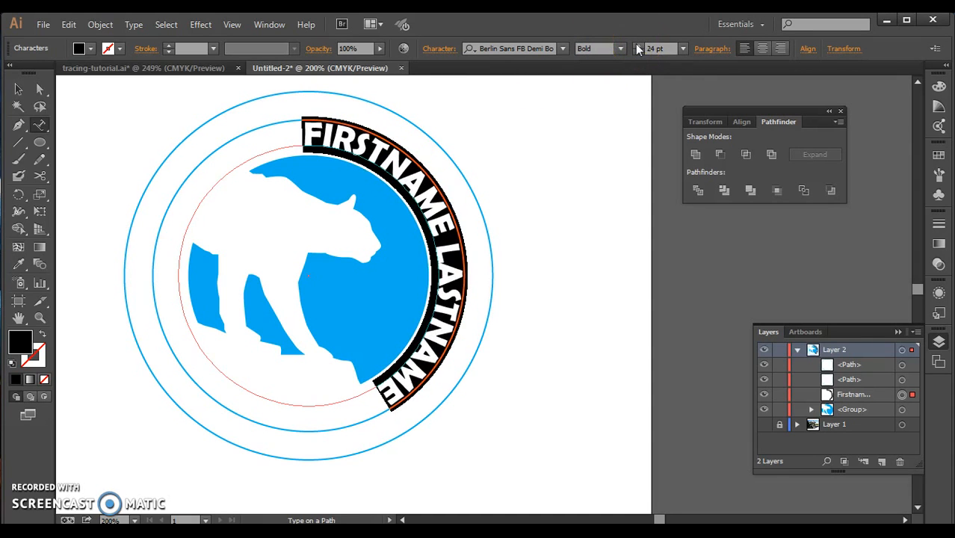
click(637, 45)
click(636, 45)
click(636, 45)
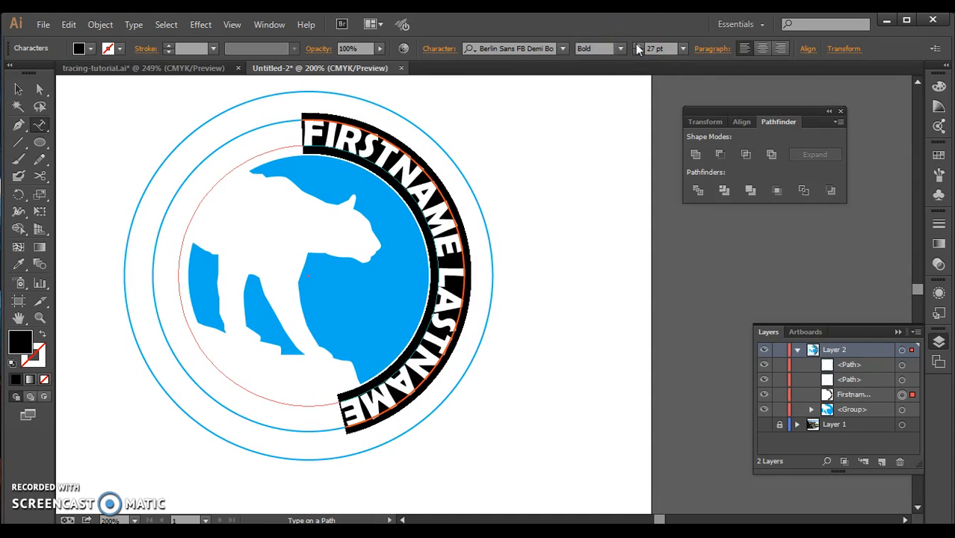
click(637, 45)
click(640, 52)
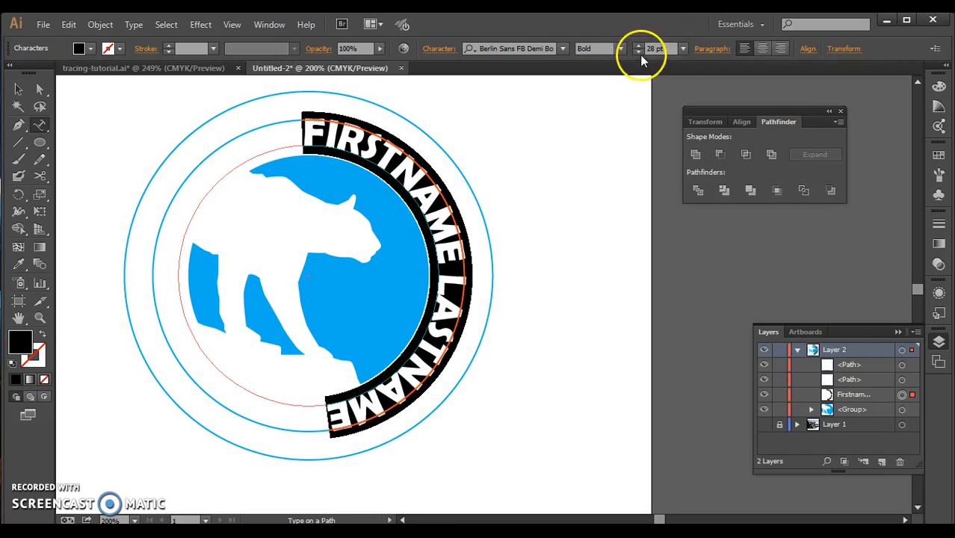
click(639, 52)
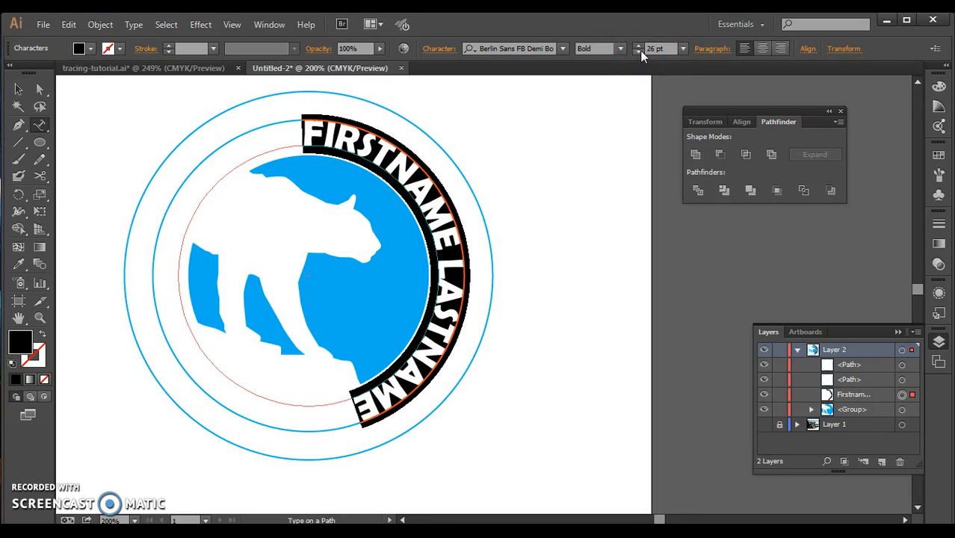
Widen the path text's tracking until the name spans roughly half of the circle, ending near its bottom center.
key(alt+Right)
key(alt+Right)
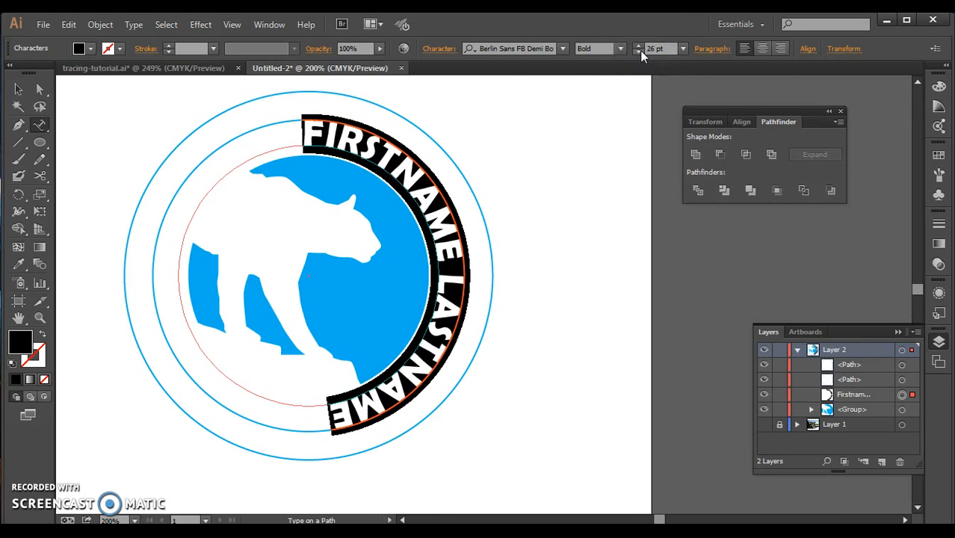
key(alt+Right)
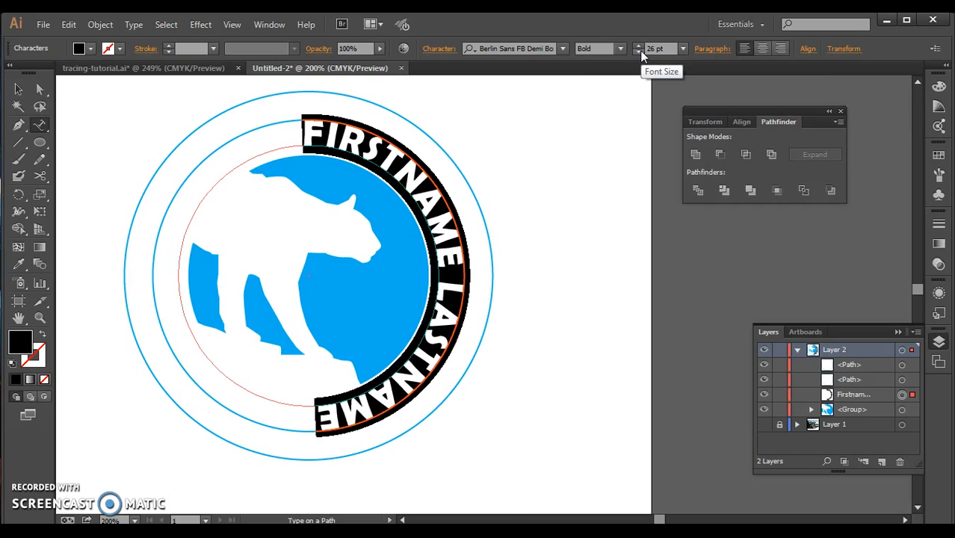
key(alt+Left)
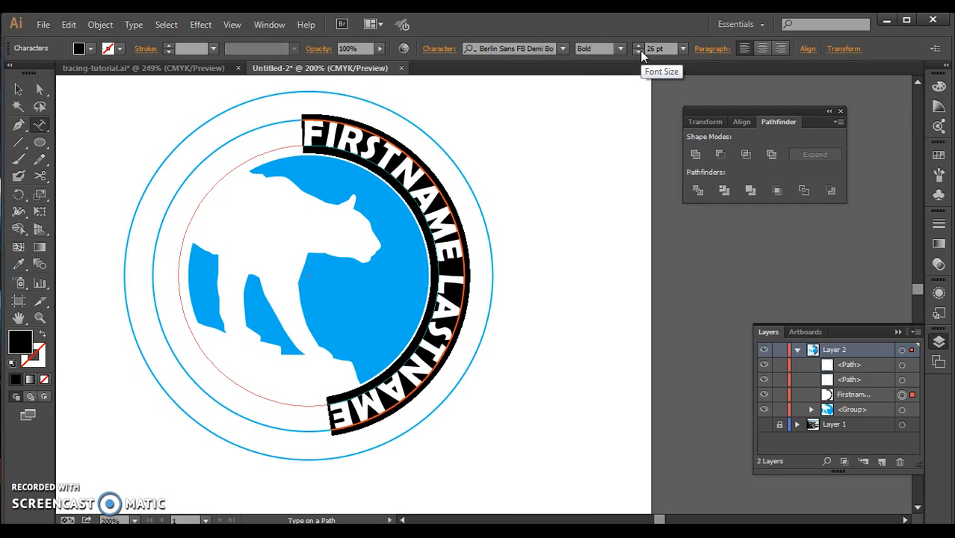
key(alt+Right)
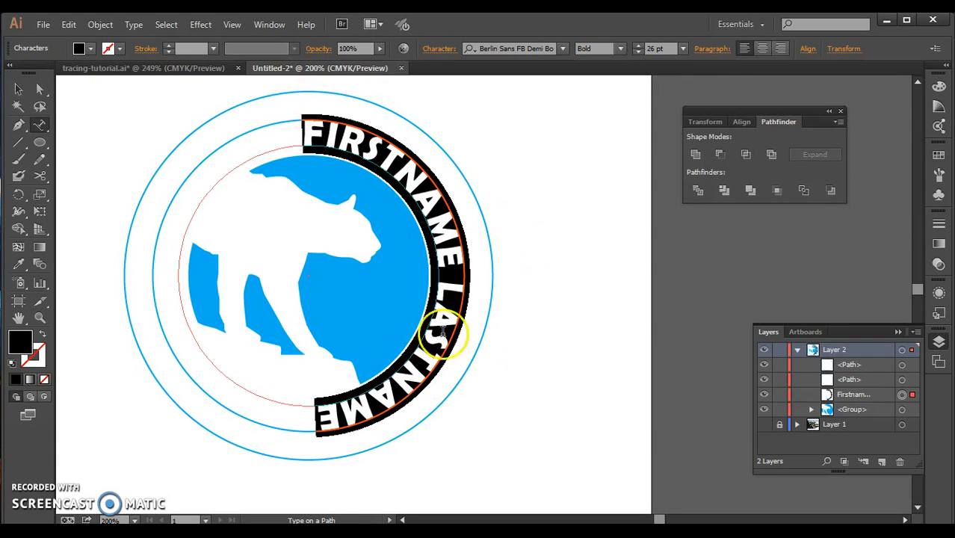
Slide the name along its circular path so it arches over the top half of the circle, starting at the left midpoint.
click(20, 90)
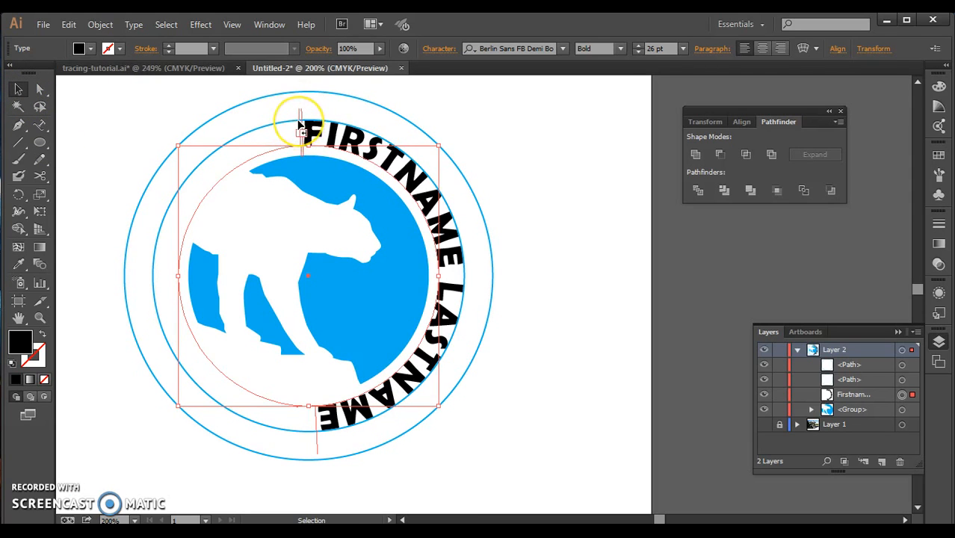
drag(299, 121, 123, 310)
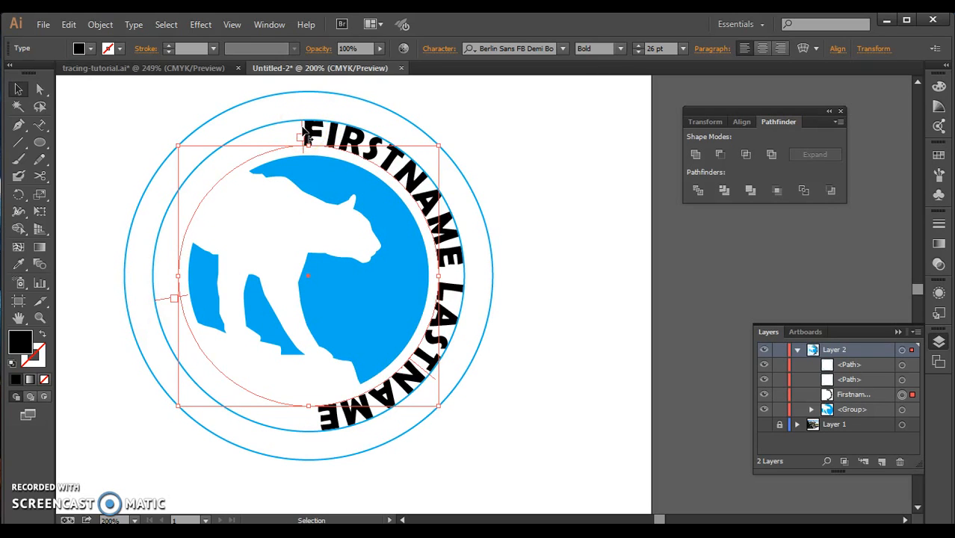
drag(304, 132, 158, 274)
drag(157, 272, 156, 272)
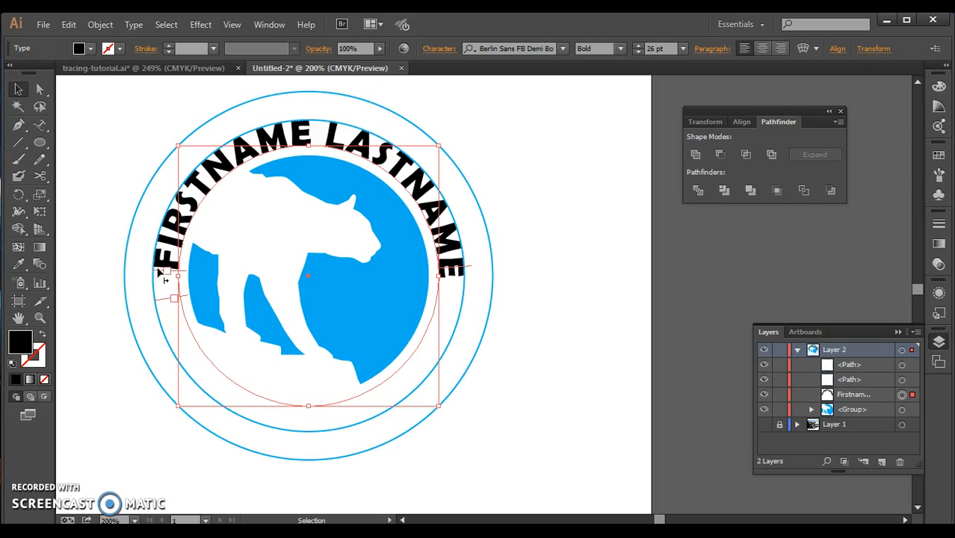
click(346, 132)
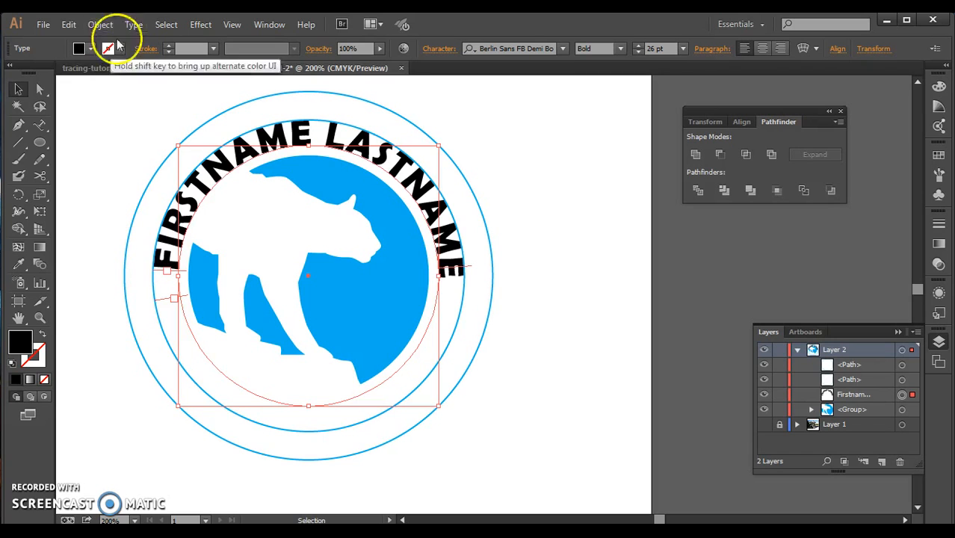
Scale the middle circle outline down proportionally about its center so it runs through the middle of the lettering.
click(172, 349)
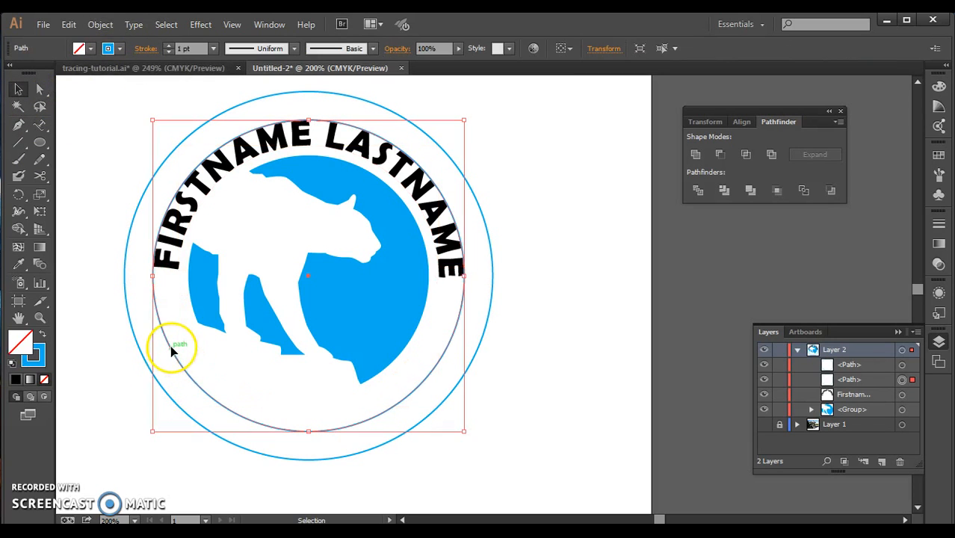
click(248, 292)
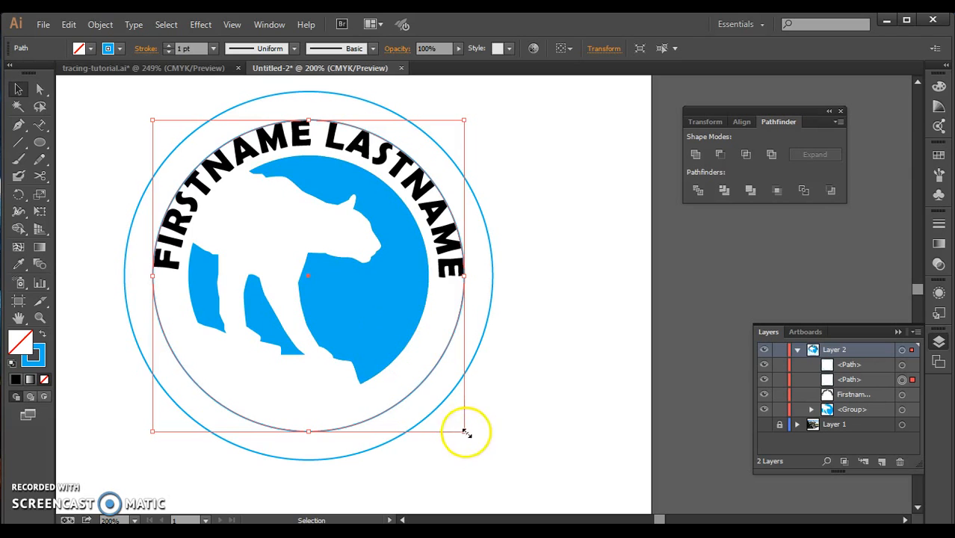
key(shift)
drag(464, 432, 458, 423)
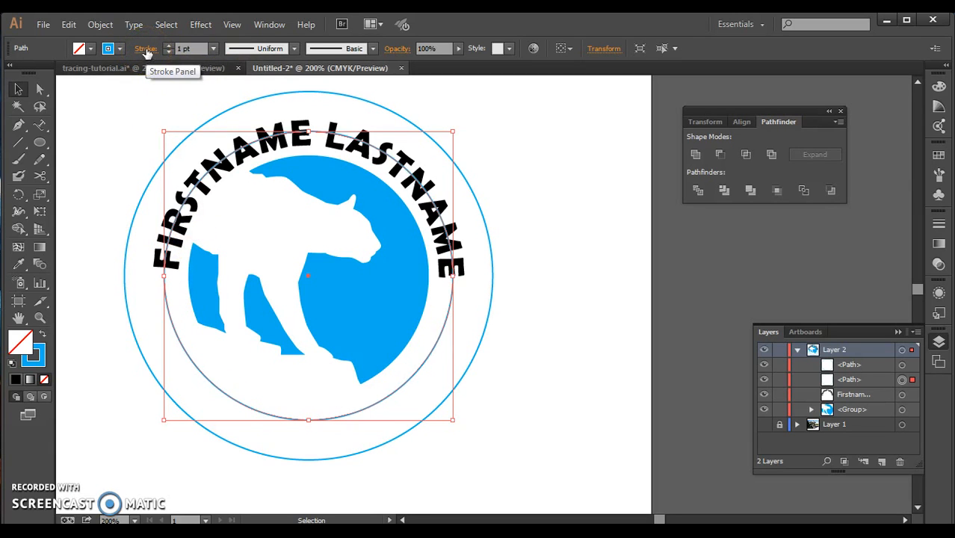
Set the resized middle circle's stroke weight to 19 pt so the ring matches the height of the letters.
click(938, 226)
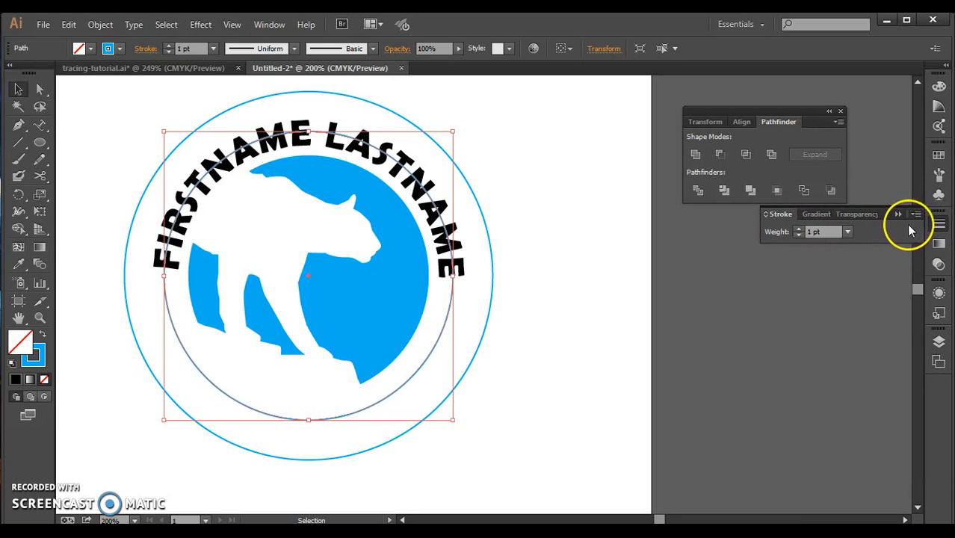
click(797, 229)
click(798, 228)
click(798, 228)
click(798, 229)
click(798, 228)
click(798, 229)
click(798, 229)
click(798, 229)
click(798, 230)
click(797, 229)
click(797, 229)
click(798, 229)
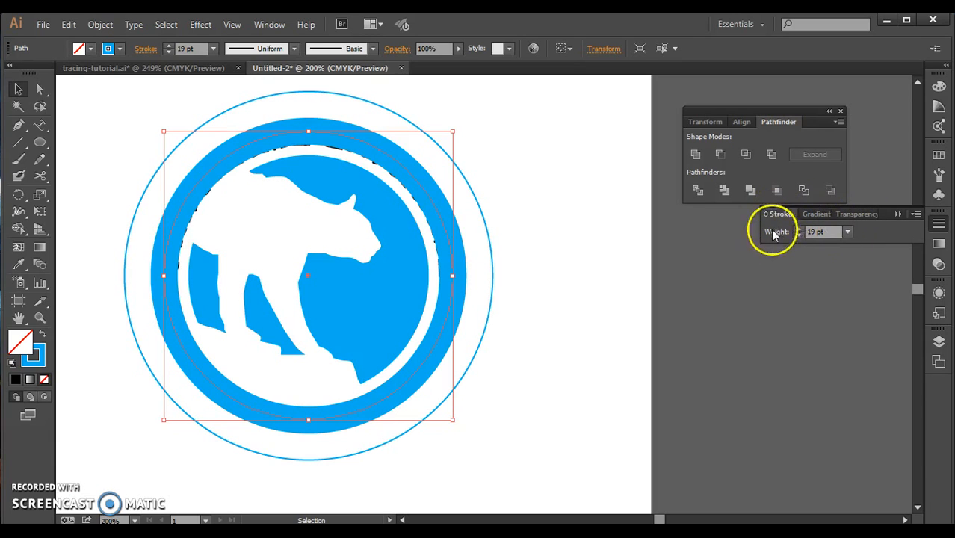
Show the full stroke options and make the thick ring a dashed line with 6 pt dashes.
click(915, 214)
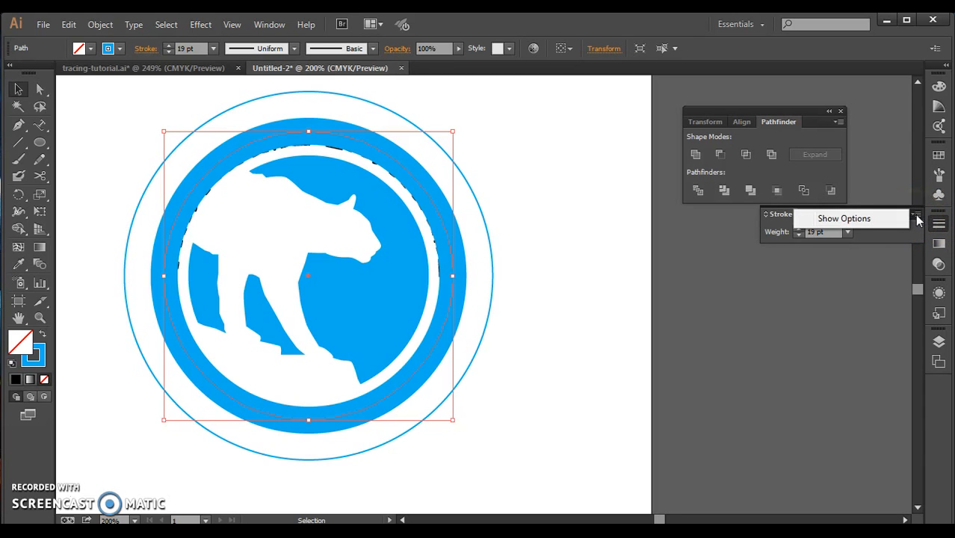
click(878, 221)
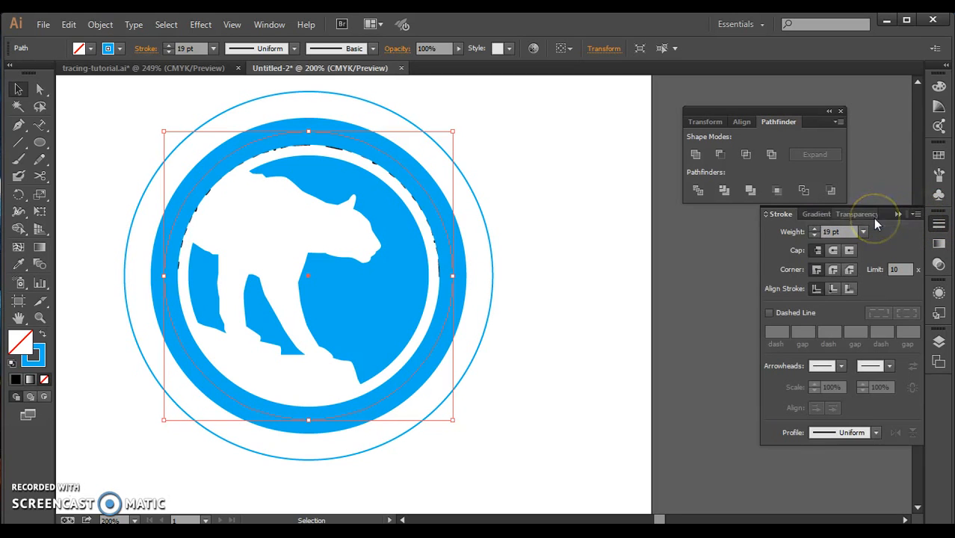
click(768, 313)
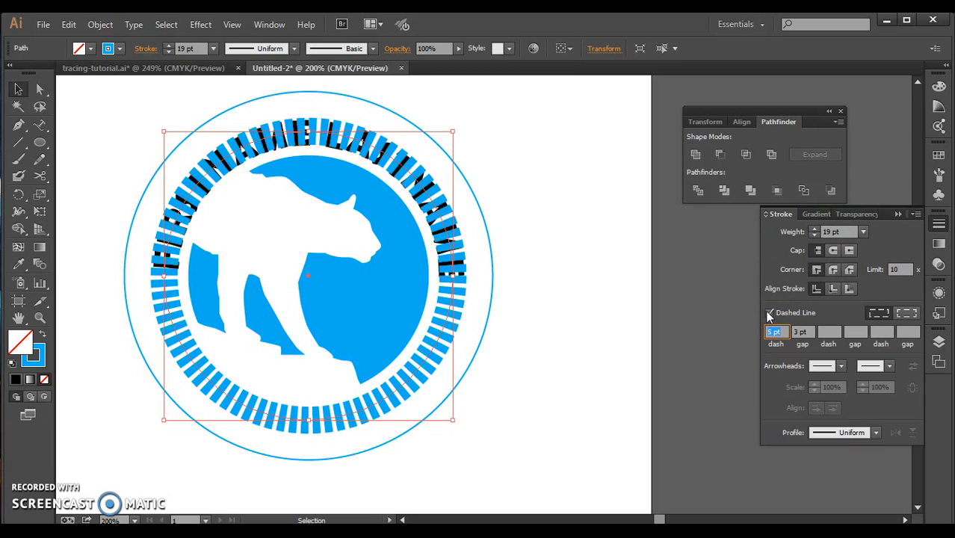
click(770, 332)
drag(772, 331, 757, 336)
text(6)
Set the gap between the ring's dashes to 3.5 pt.
click(797, 331)
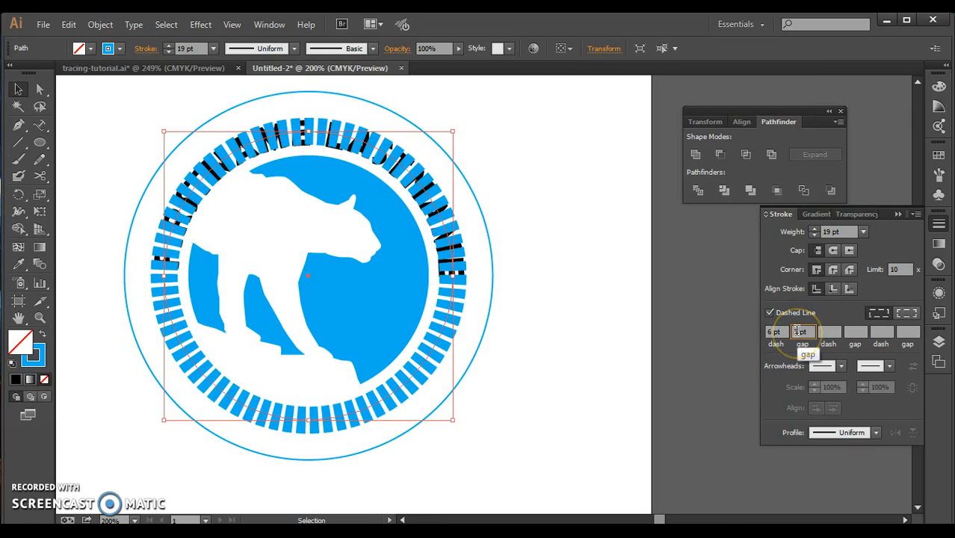
click(767, 331)
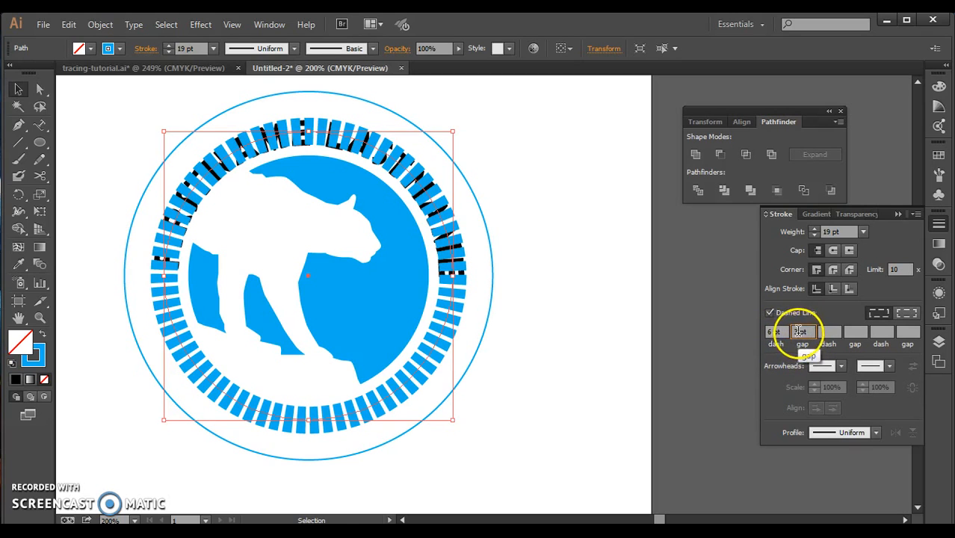
double_click(797, 331)
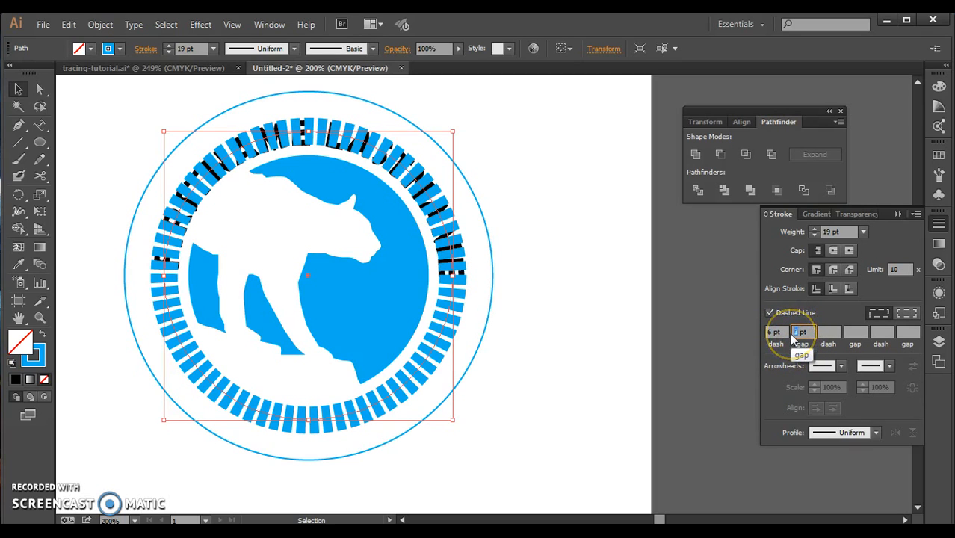
text(4)
key(BackSpace)
text(3.5)
click(824, 330)
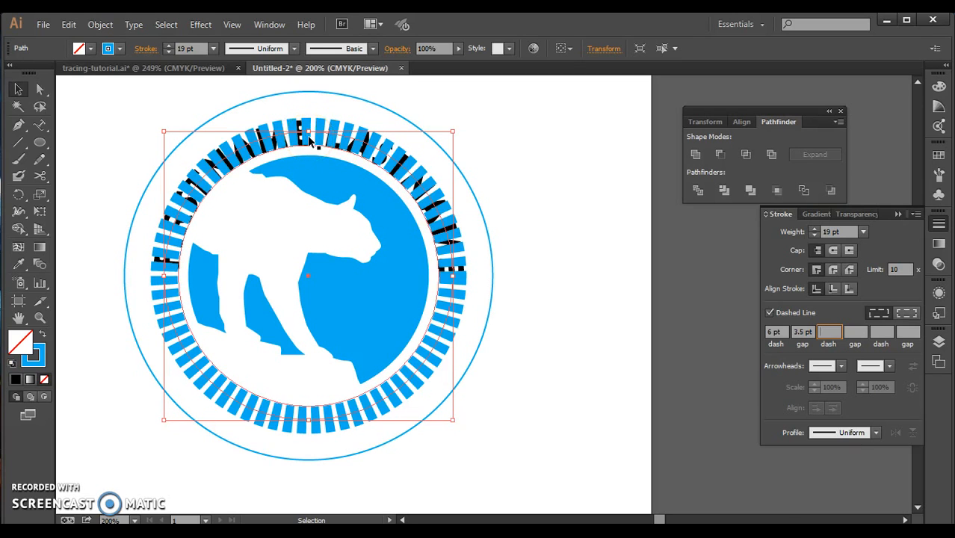
Cut the dashed ring at its left and right anchor points with the Scissors tool.
click(39, 177)
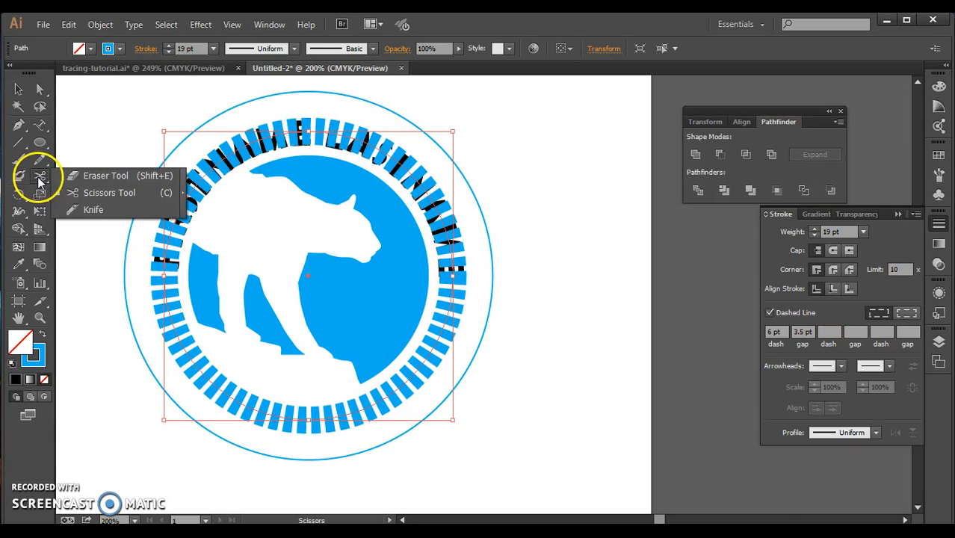
click(83, 175)
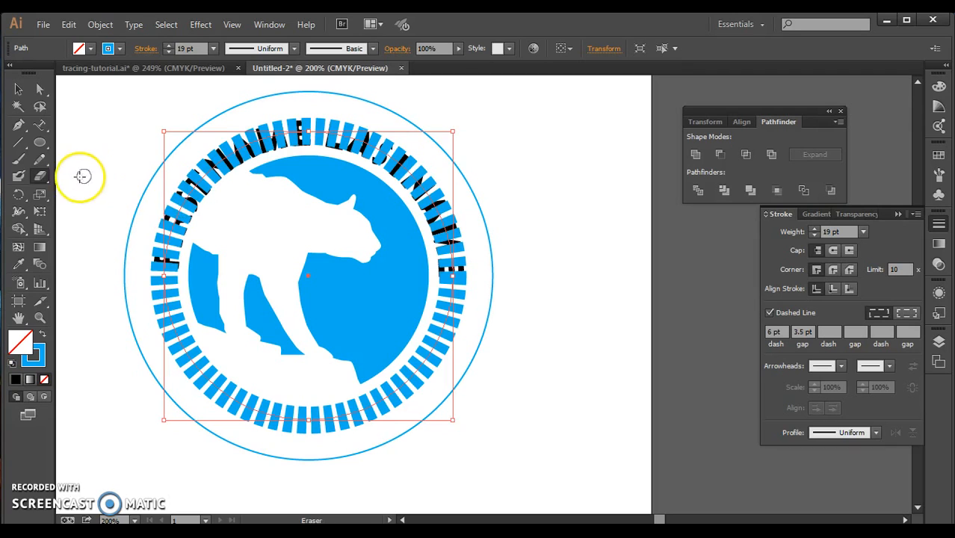
click(40, 177)
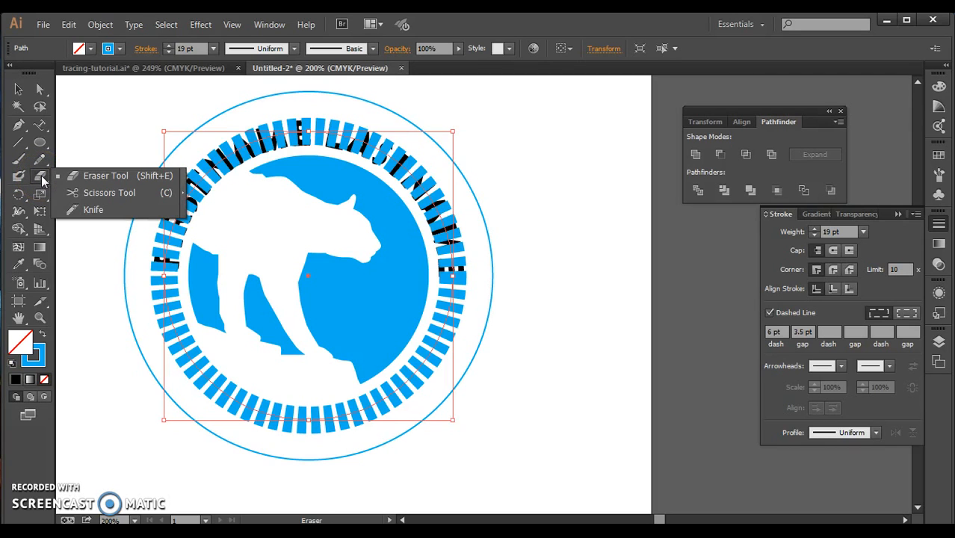
click(85, 194)
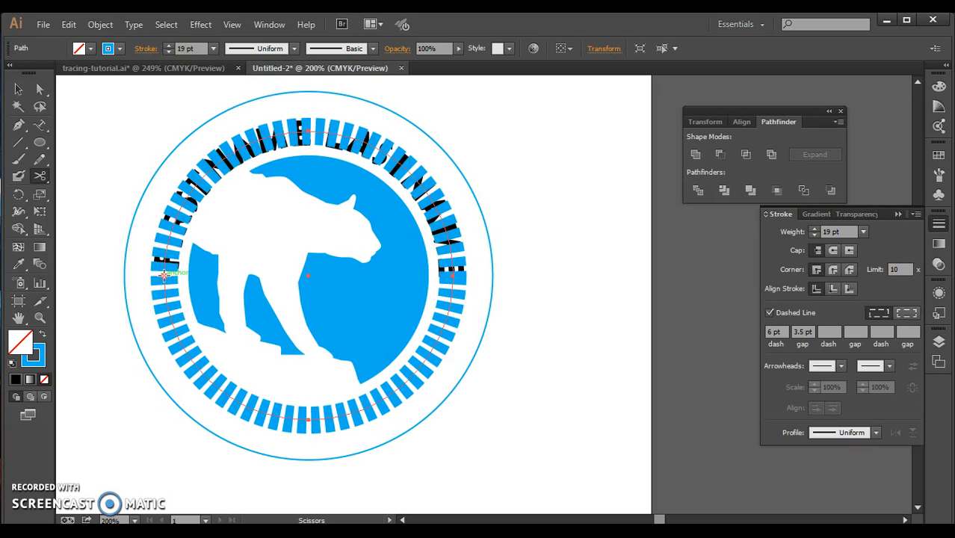
click(163, 275)
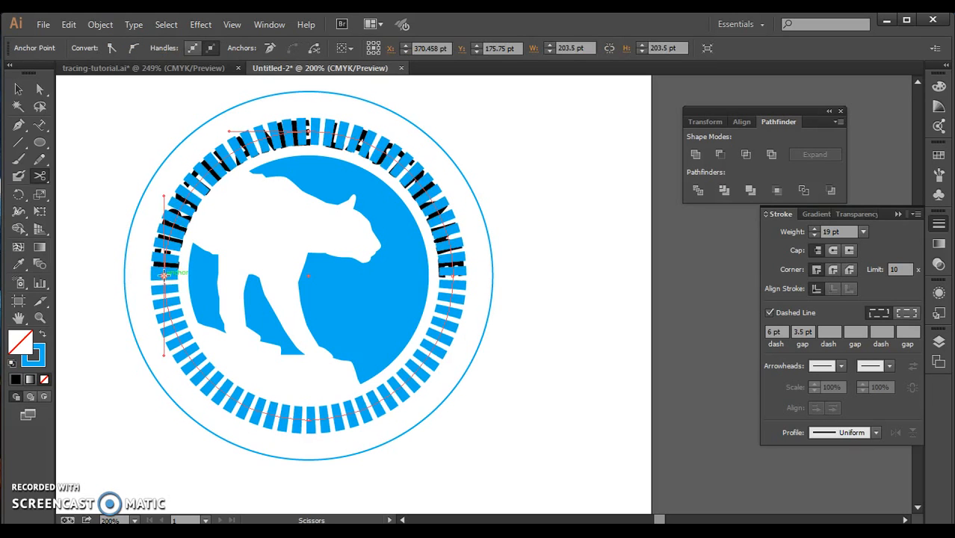
click(453, 275)
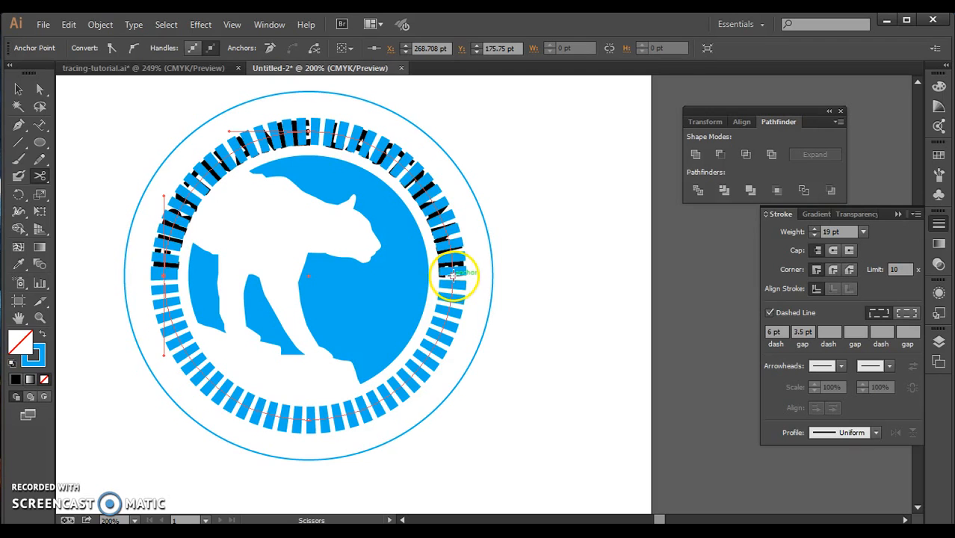
click(453, 275)
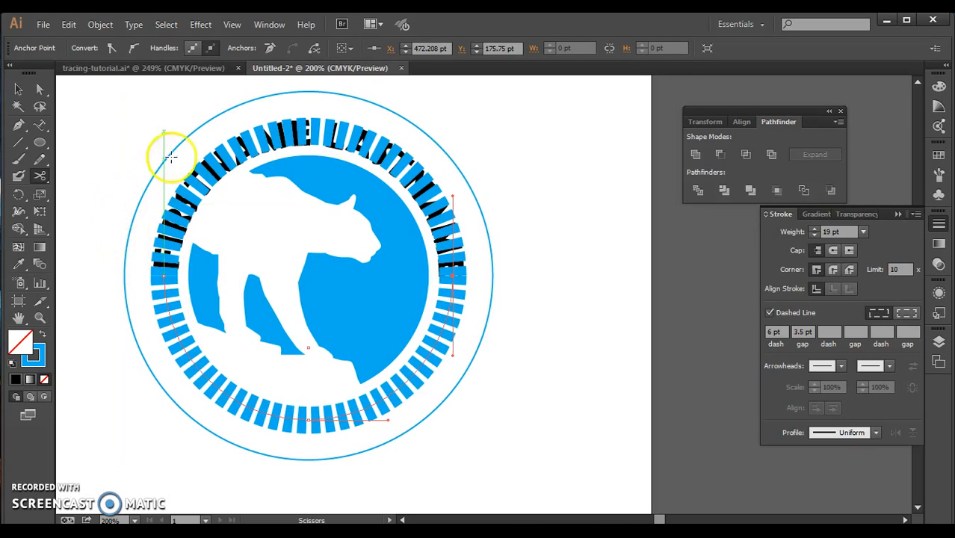
Delete the upper half of the dashed ring and shift the name slightly along its path so it sits evenly above the dashes.
click(20, 90)
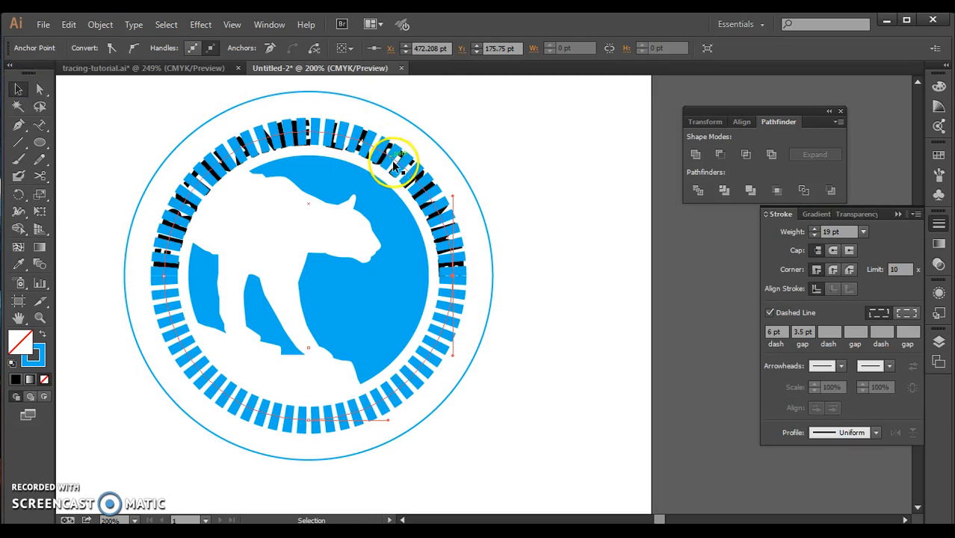
click(424, 177)
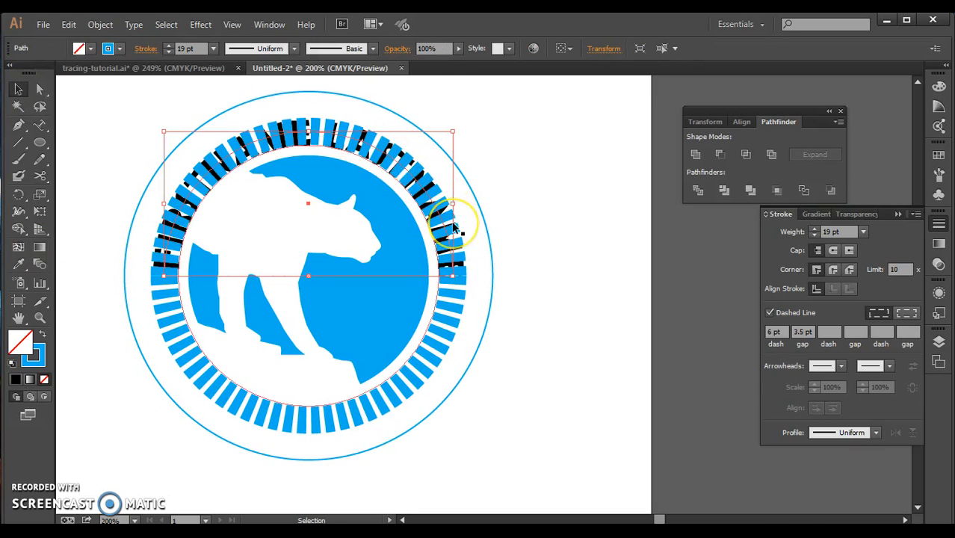
key(Delete)
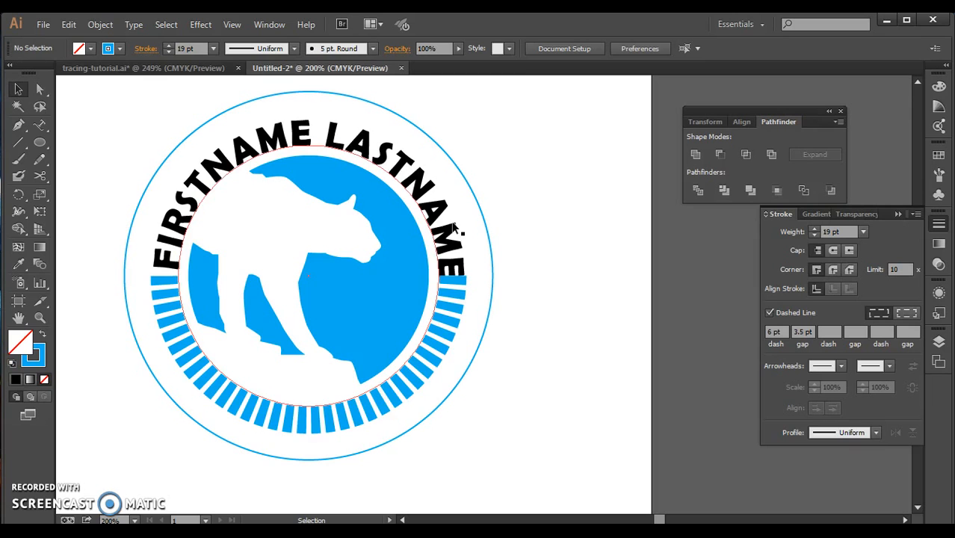
click(454, 228)
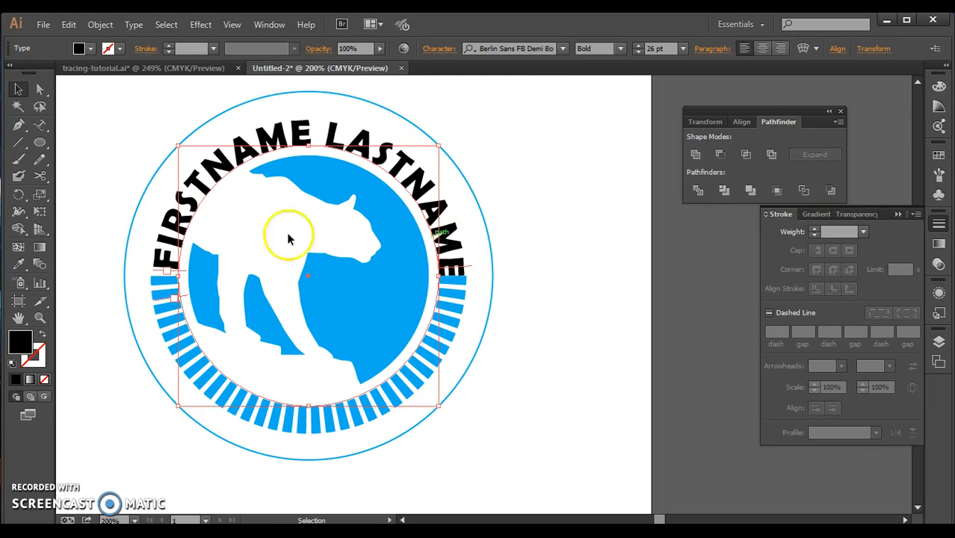
drag(146, 269, 156, 272)
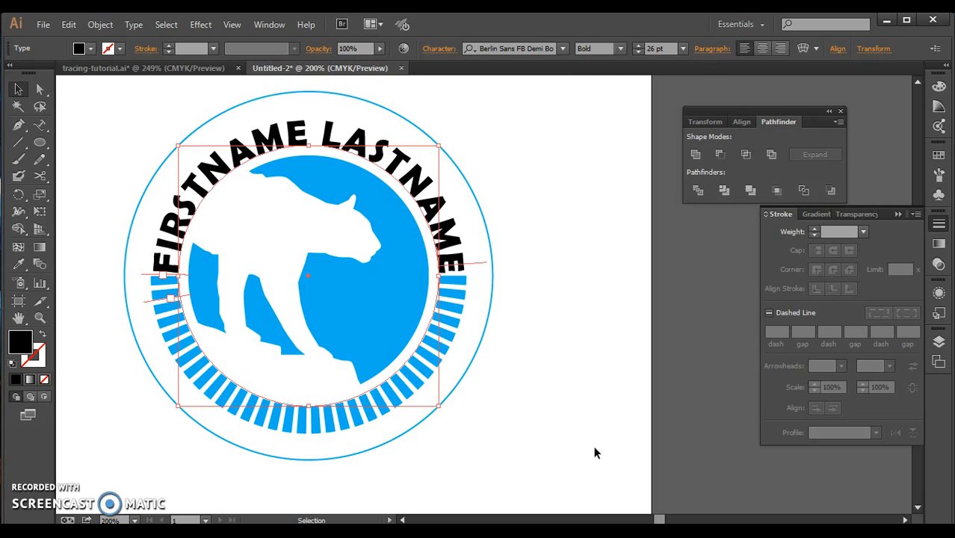
Set the outer circle's stroke weight to 5 pt.
click(292, 92)
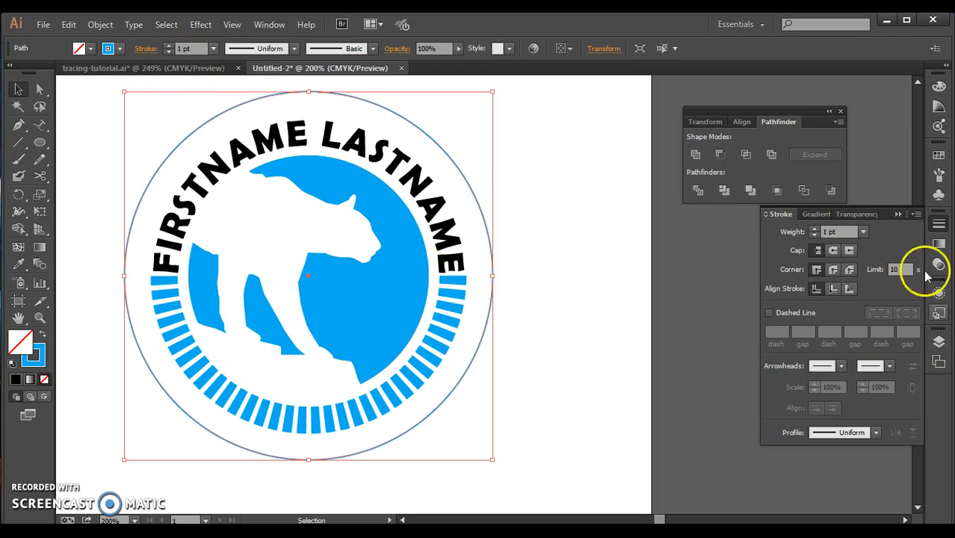
click(813, 229)
click(813, 228)
click(814, 229)
click(814, 229)
click(813, 228)
click(814, 235)
click(814, 235)
click(814, 229)
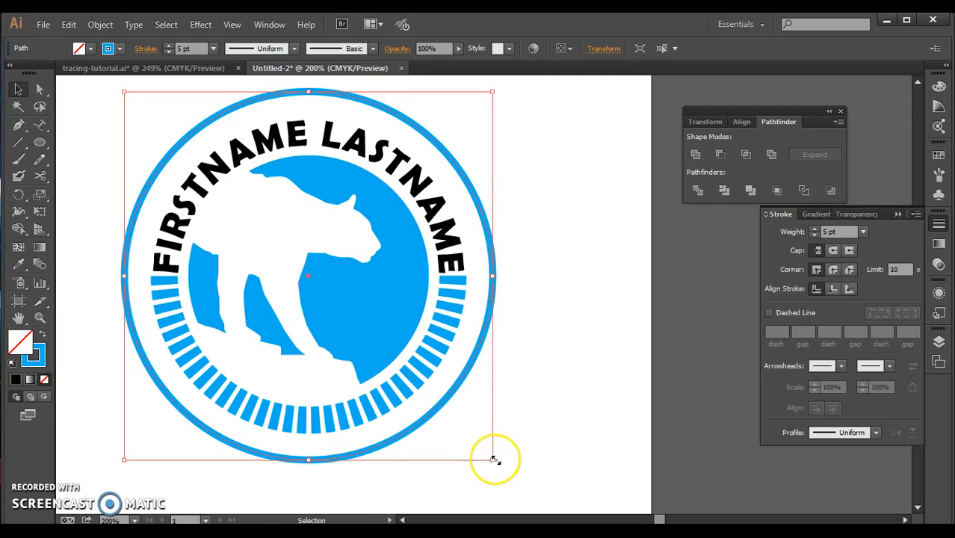
Scale the outer circle down proportionally about its center so it sits closer to the name and dashes, and deselect it.
key(shift)
drag(493, 460, 486, 444)
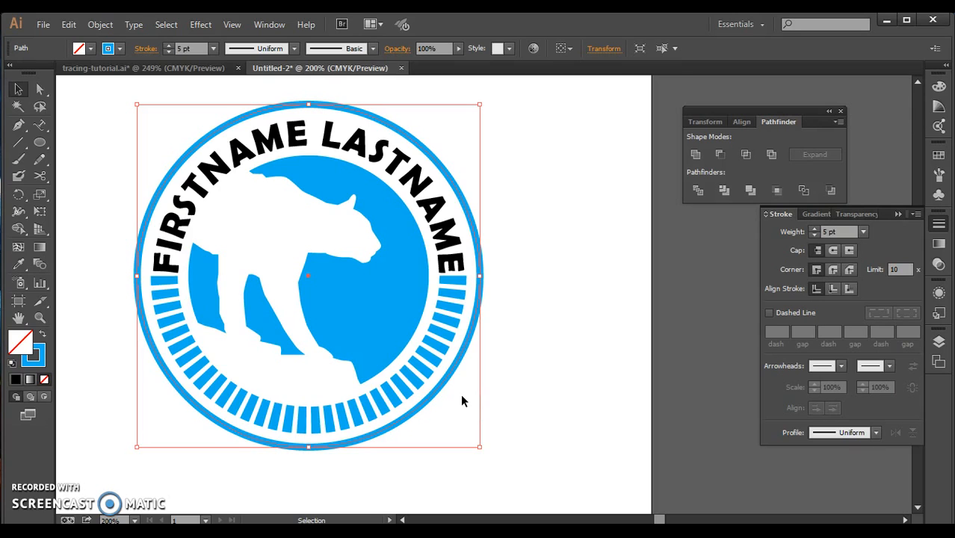
click(491, 391)
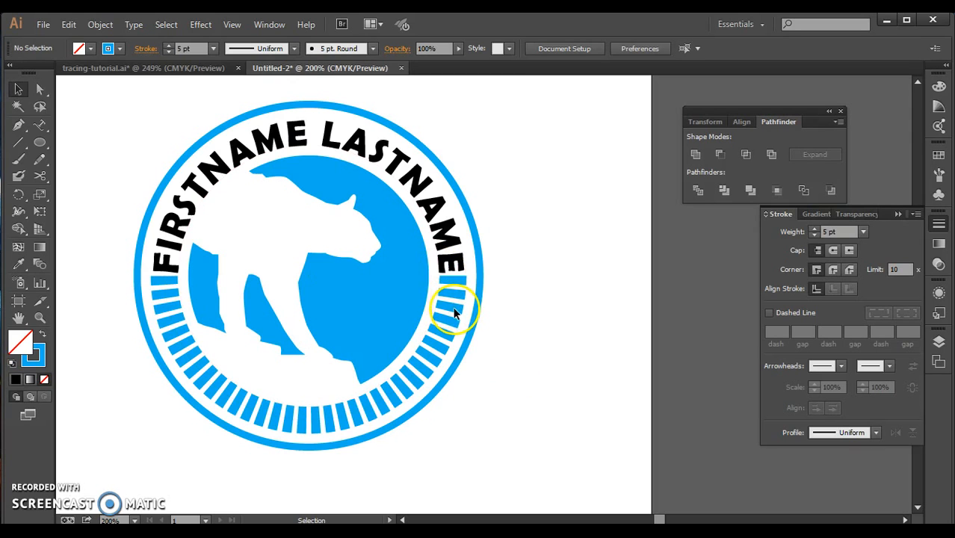
Try scaling the entire logo down to a little over a third of its size, and undo the scaling.
drag(155, 134, 523, 444)
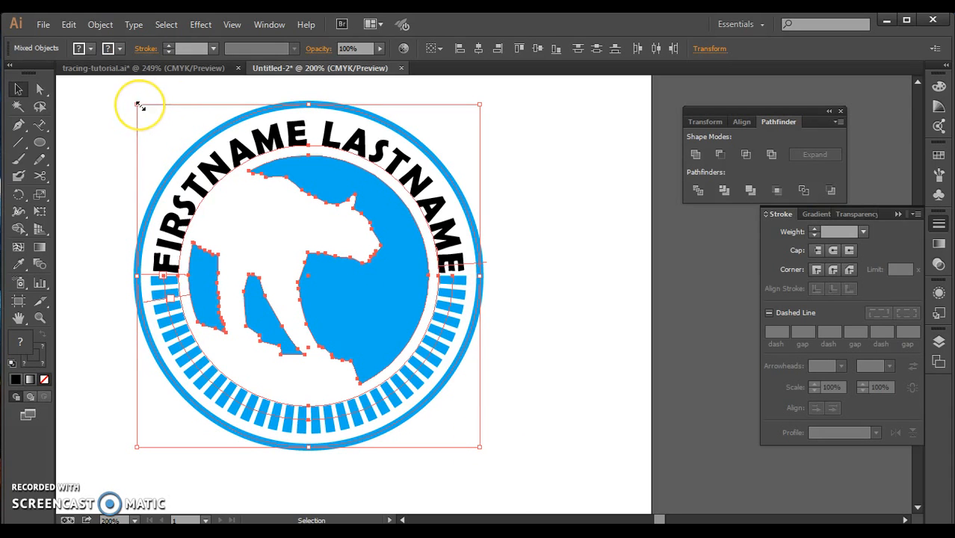
drag(140, 108, 357, 324)
click(507, 389)
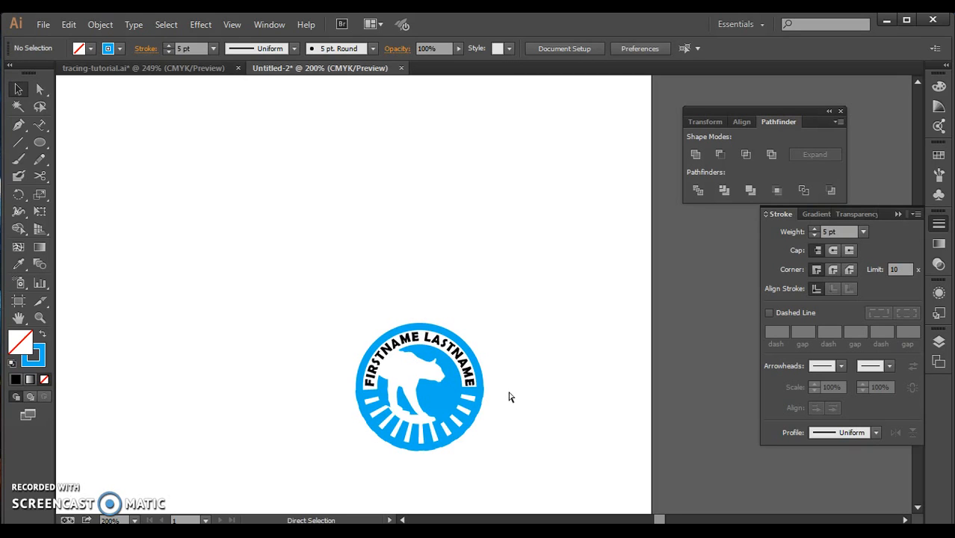
key(ctrl+z)
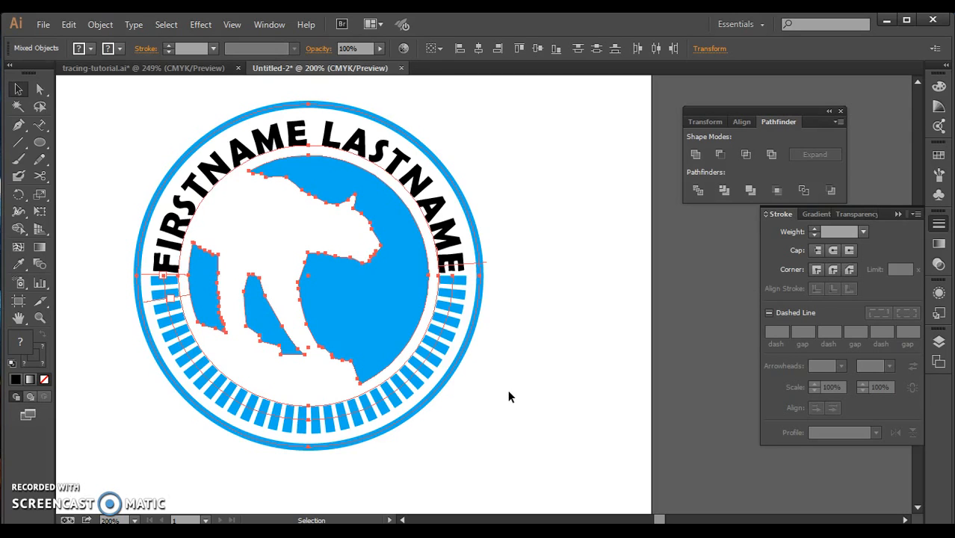
Expand the fill and stroke of the dashed half ring into shapes, and deselect it.
click(497, 352)
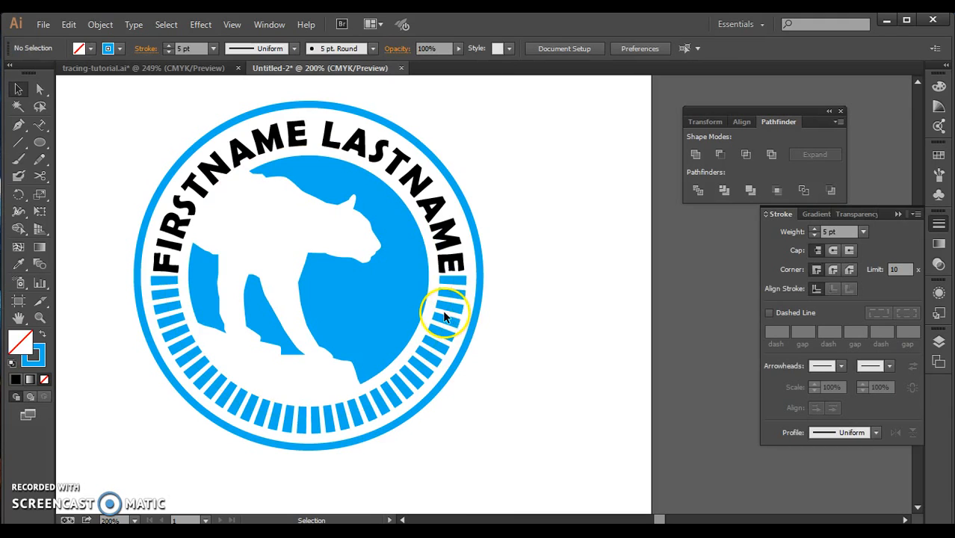
click(447, 314)
click(102, 24)
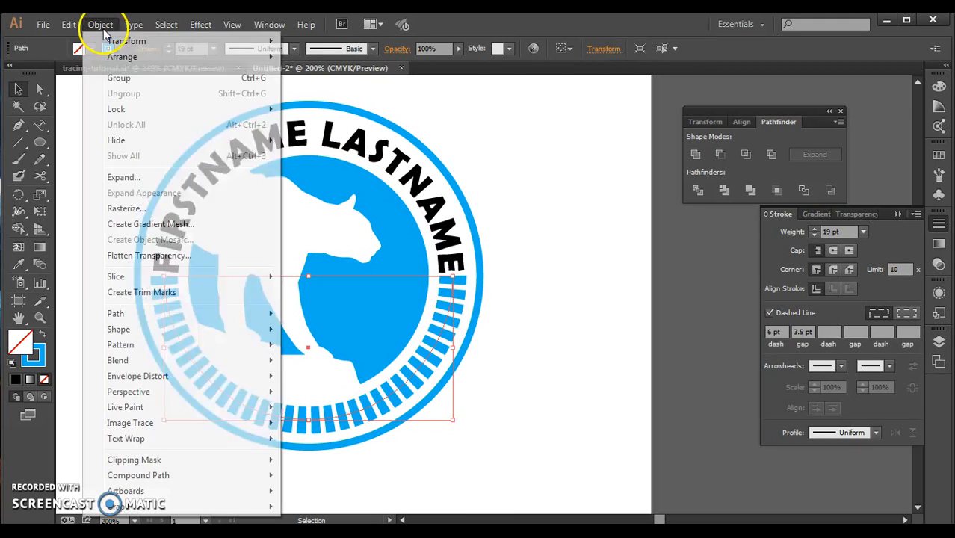
click(132, 182)
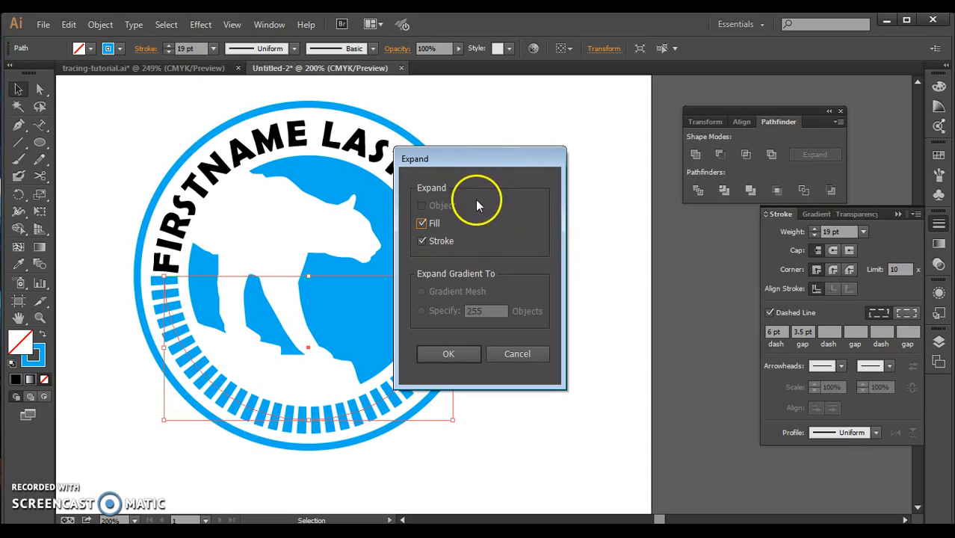
click(425, 349)
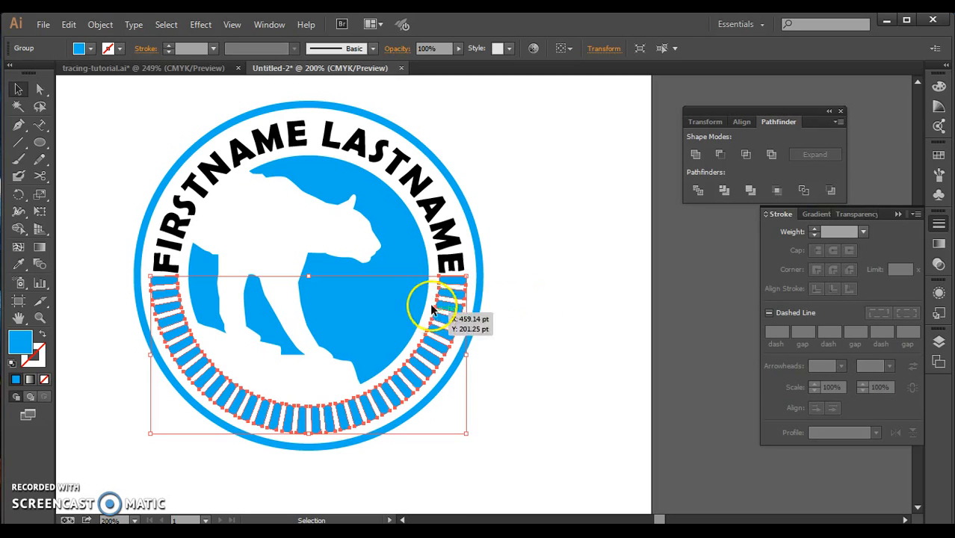
click(100, 24)
click(585, 292)
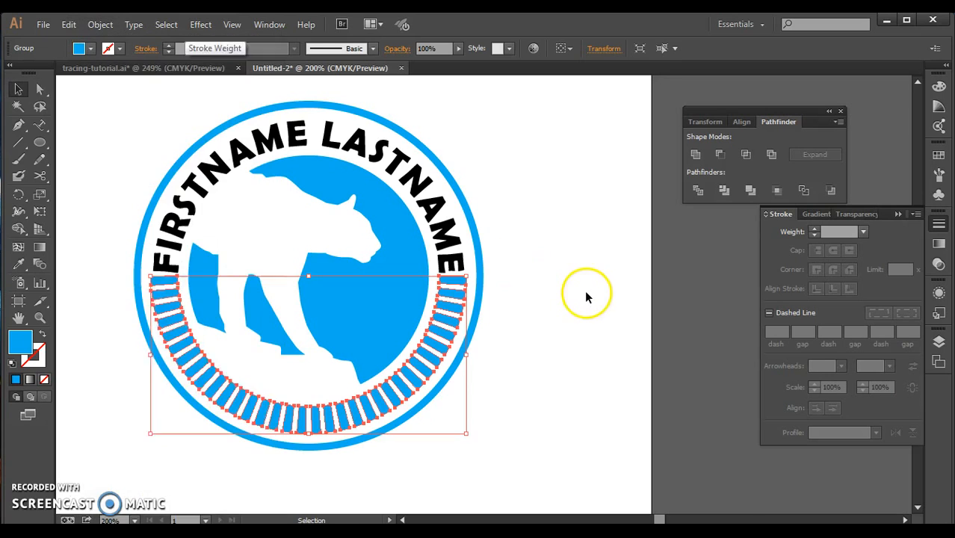
click(585, 291)
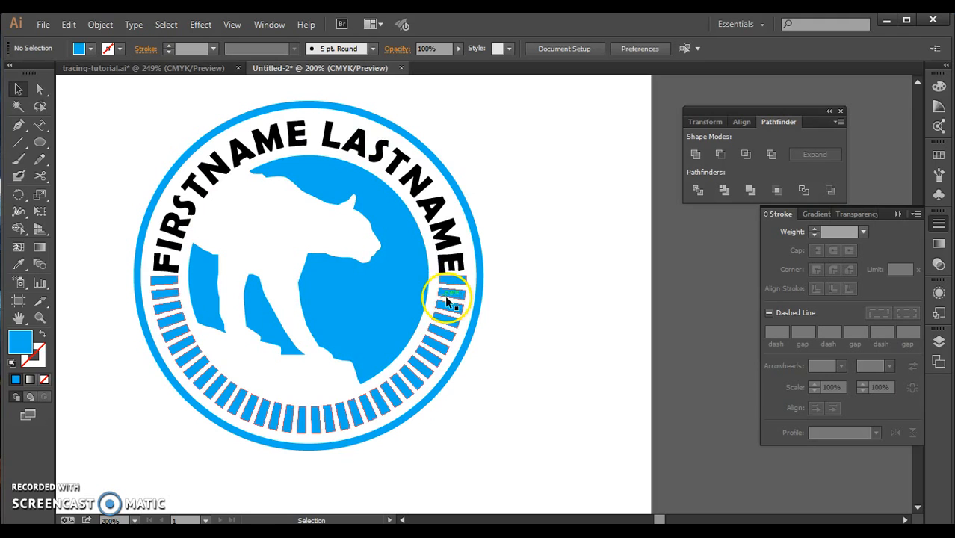
Expand the arched name, the outer circle and the dashes together, with Object, Fill and Stroke all included.
click(426, 182)
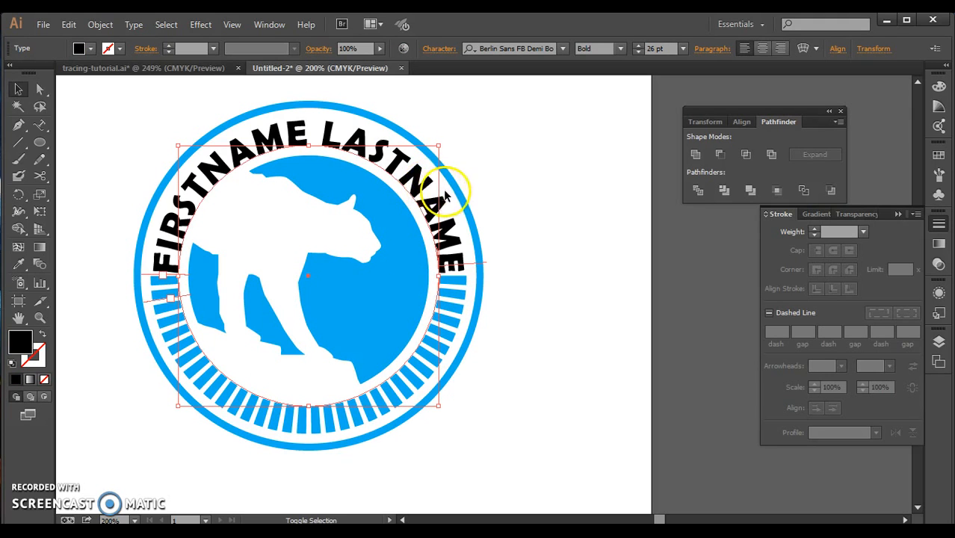
shift+click(457, 185)
shift+click(405, 363)
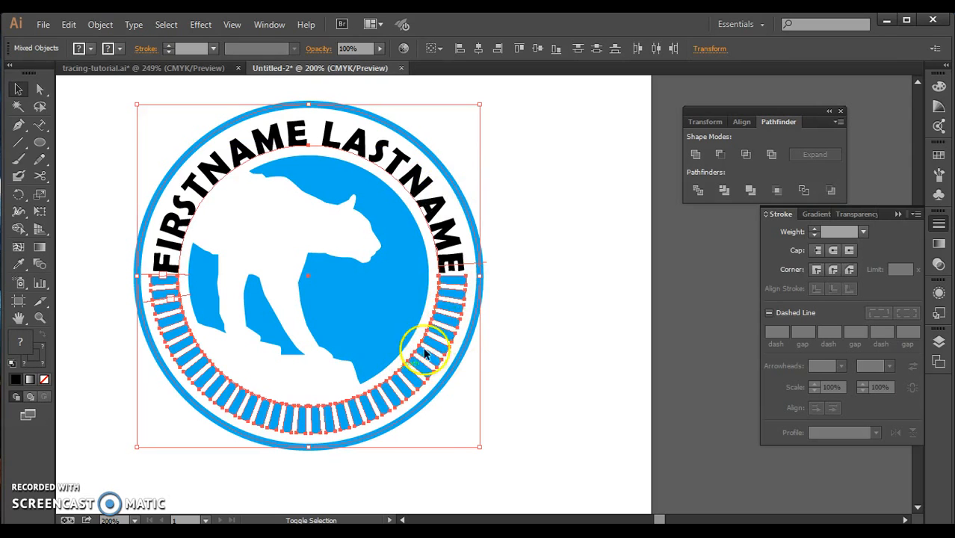
click(100, 24)
click(124, 179)
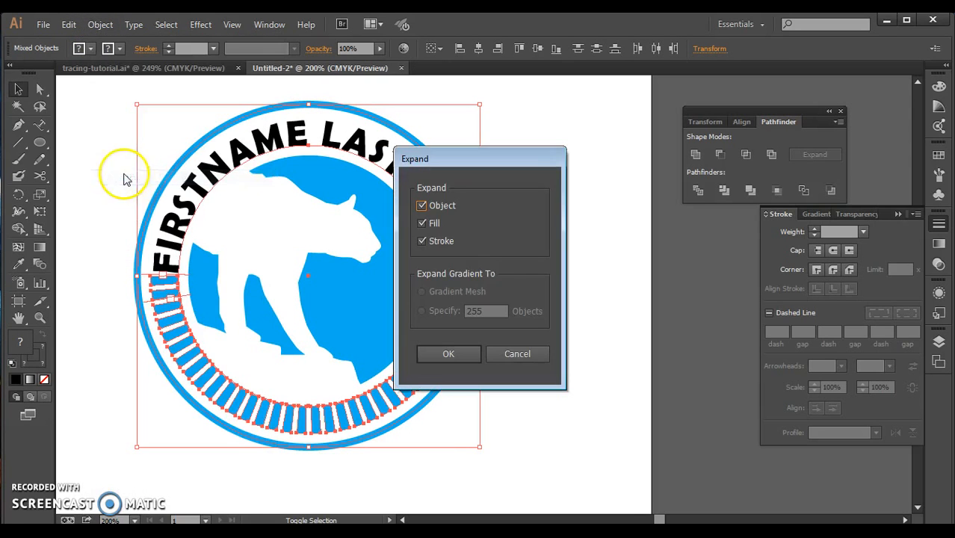
click(458, 206)
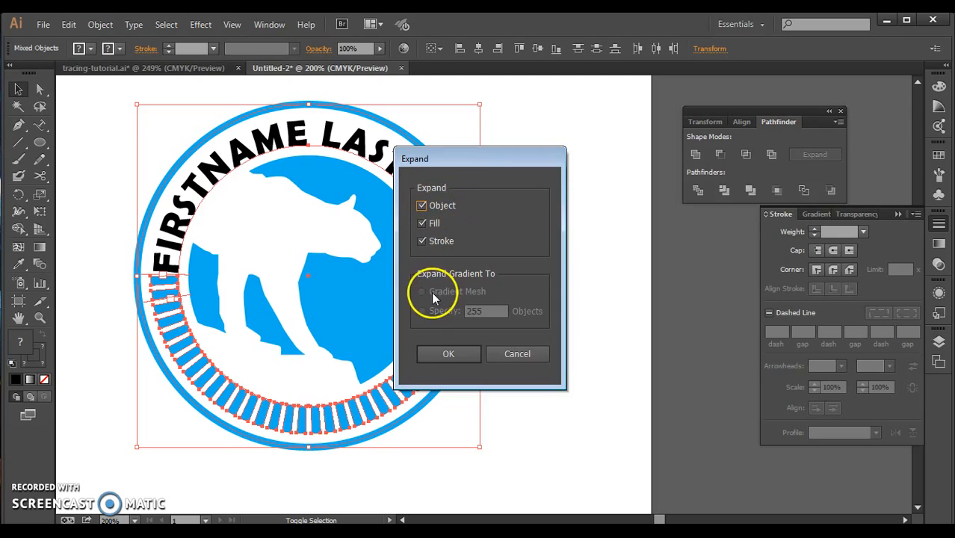
click(447, 353)
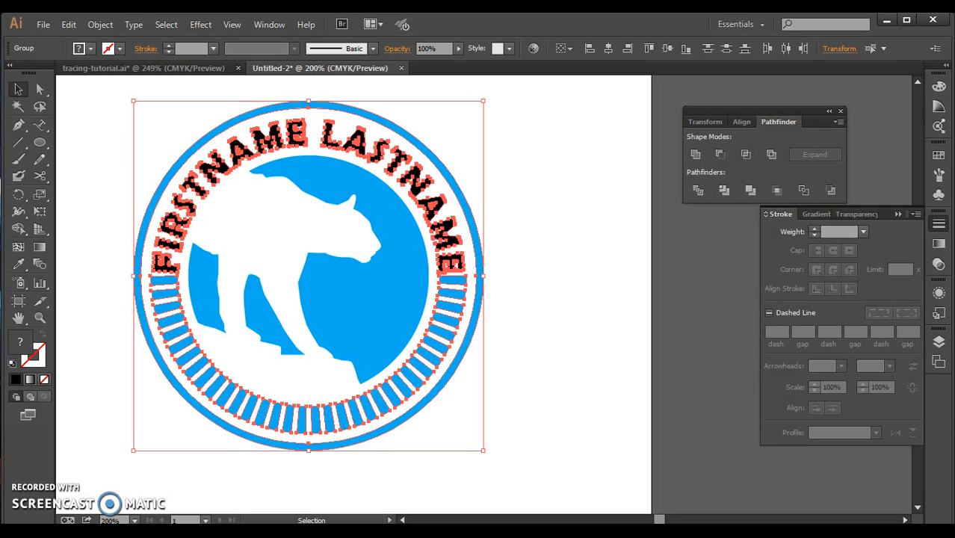
Try scaling down the expanded pieces alone and the entire logo together, undoing each scaling.
drag(134, 100, 378, 346)
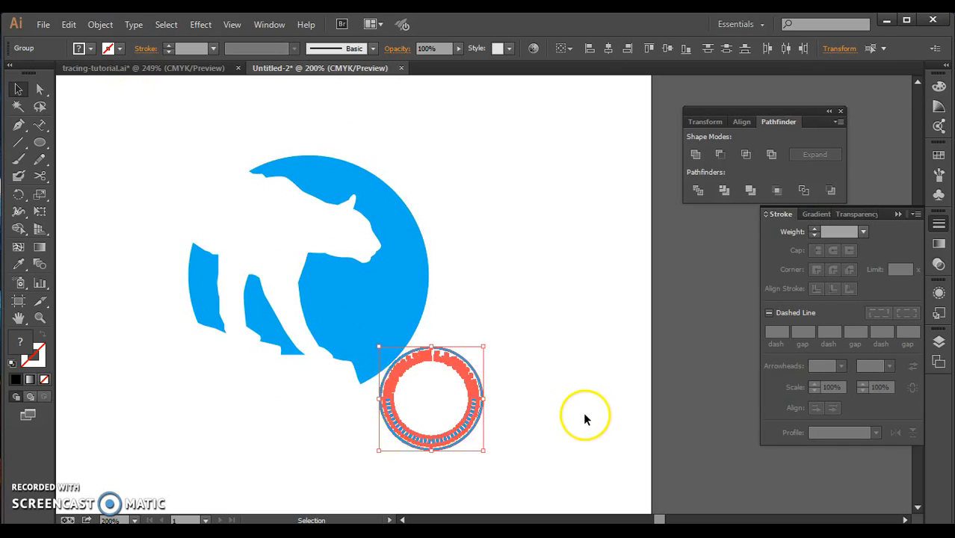
key(ctrl+z)
key(ctrl+a)
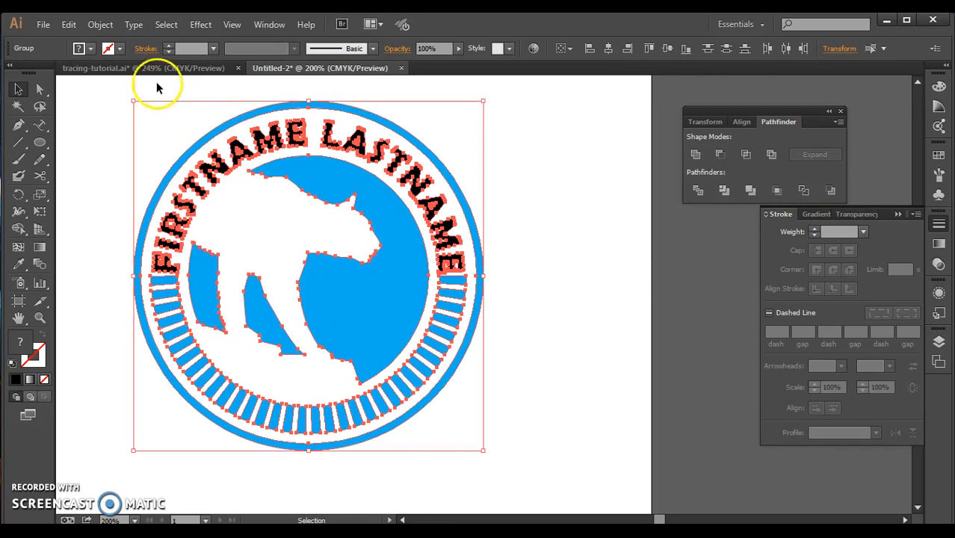
drag(132, 99, 375, 320)
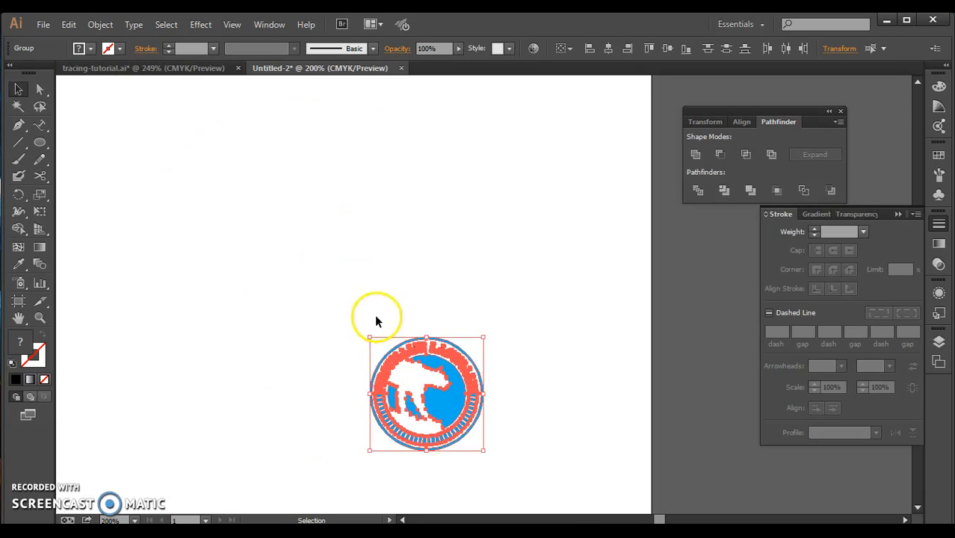
click(577, 413)
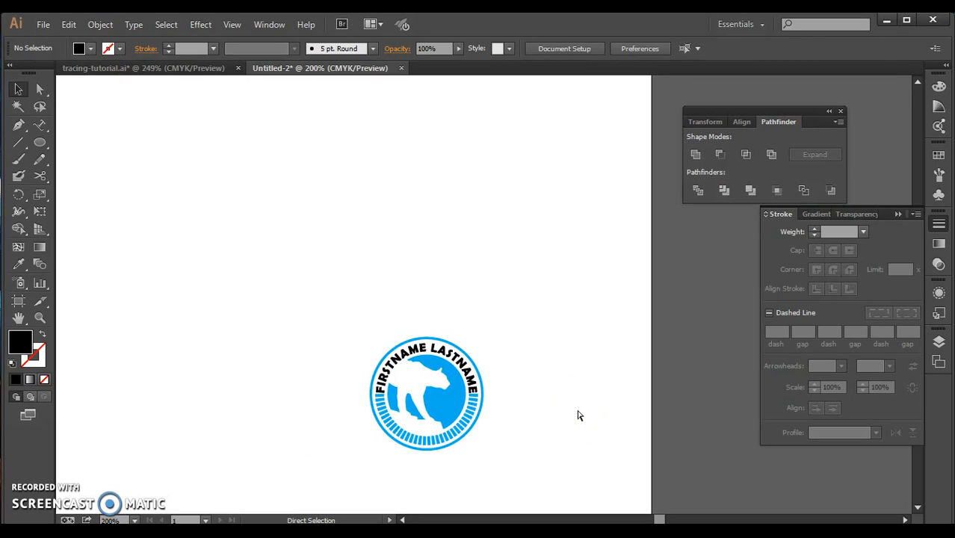
key(ctrl+z)
key(ctrl+z)
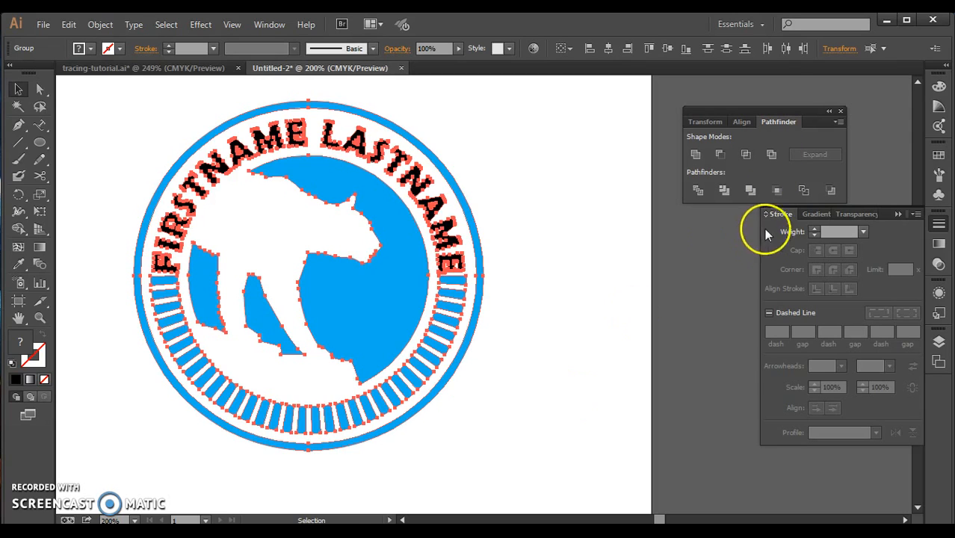
Select the entire logo and unite all its shapes with Pathfinder.
drag(775, 114, 751, 92)
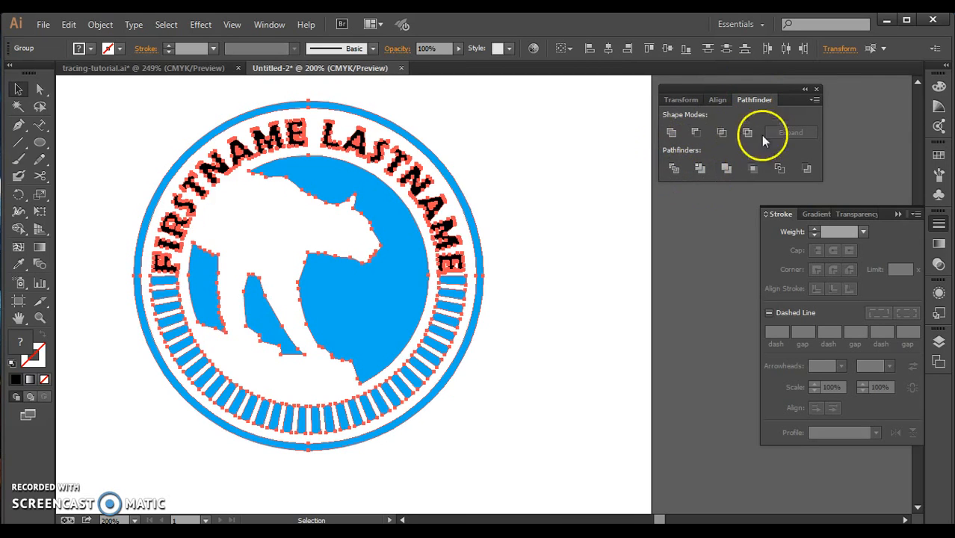
drag(630, 386, 128, 207)
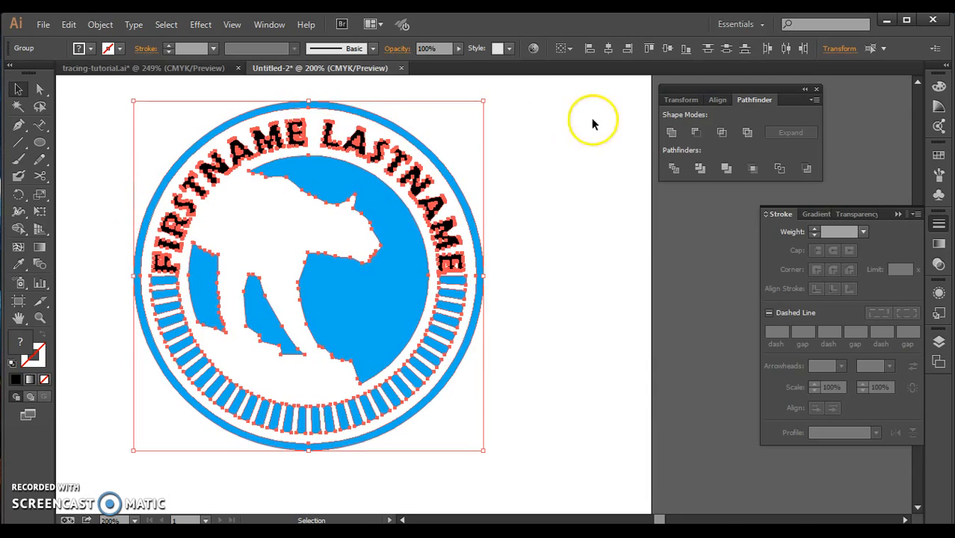
click(670, 134)
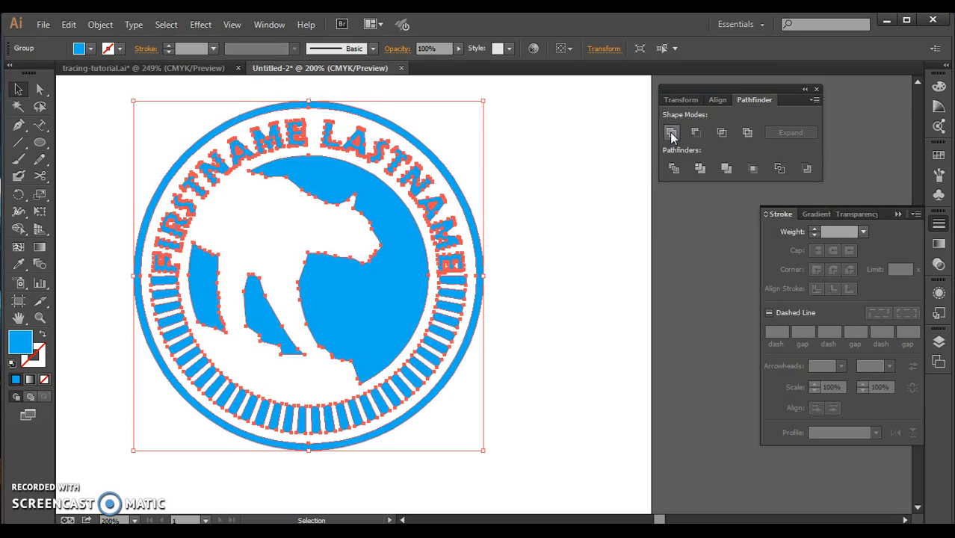
Fill the united logo with the linear White, Black gradient.
click(939, 245)
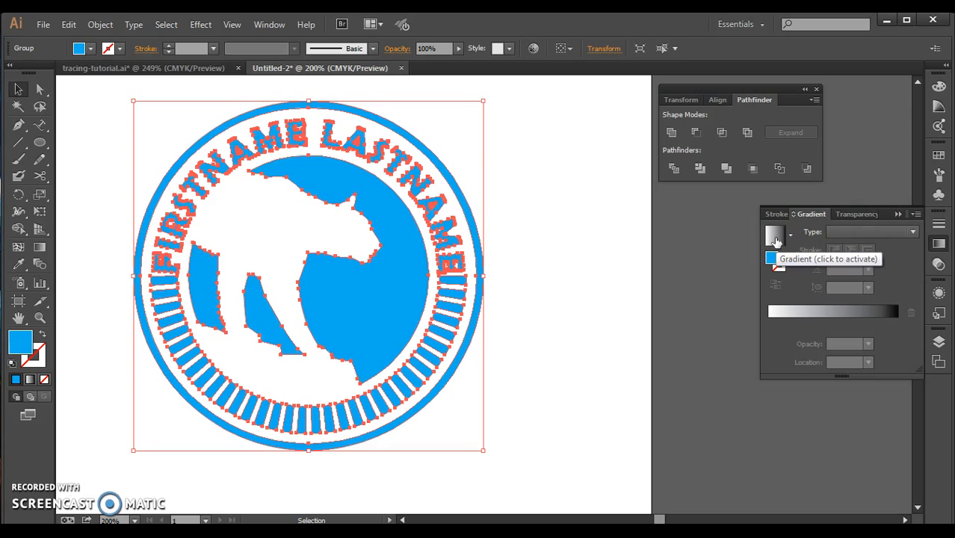
click(776, 241)
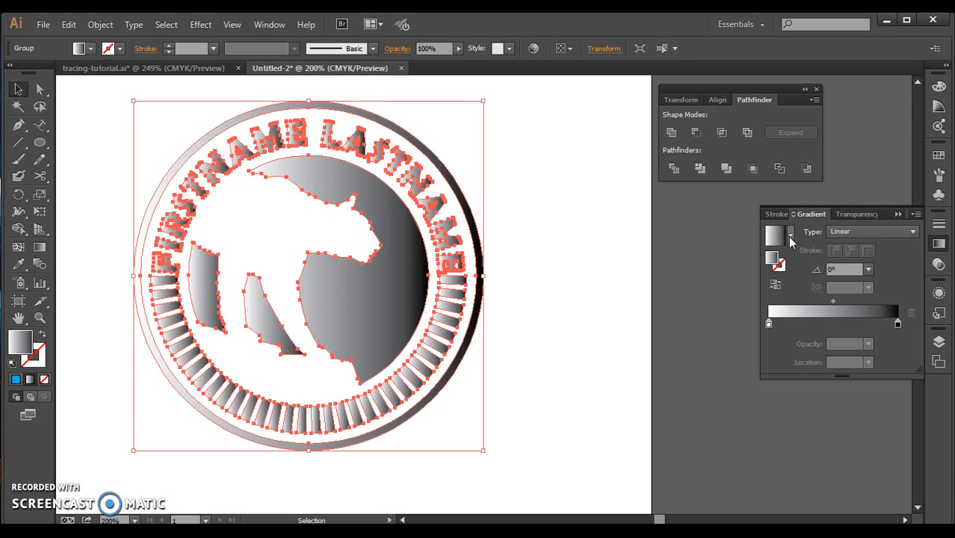
click(790, 238)
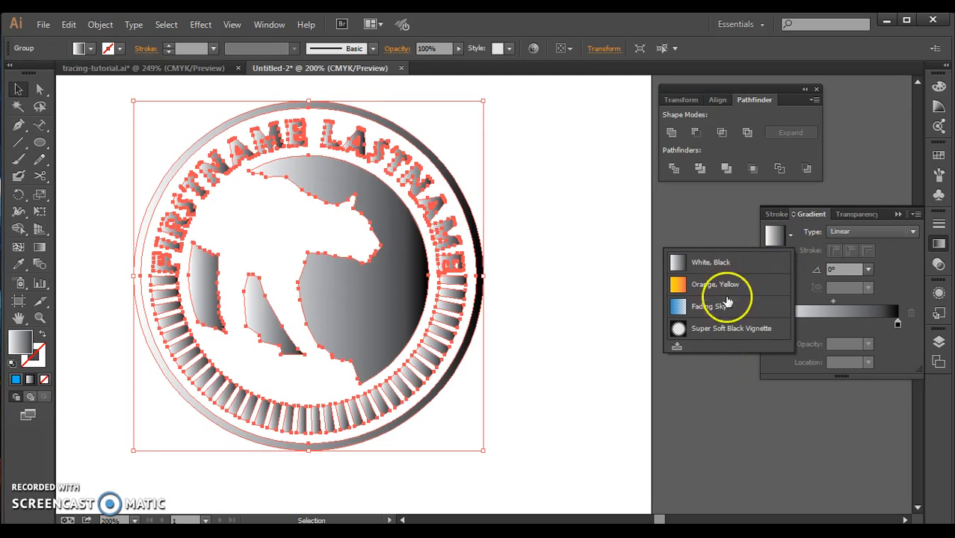
click(724, 261)
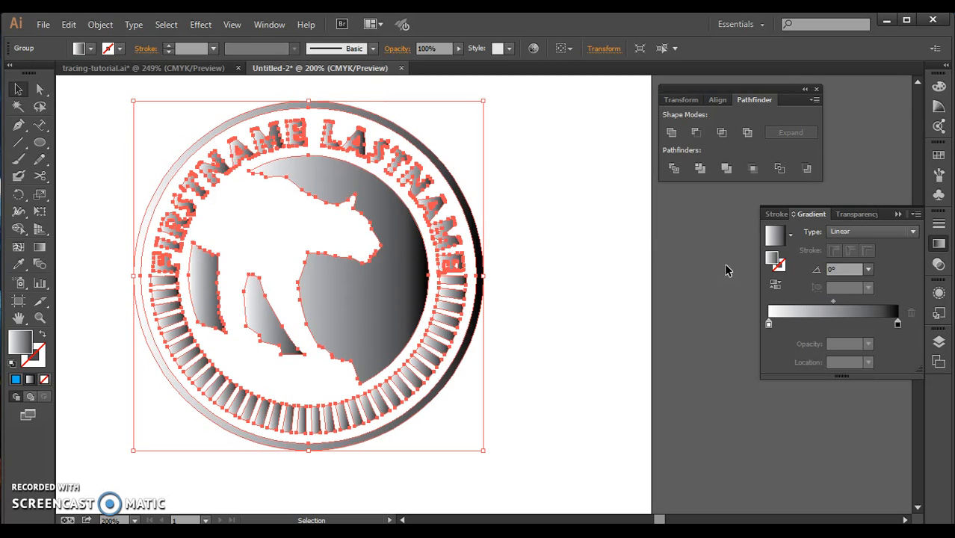
Change the gradient's white starting stop to the red-orange swatch C=0 M=90 Y=85 K=0.
mouse_move(897, 322)
mouse_down()
mouse_move(799, 323)
mouse_move(937, 326)
mouse_move(889, 328)
mouse_up()
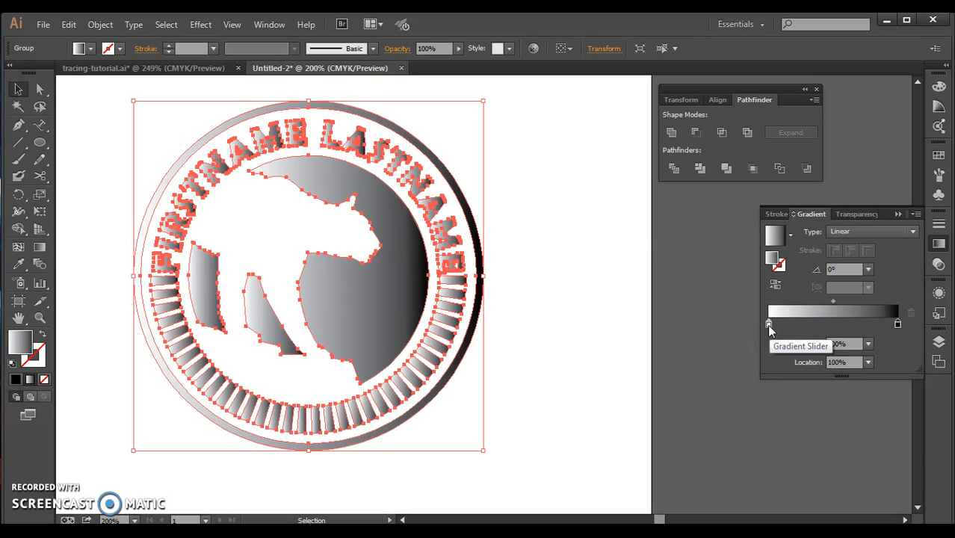
double_click(769, 326)
click(789, 388)
click(712, 373)
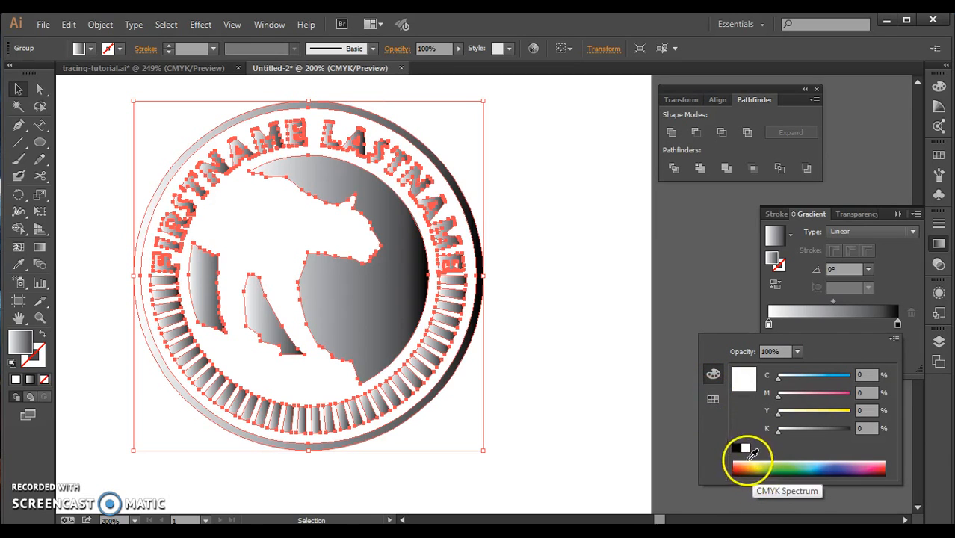
click(714, 399)
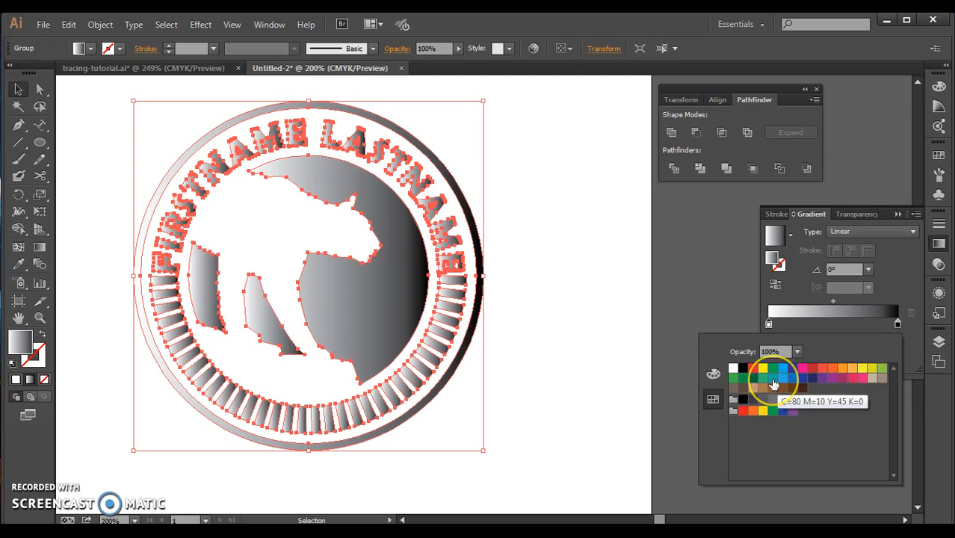
click(823, 372)
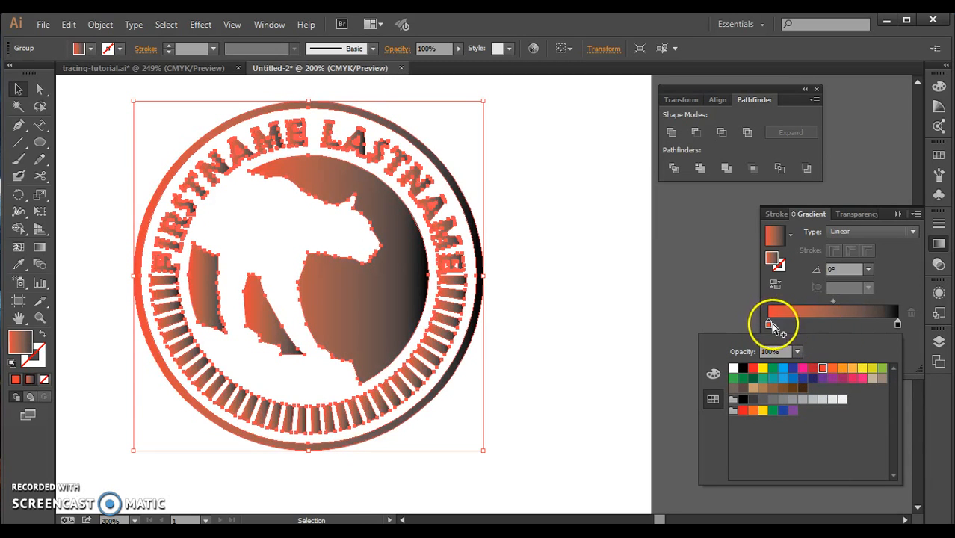
Change the gradient's black end stop to a light orange swatch.
click(898, 325)
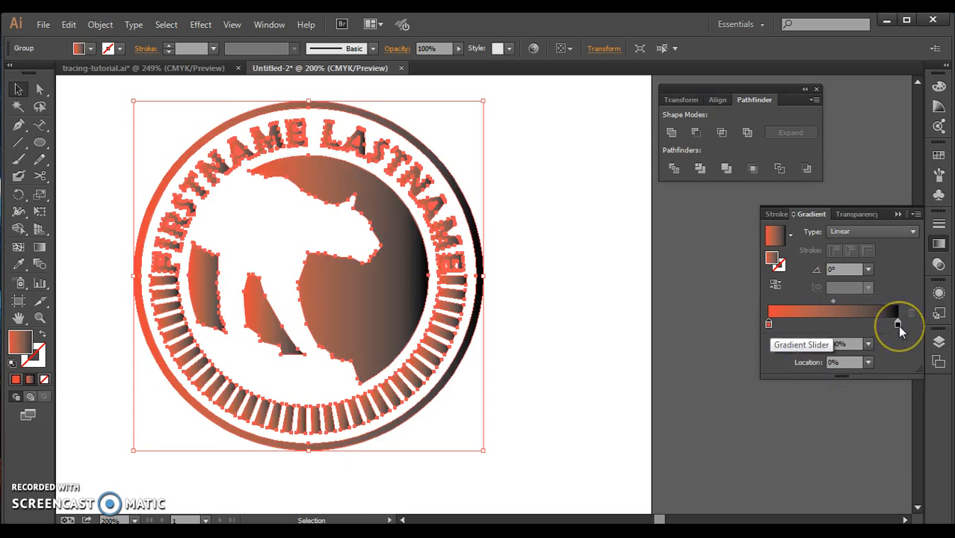
double_click(897, 325)
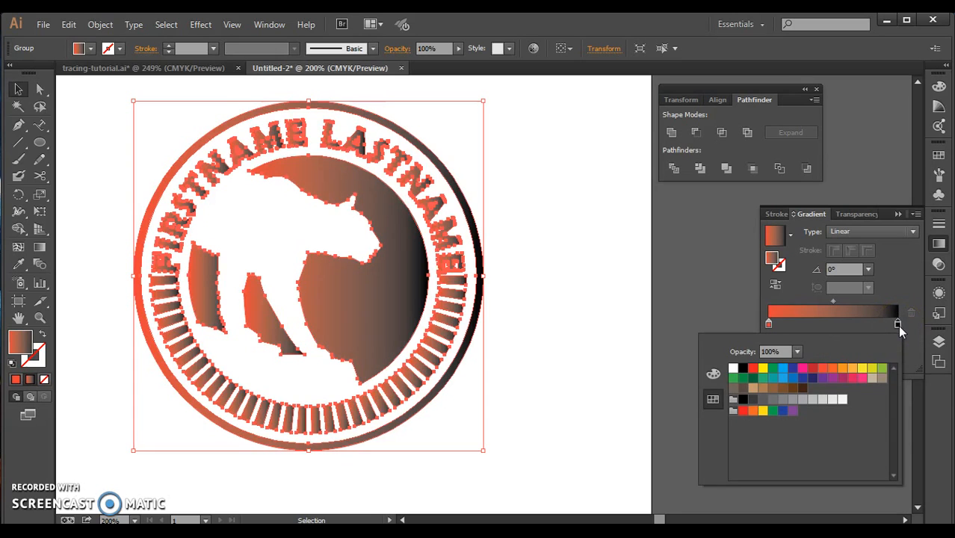
click(842, 368)
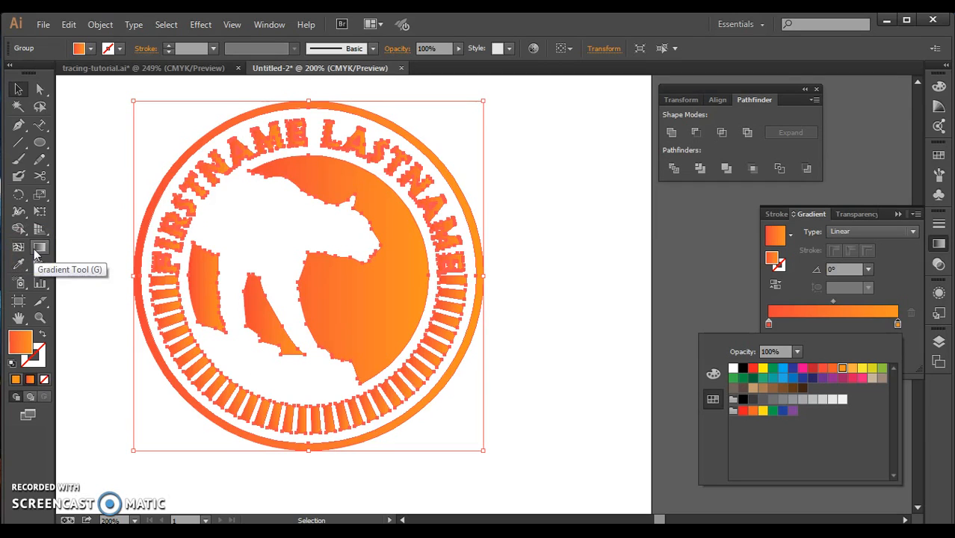
Run the gradient vertically across the whole logo, from red-orange at its bottom edge to orange at its top, and reselect the logo.
click(36, 252)
click(39, 247)
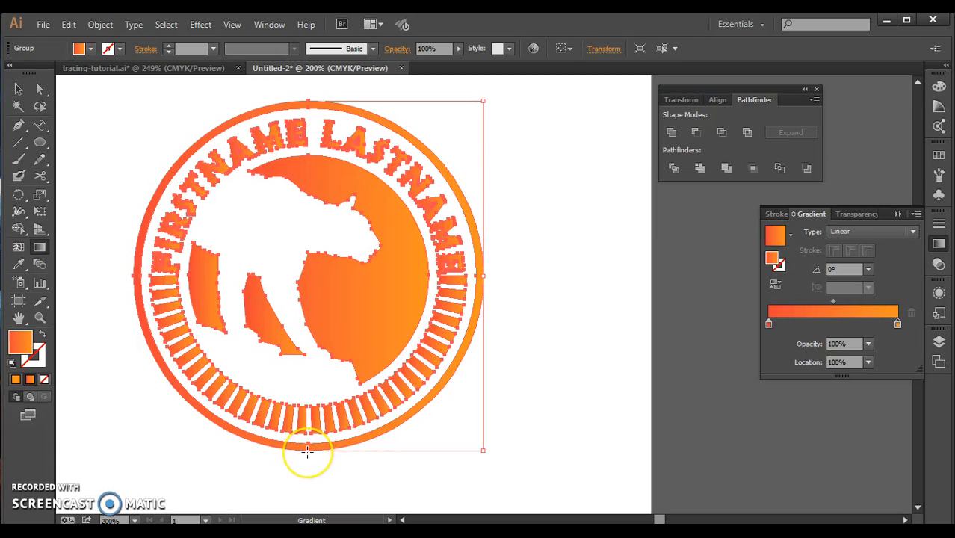
drag(307, 451, 290, 98)
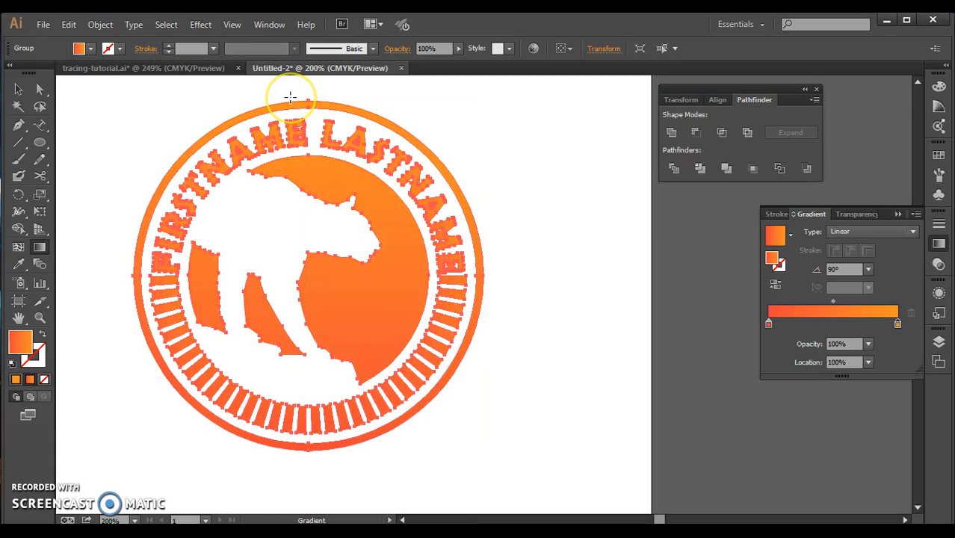
click(19, 90)
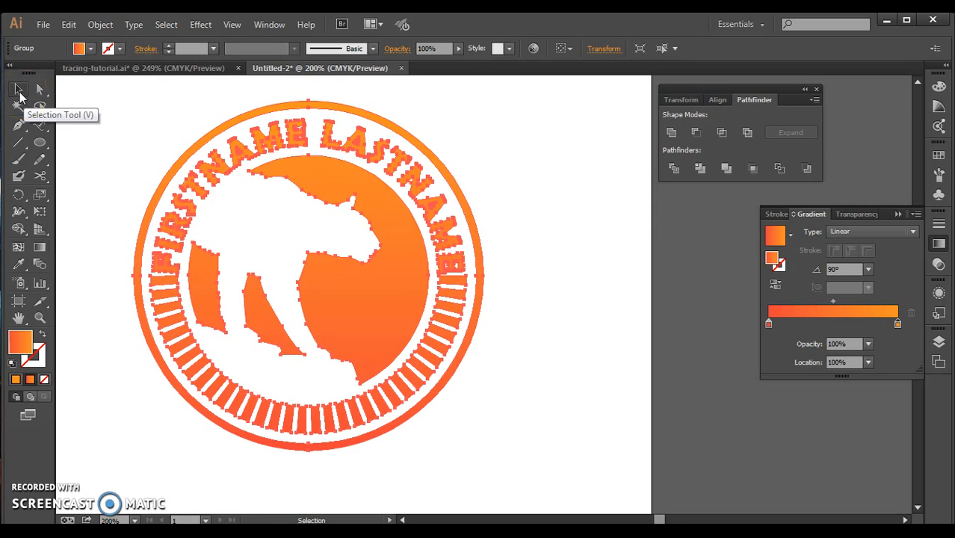
click(518, 247)
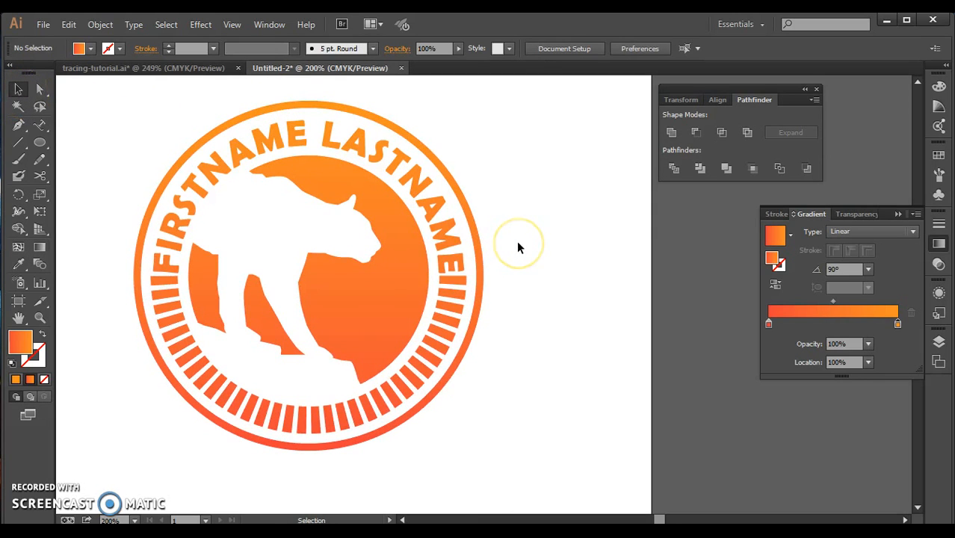
click(342, 447)
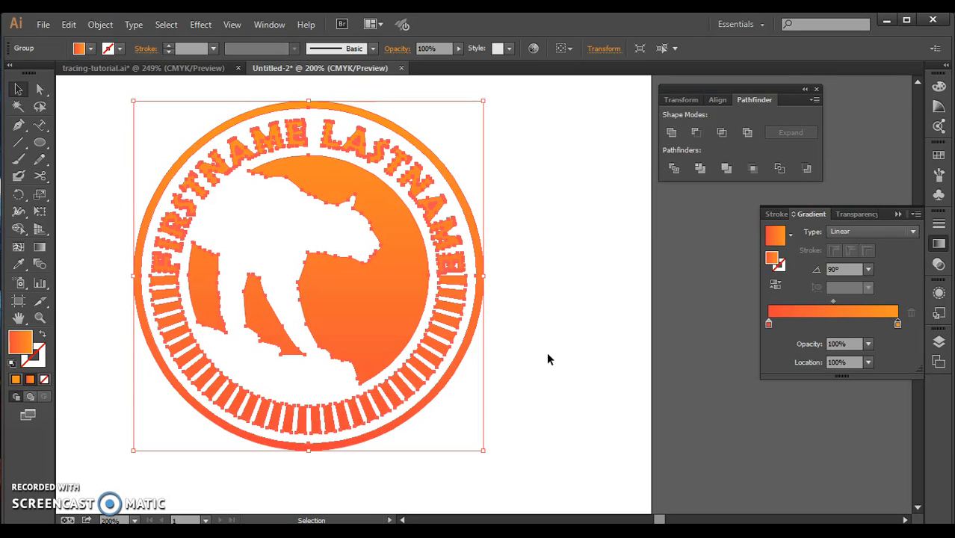
Select the whole gradient-filled logo and fit the artboard to the selected art.
key(ctrl+0)
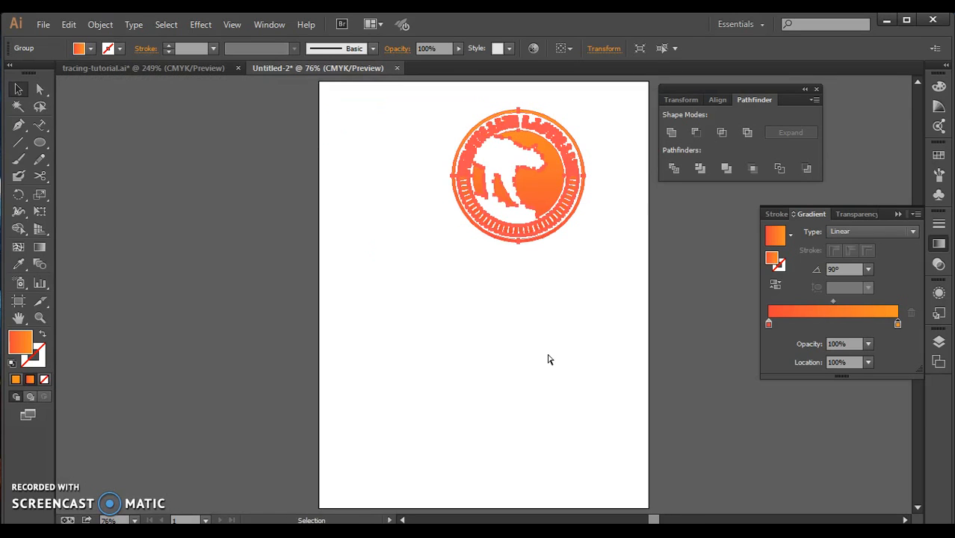
click(557, 318)
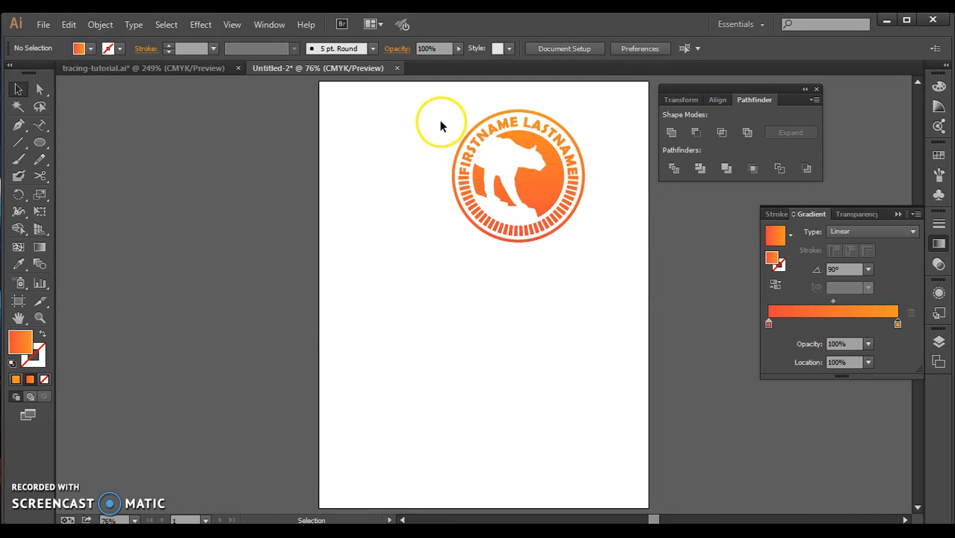
drag(440, 127, 586, 241)
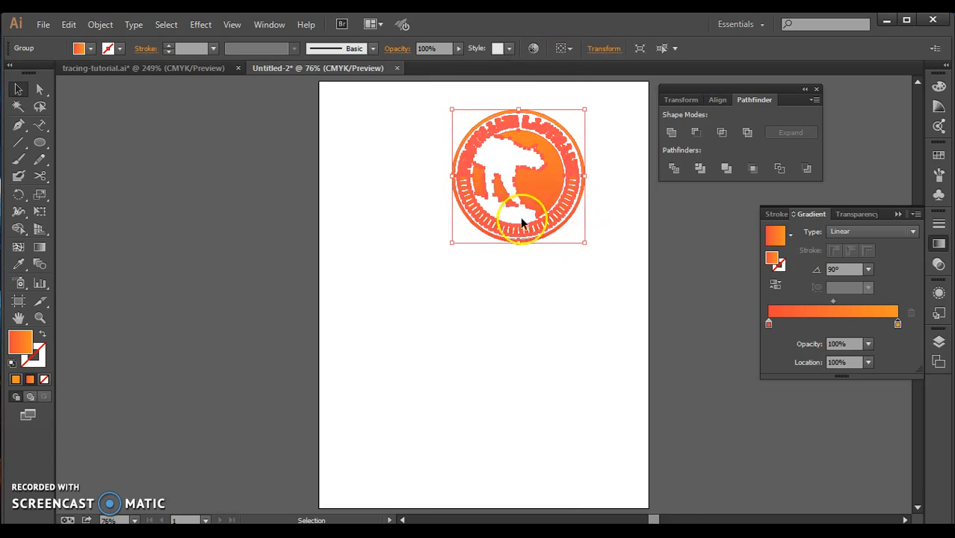
click(100, 25)
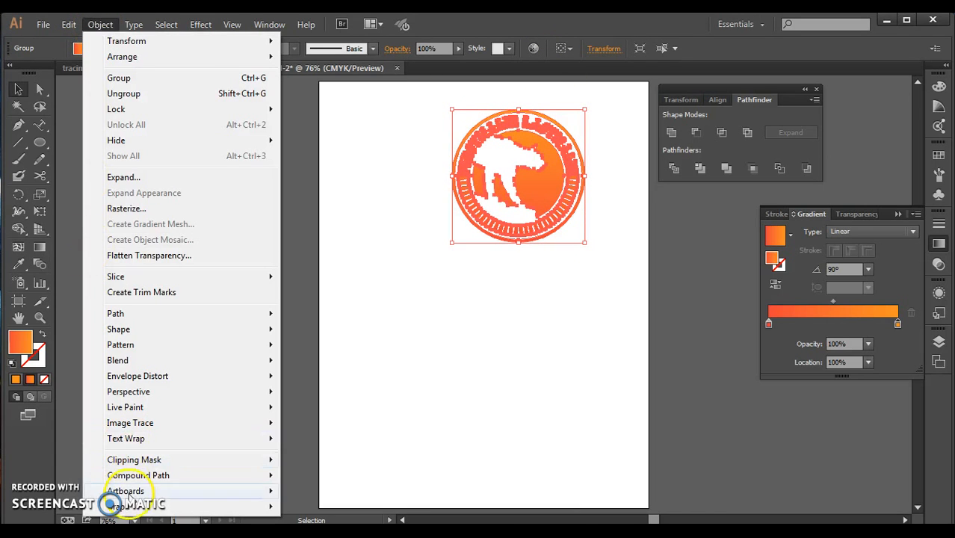
mouse_move(126, 496)
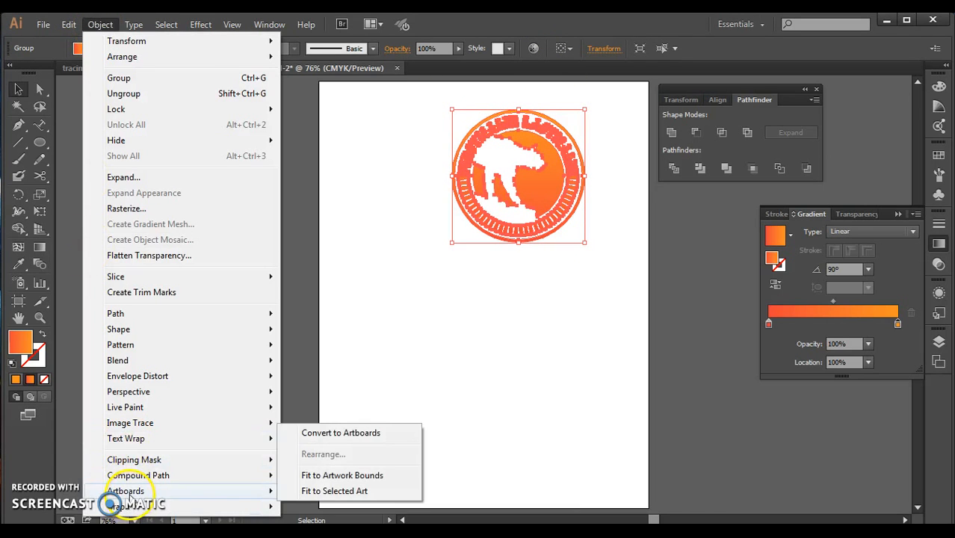
click(307, 491)
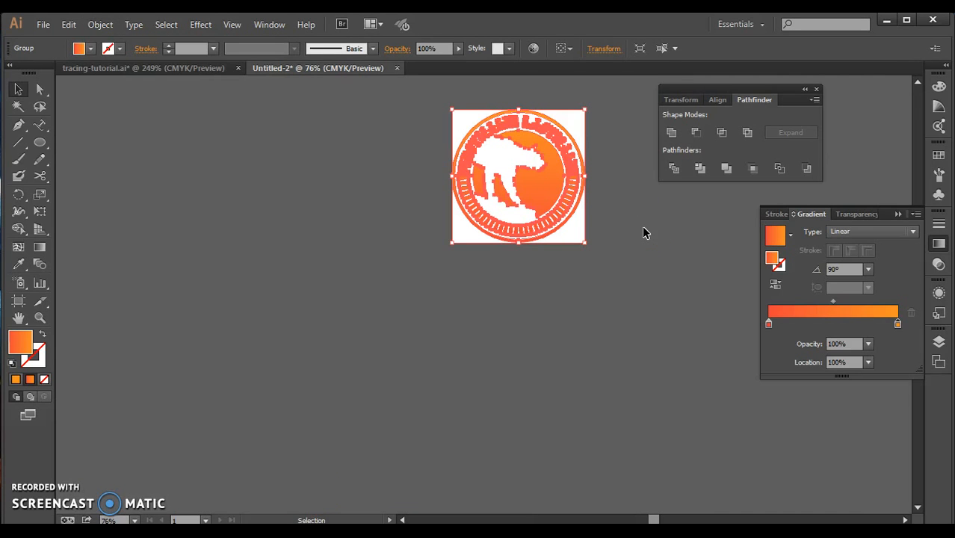
key(a)
key(ctrl+0)
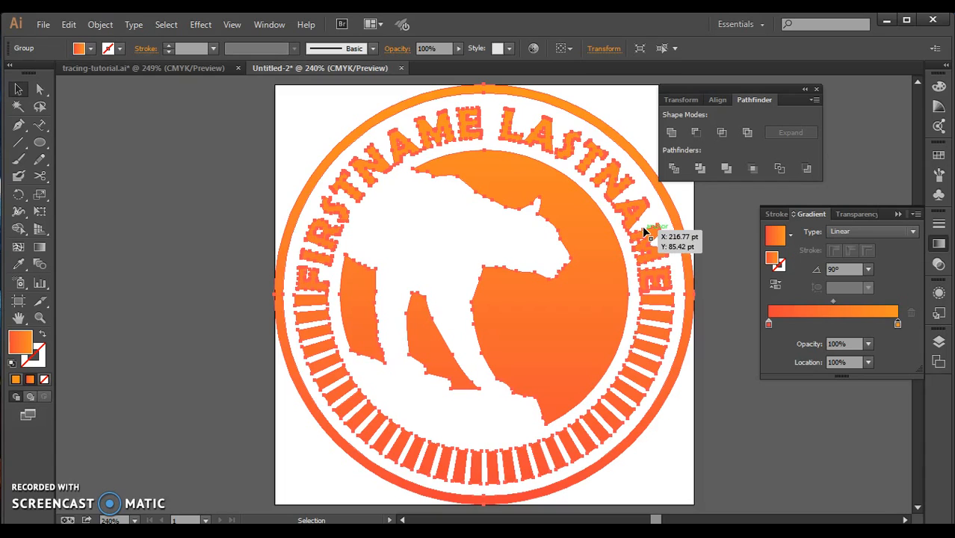
click(599, 227)
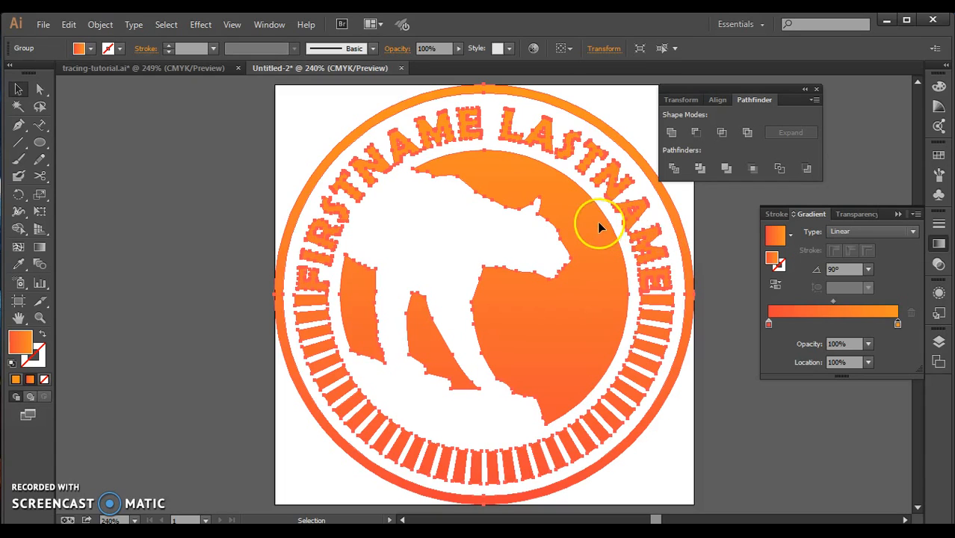